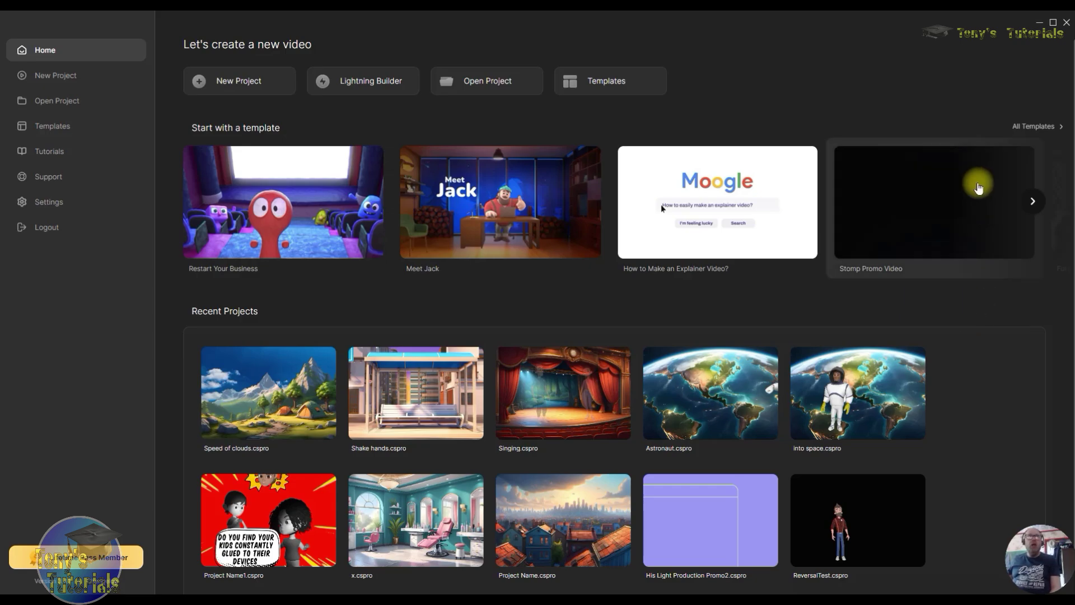
Step: Start a new project and add a Square shape to the canvas
left_click(250, 96)
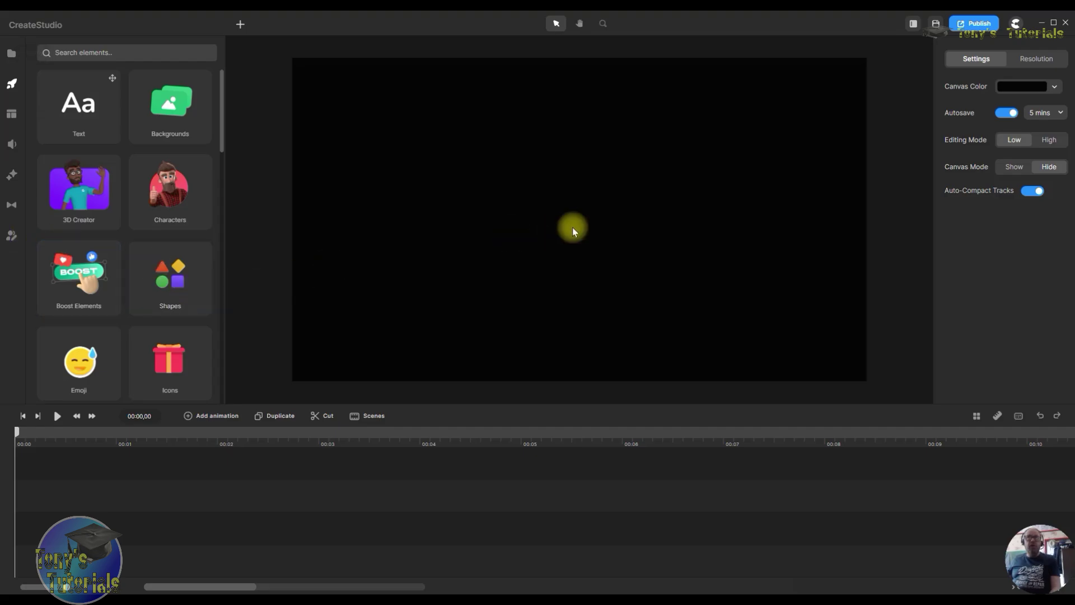
left_click(171, 283)
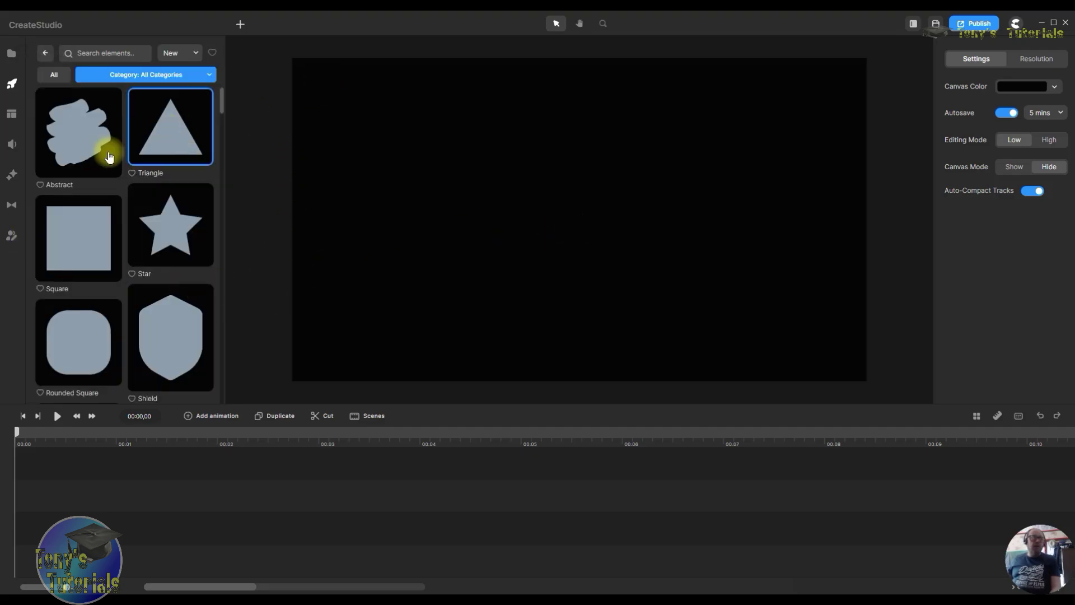
left_click_drag(59, 230, 448, 158)
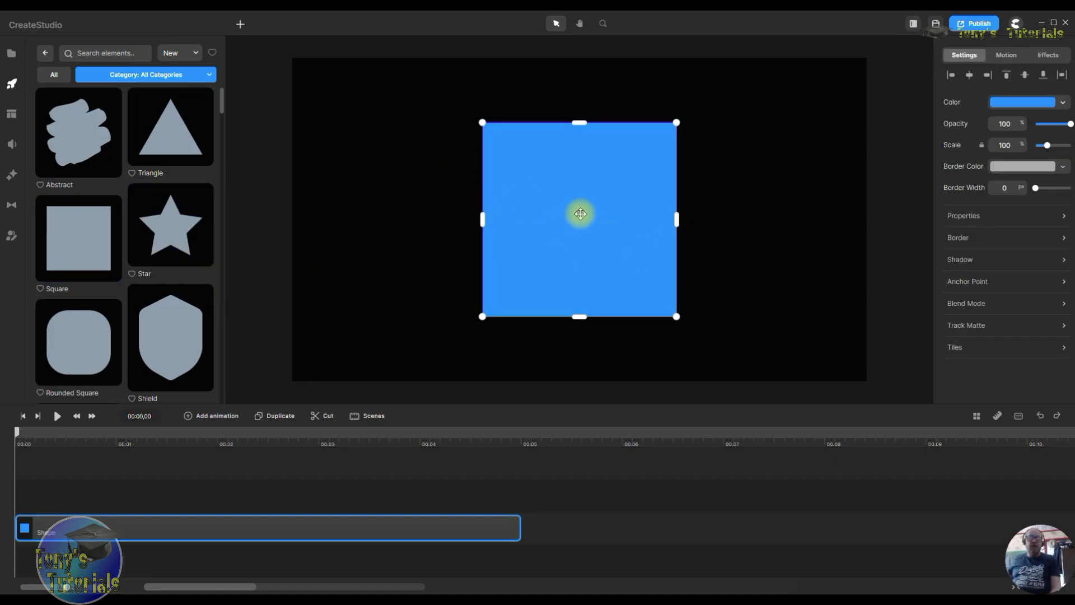
Step: Move and enlarge the square until it covers the whole canvas as a background
left_click_drag(607, 250, 409, 183)
left_click_drag(476, 249, 725, 271)
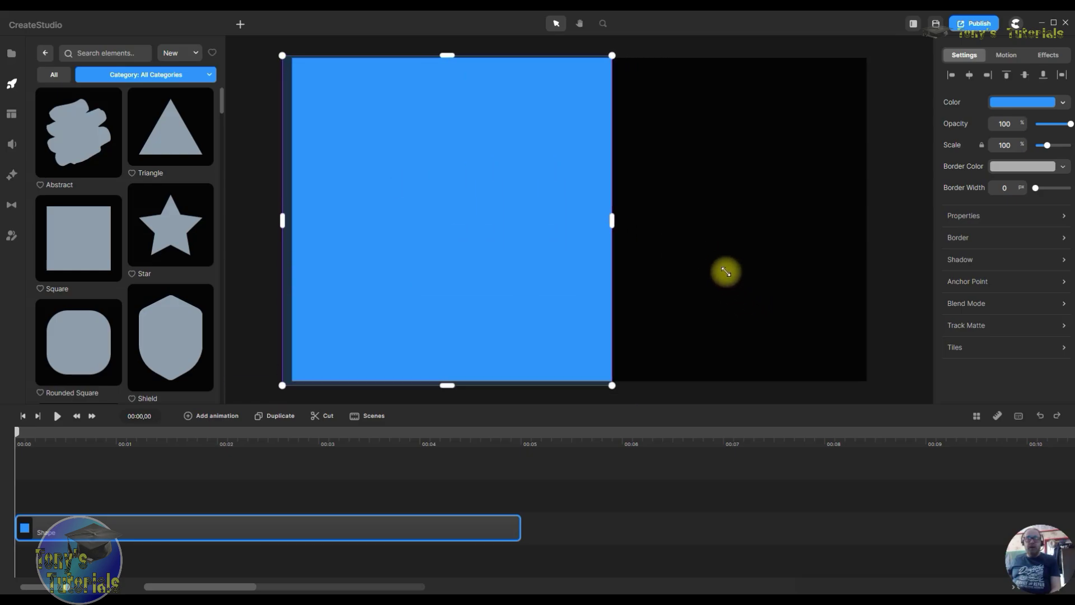
left_click_drag(619, 222, 872, 219)
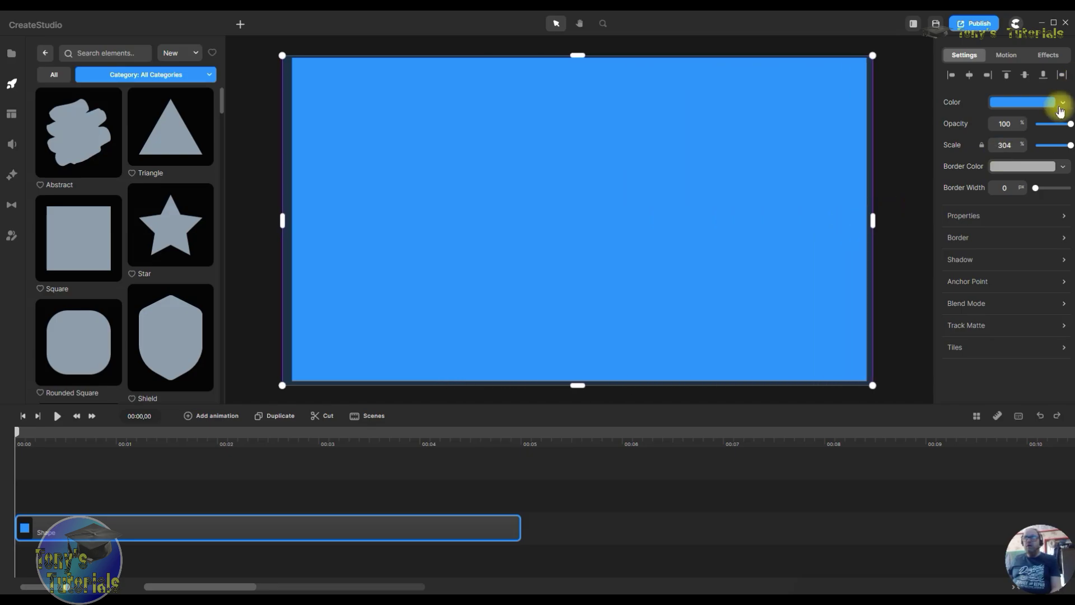
Step: Fill the background square with off-white f2f3f4 and lock its layer in the timeline
left_click(1008, 102)
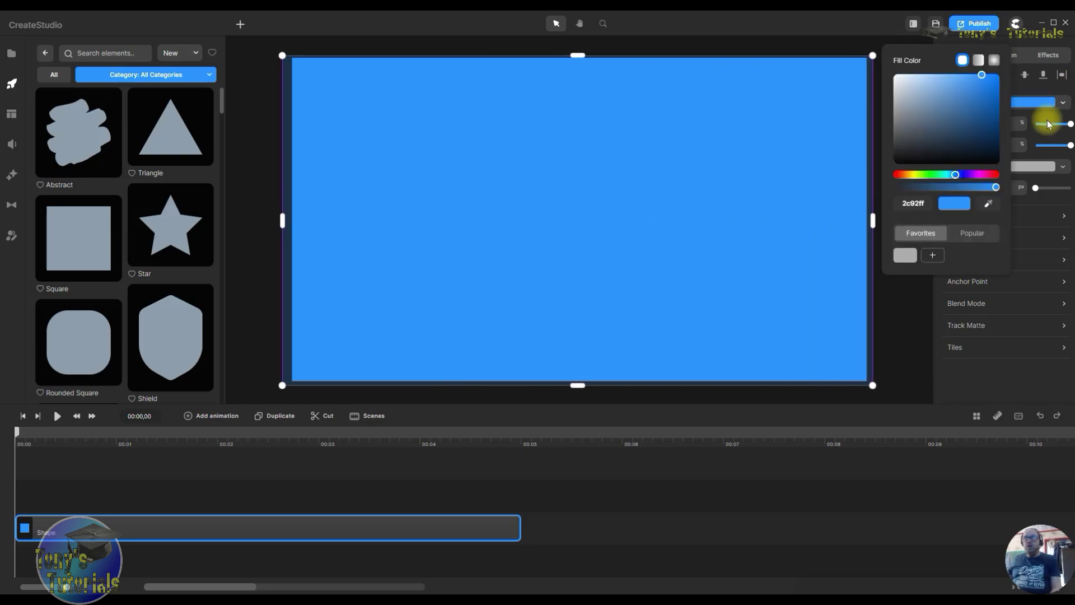
left_click(895, 78)
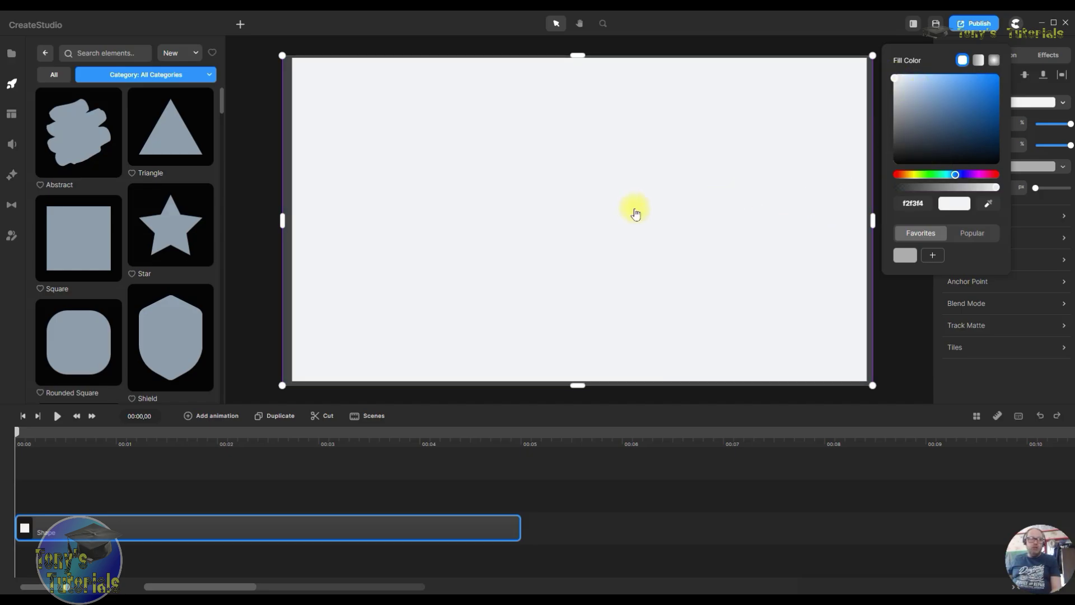
right_click(220, 525)
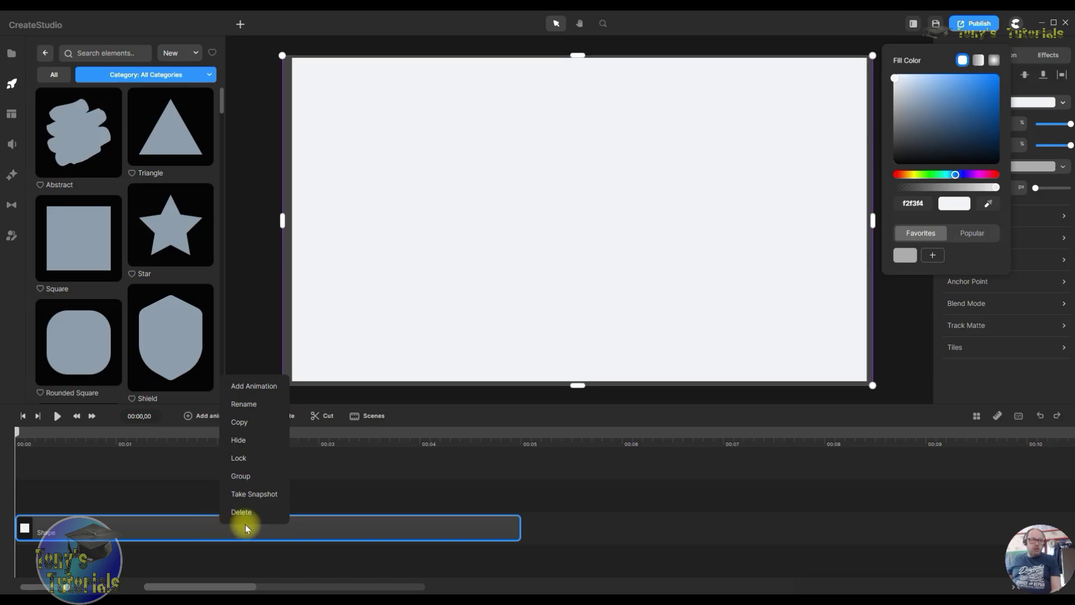
left_click(256, 457)
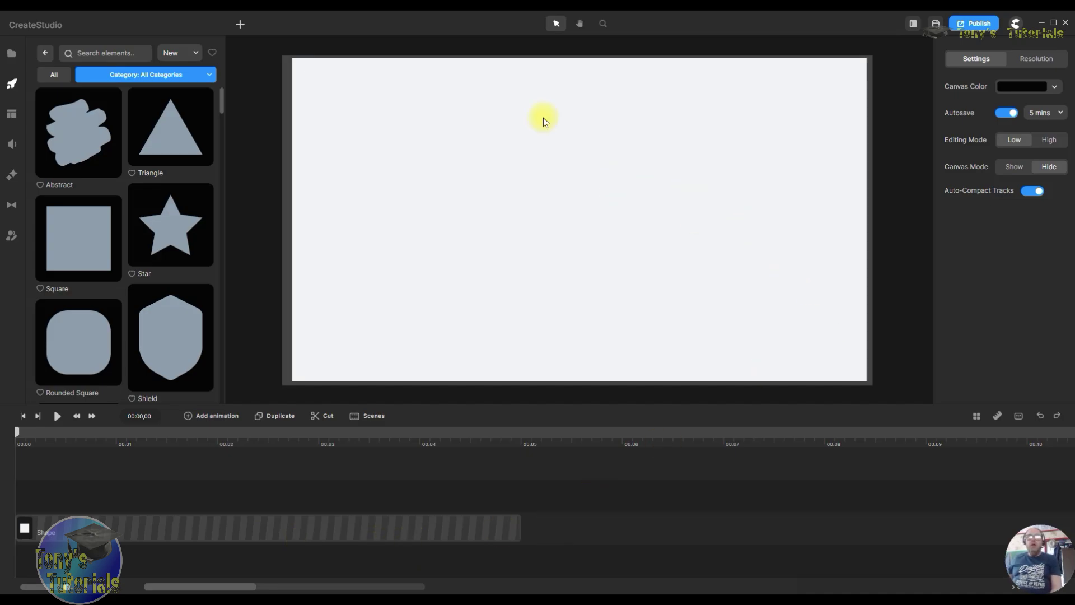
Step: Add a Triangle shape to the canvas and enlarge it proportionally to about 106% scale
left_click_drag(167, 141, 561, 208)
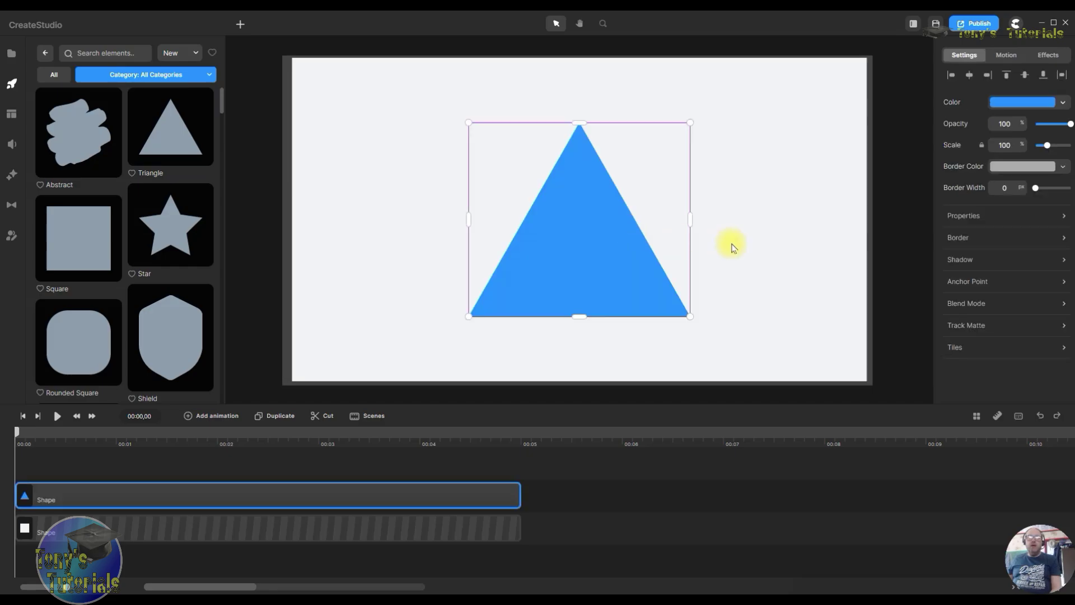
mouse_move(552, 258)
left_mouse_down()
mouse_move(562, 236)
mouse_move(552, 247)
left_mouse_up()
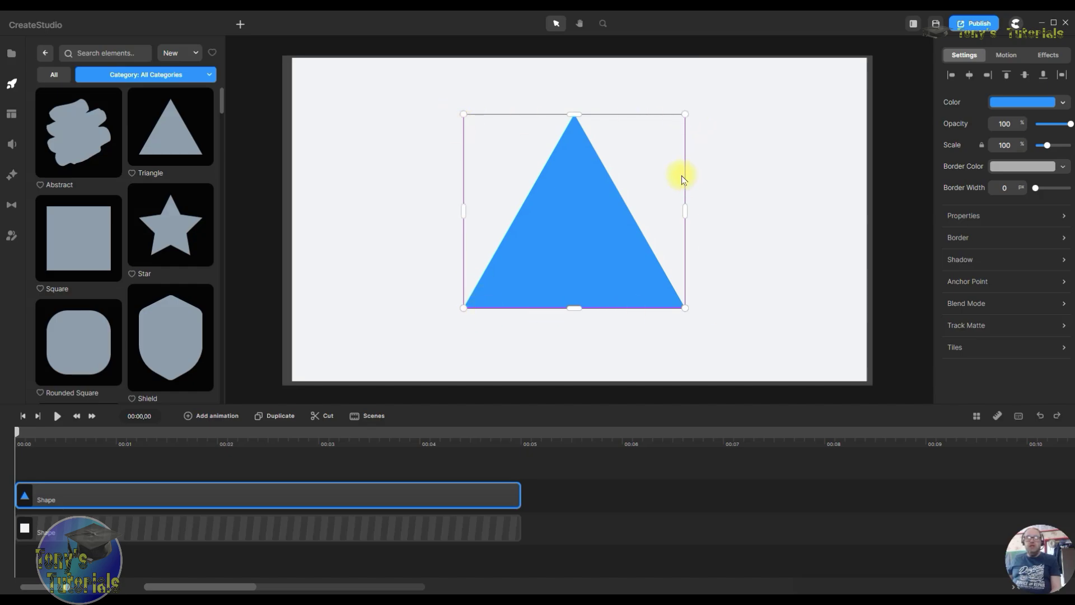
left_click_drag(687, 111, 727, 133)
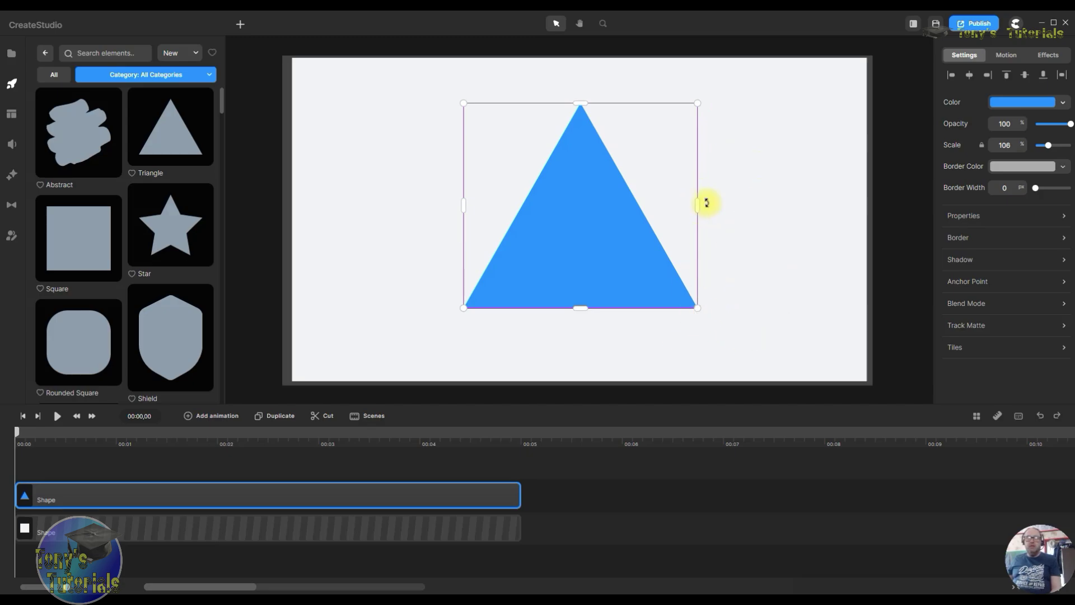
Step: Reshape the triangle from its individual sides, making it taller and slightly narrower, at about 100% scale
mouse_move(694, 206)
left_mouse_down()
mouse_move(843, 204)
mouse_move(636, 220)
mouse_move(825, 209)
mouse_move(696, 222)
left_mouse_up()
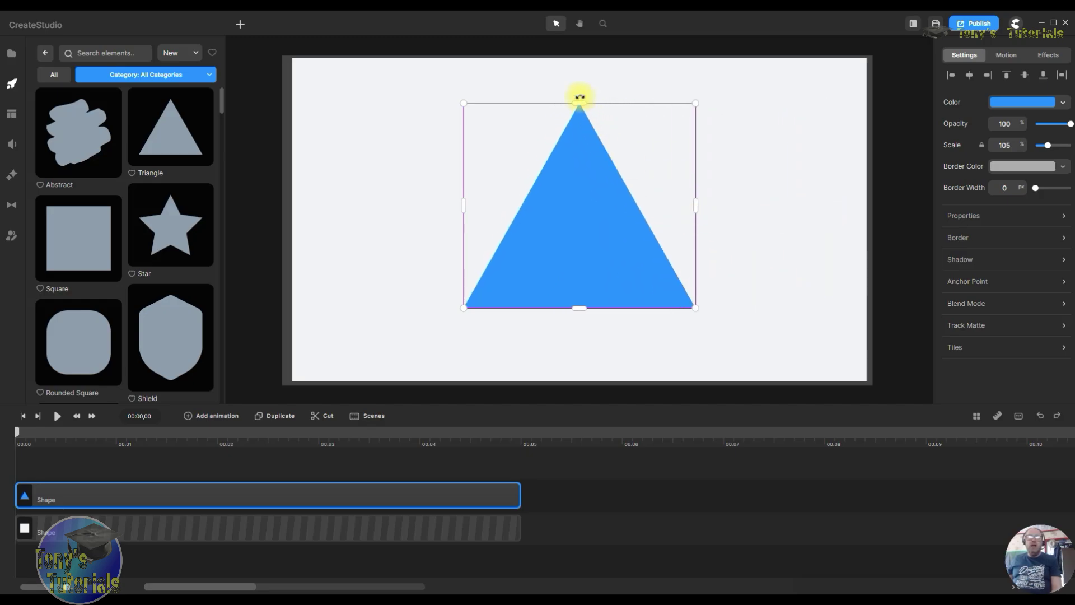
left_click_drag(580, 98, 577, 121)
left_click_drag(578, 308, 579, 344)
mouse_move(459, 231)
left_mouse_down()
mouse_move(351, 223)
mouse_move(482, 223)
mouse_move(473, 232)
left_mouse_up()
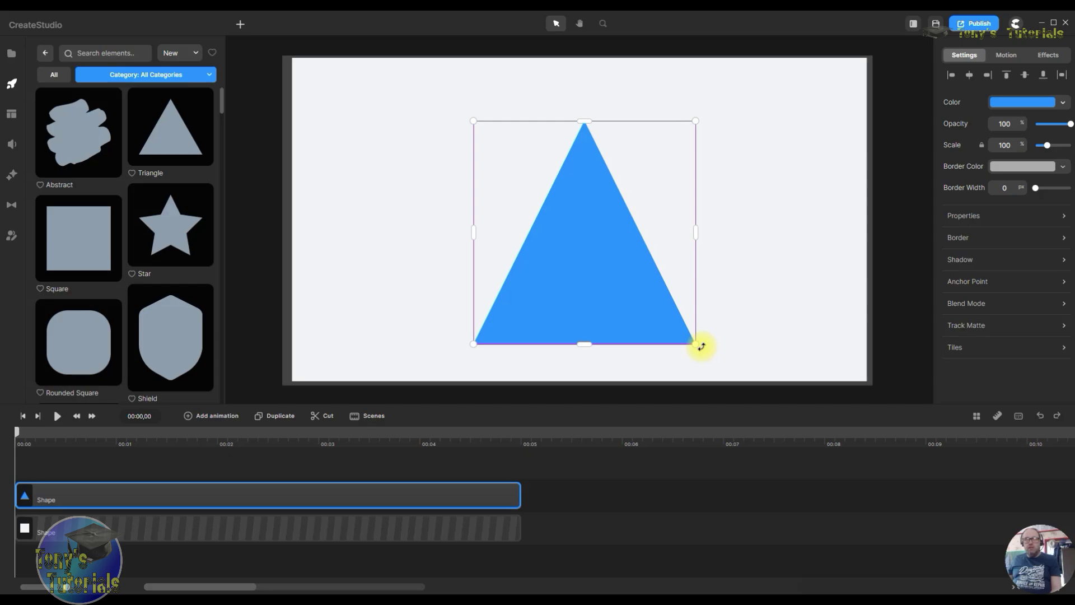
Step: Try rotating the triangle from its corners and edges, and return it to upright
mouse_move(701, 347)
left_mouse_down()
mouse_move(713, 329)
mouse_move(720, 211)
mouse_move(580, 134)
mouse_move(494, 150)
mouse_move(480, 291)
mouse_move(682, 355)
mouse_move(734, 319)
mouse_move(679, 348)
mouse_move(701, 346)
left_mouse_up()
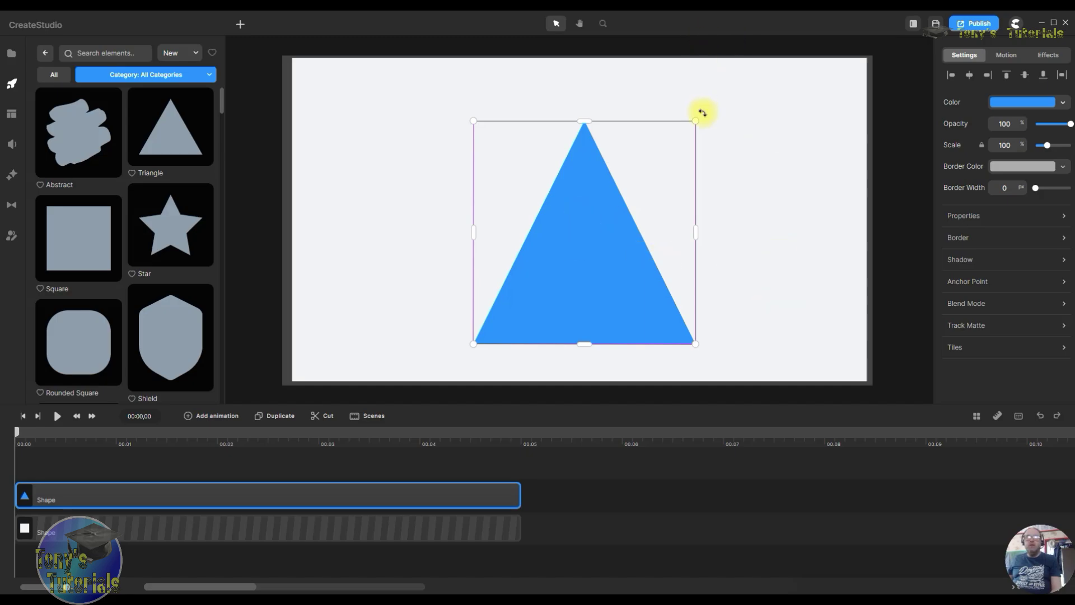
left_click_drag(704, 119, 677, 146)
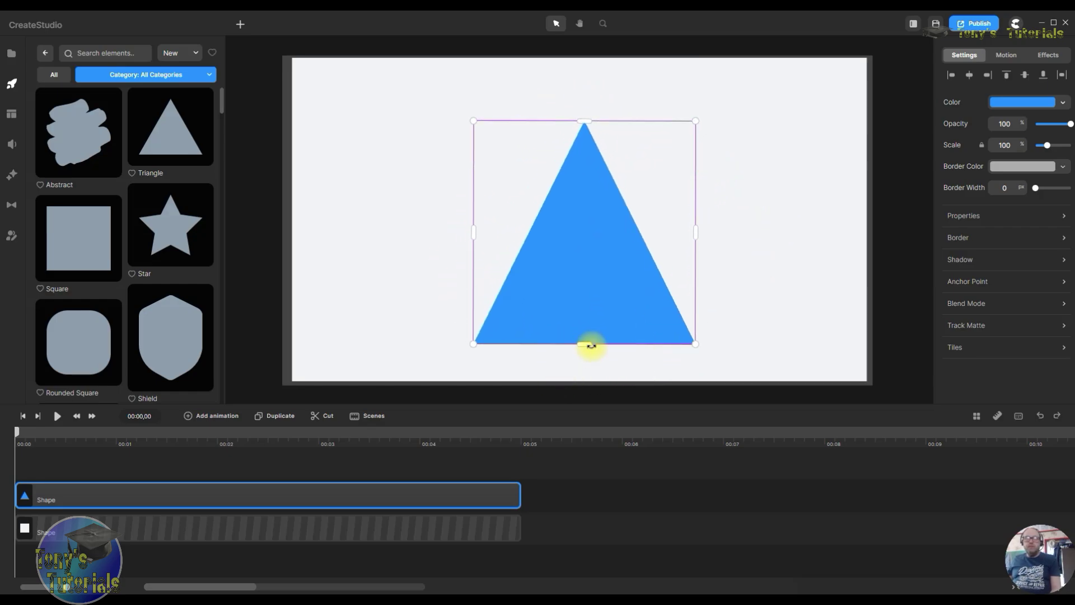
left_click_drag(582, 349, 588, 382)
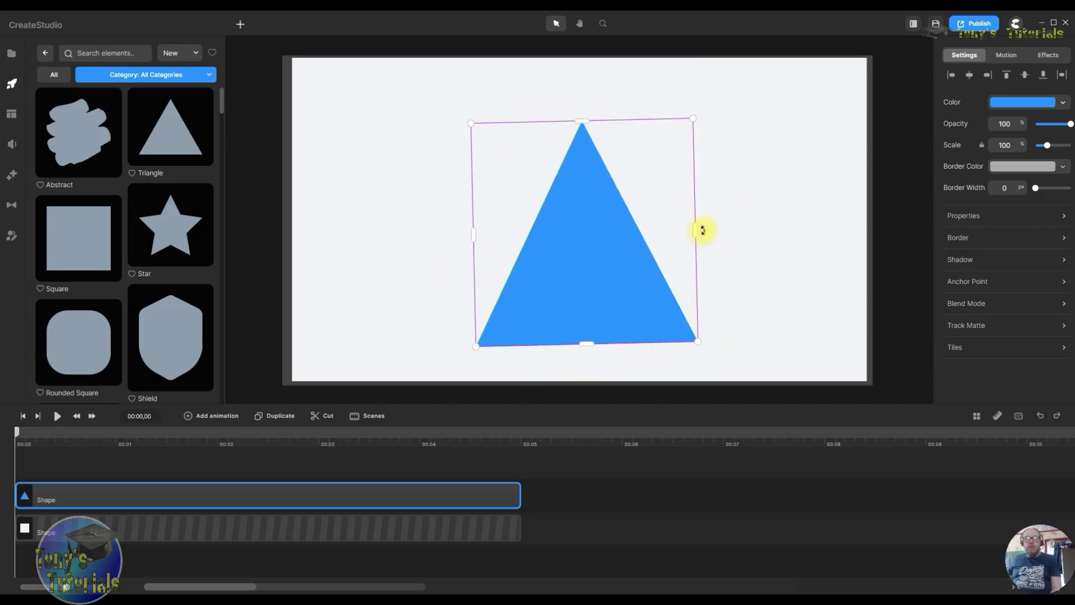
mouse_move(703, 230)
left_mouse_down()
mouse_move(622, 312)
mouse_move(521, 312)
mouse_move(523, 217)
mouse_move(683, 202)
mouse_move(697, 232)
left_mouse_up()
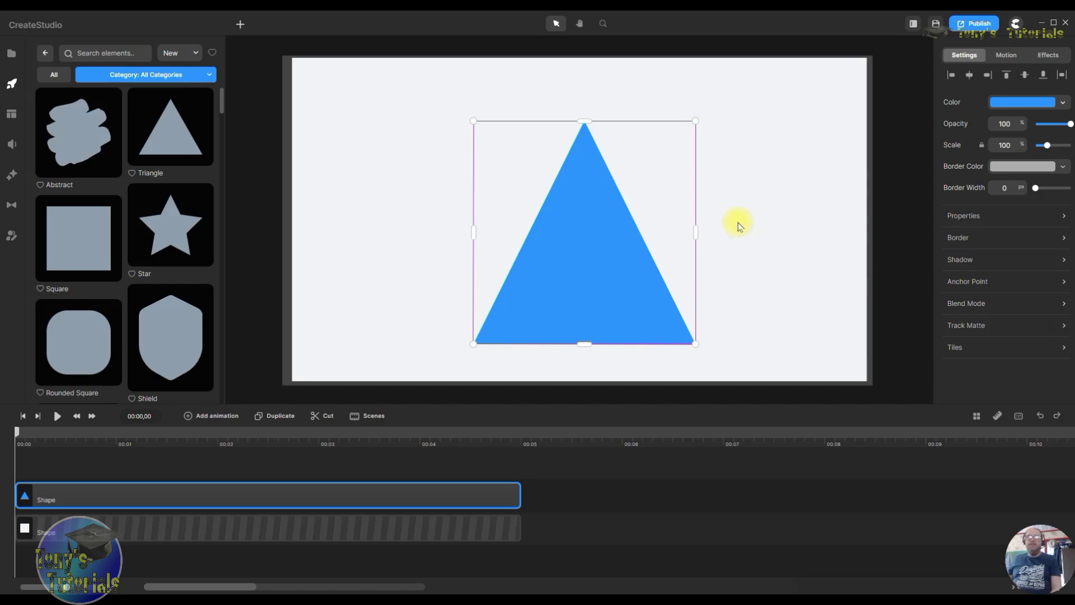
Step: Try the left, centre, right, top, middle and bottom alignments on the triangle, and finish with it centred on the canvas
left_click(951, 75)
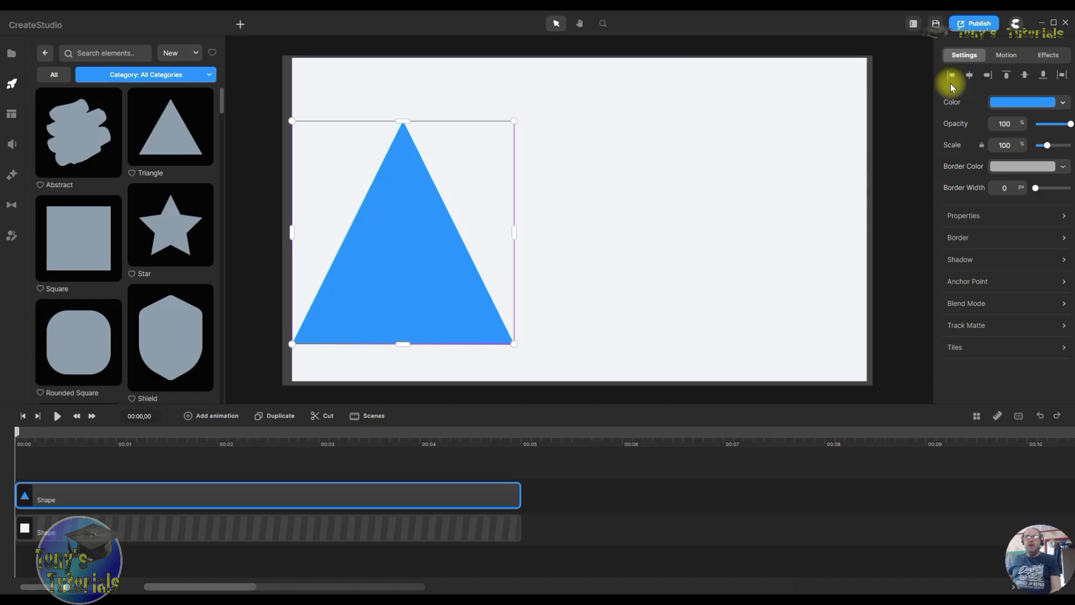
left_click(969, 77)
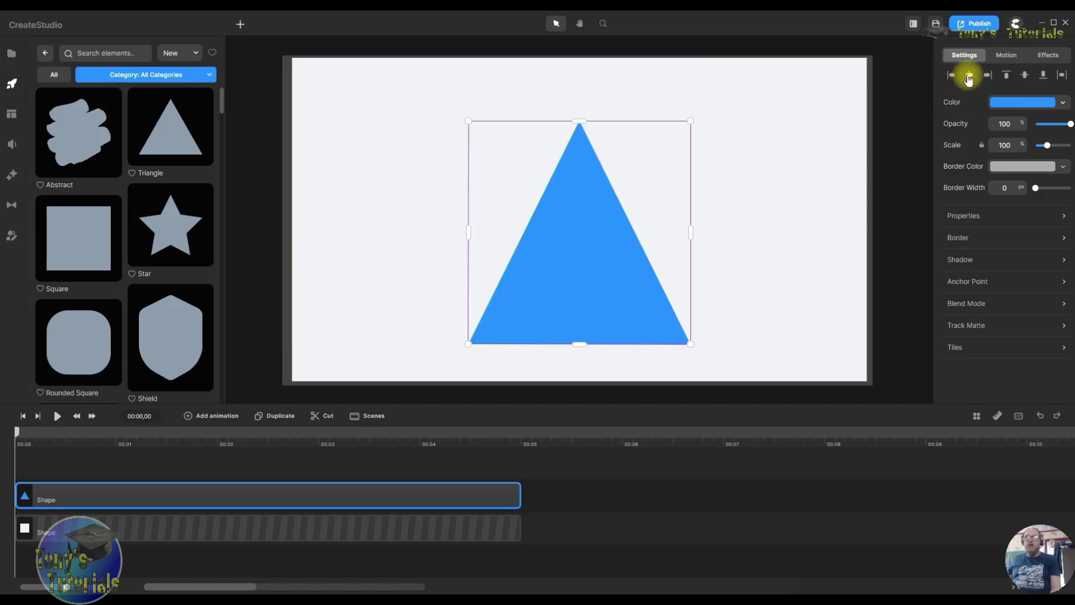
left_click(988, 76)
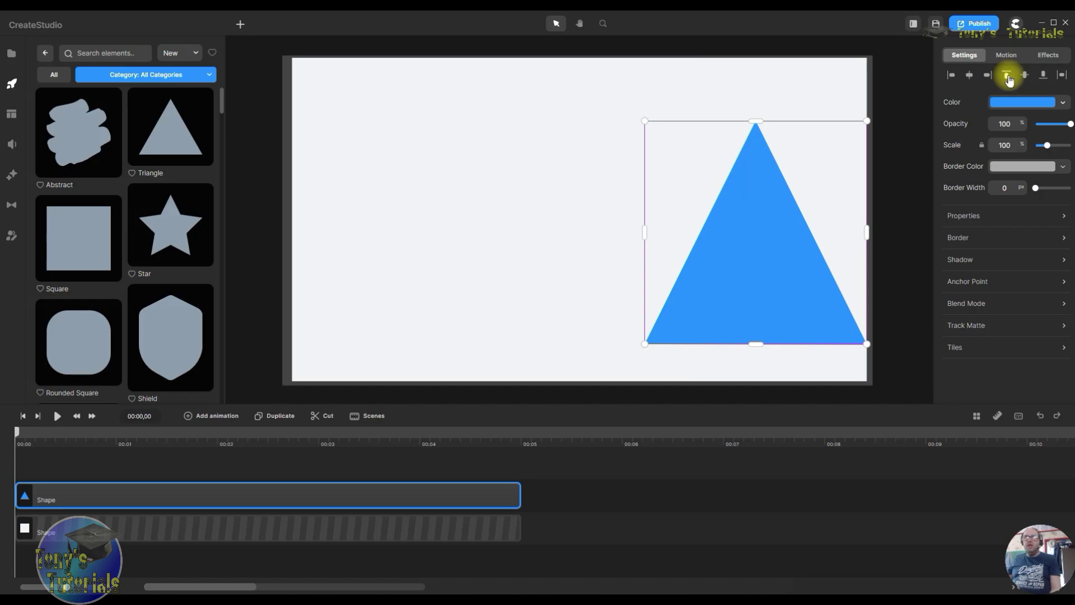
left_click(1008, 76)
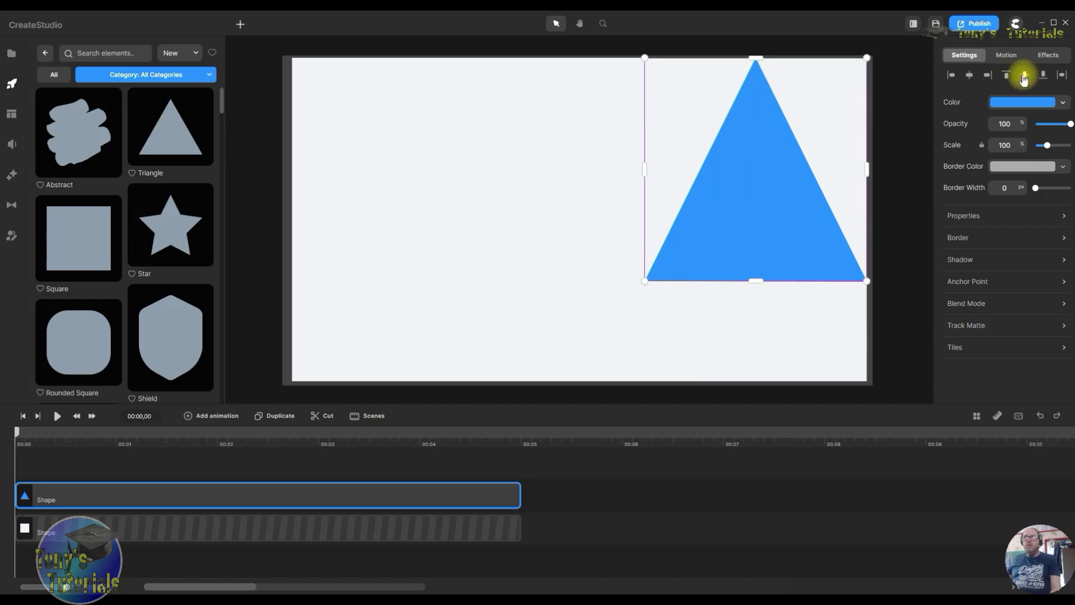
left_click(1025, 76)
left_click(1042, 77)
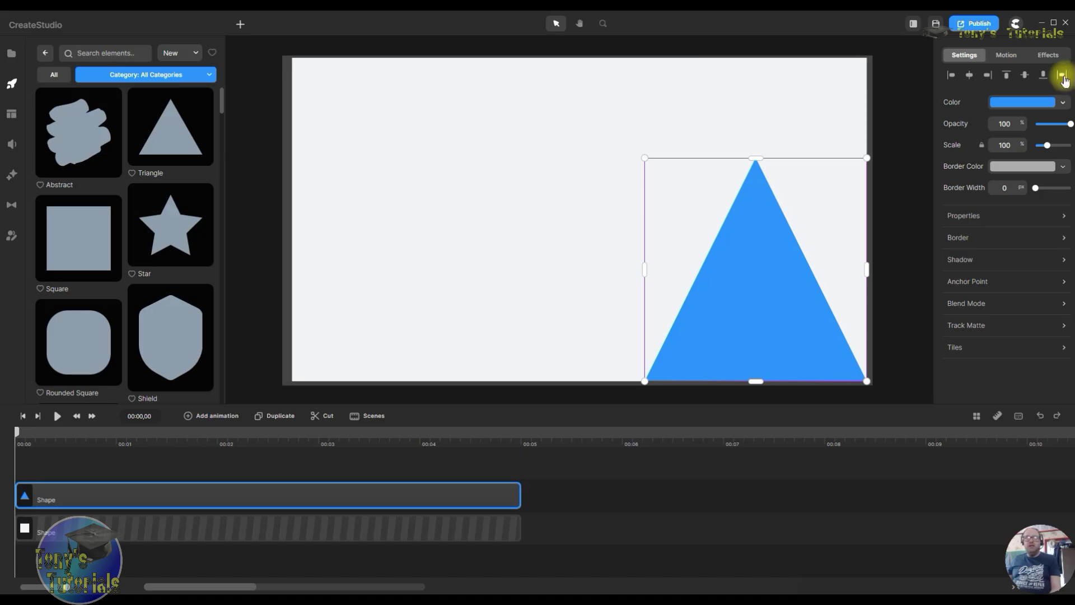
left_click(1063, 77)
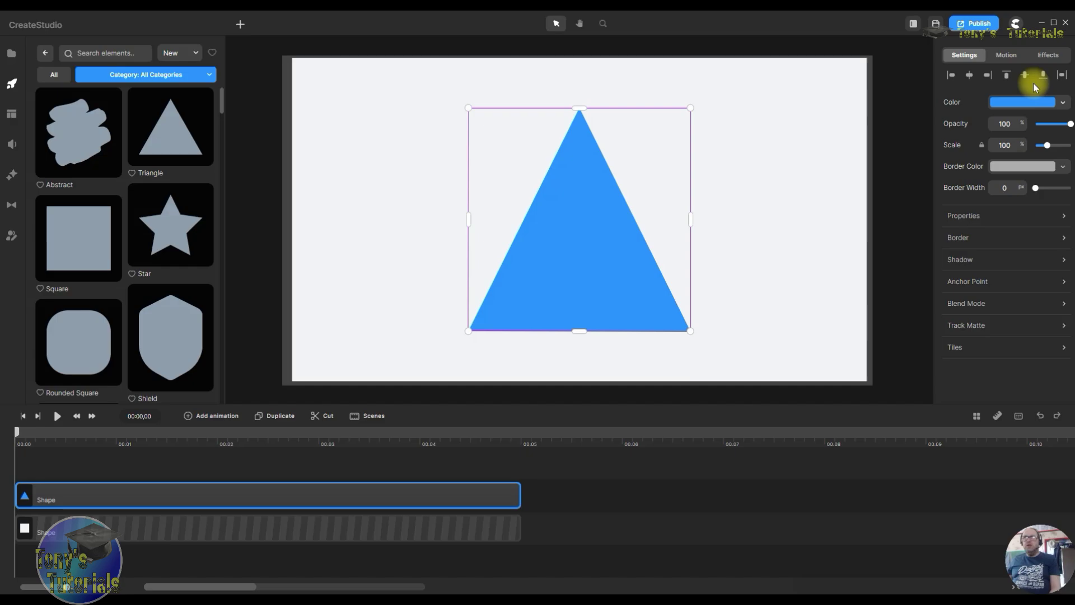
Step: Give the triangle a linear gradient fill running from yellow f4ff2b to pink ff2b83
left_click(1009, 104)
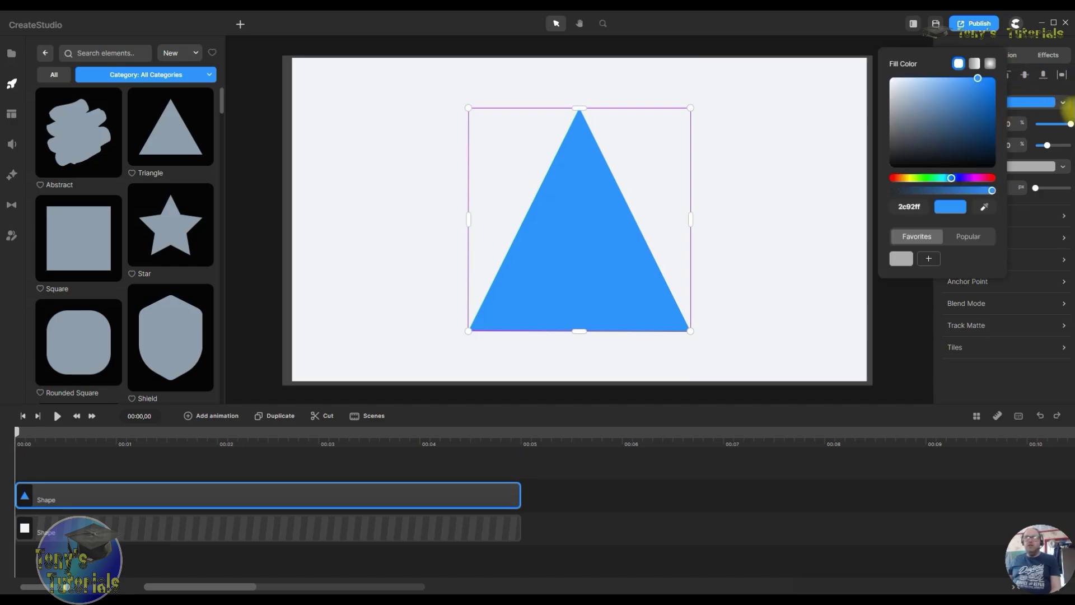
left_click(911, 178)
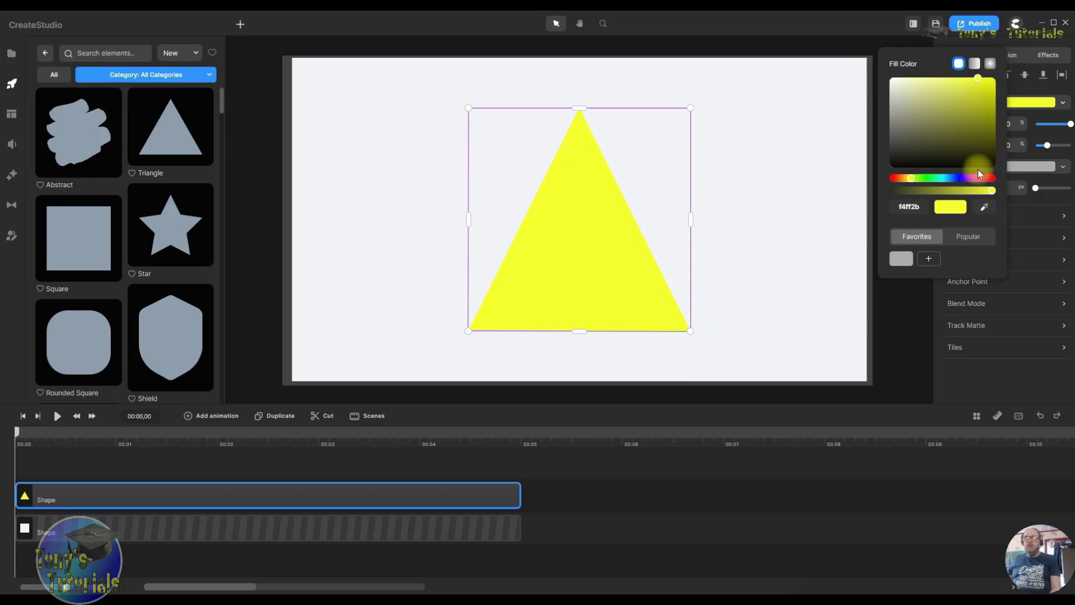
left_click(976, 64)
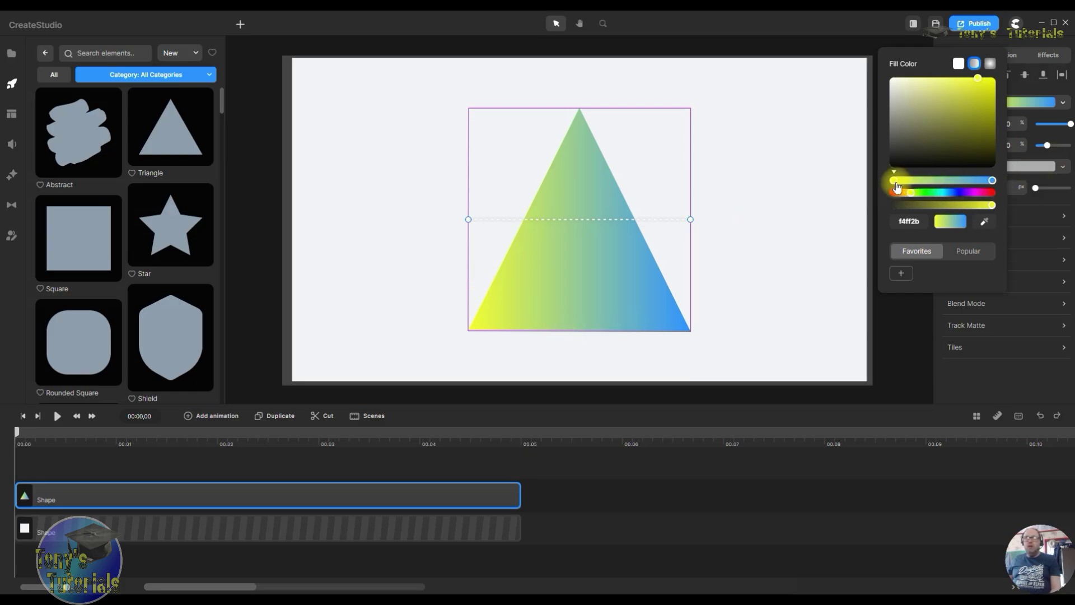
left_click(994, 181)
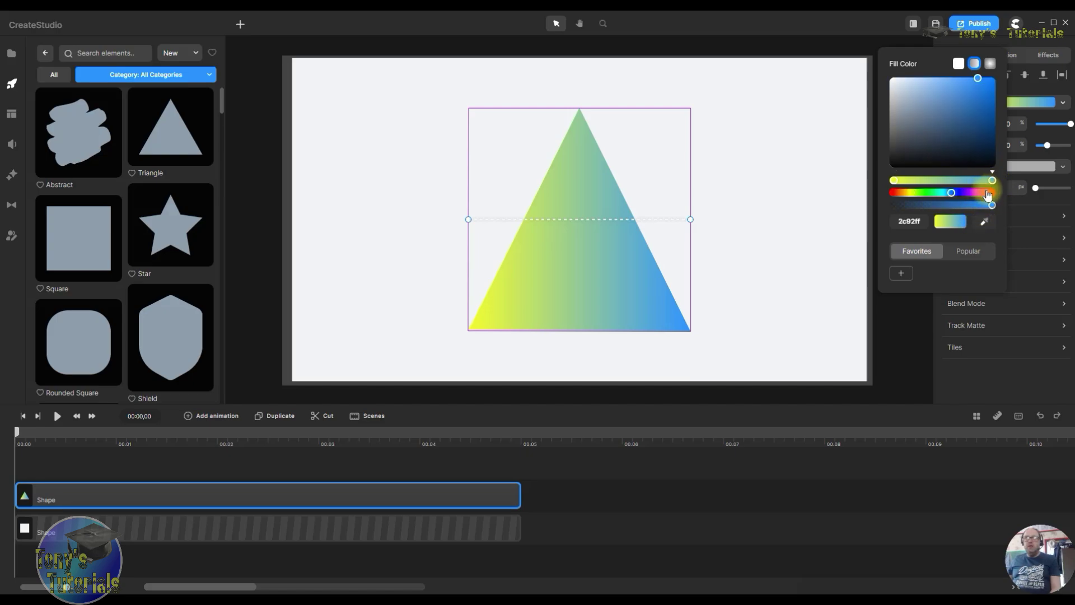
left_click(985, 193)
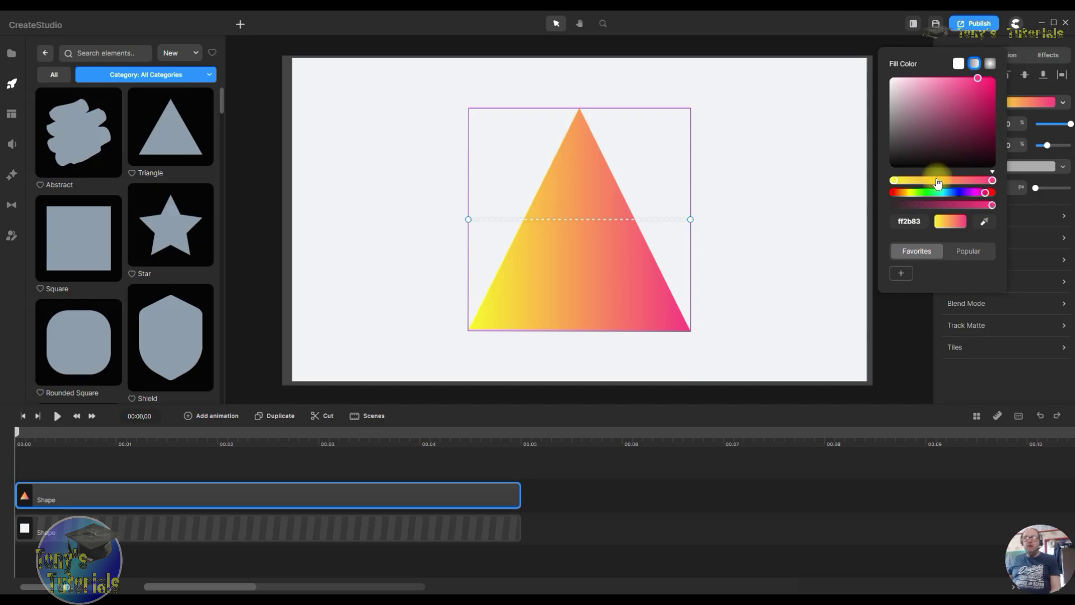
Step: Add a blue 2b9fff stop near the middle of the triangle's gradient and remove it again
left_click(938, 180)
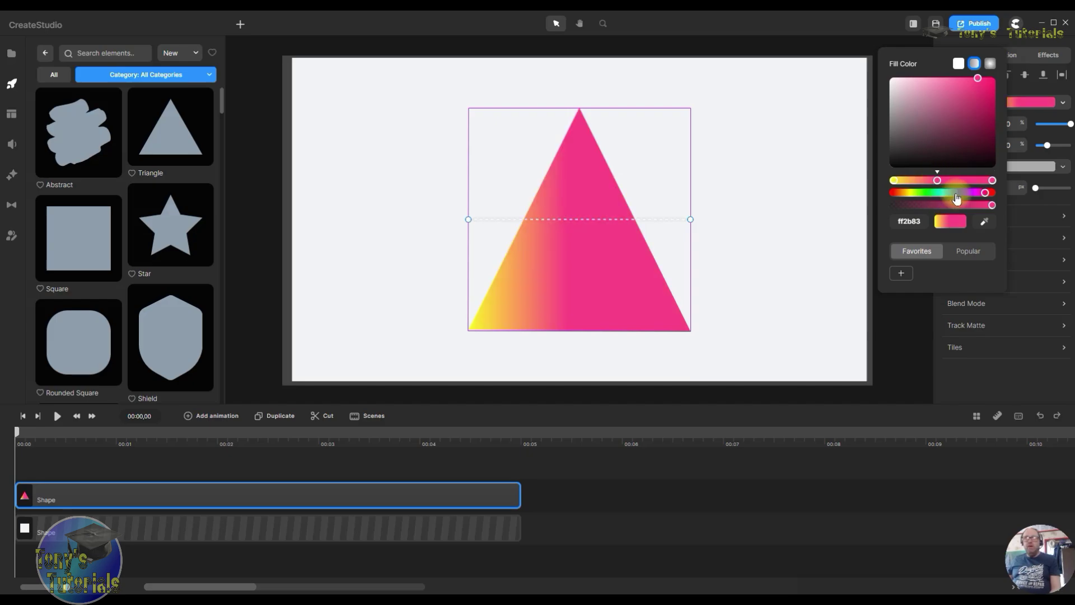
left_click(952, 193)
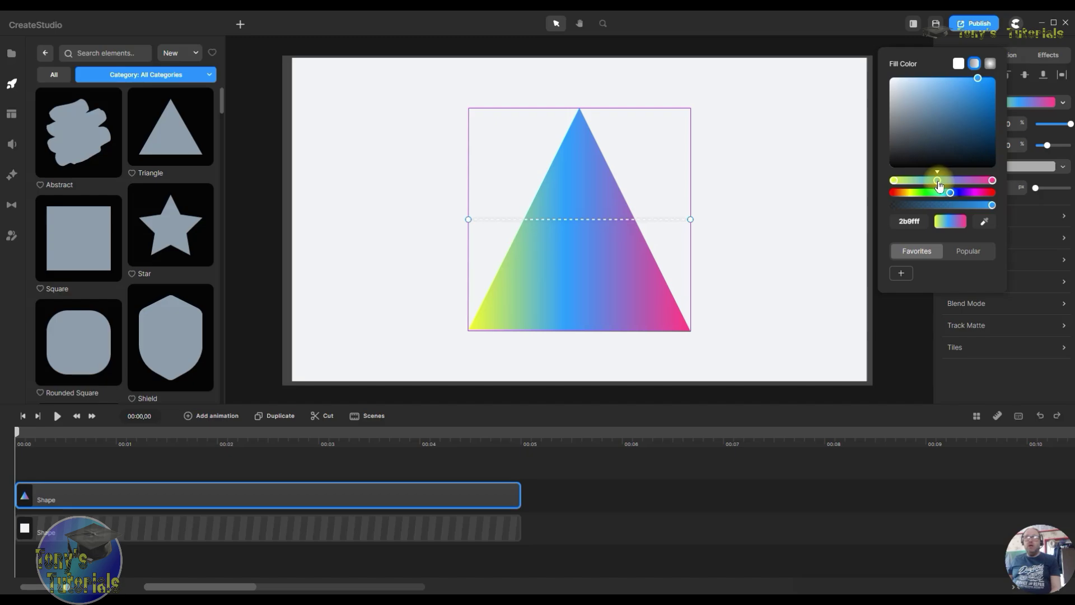
key("Delete")
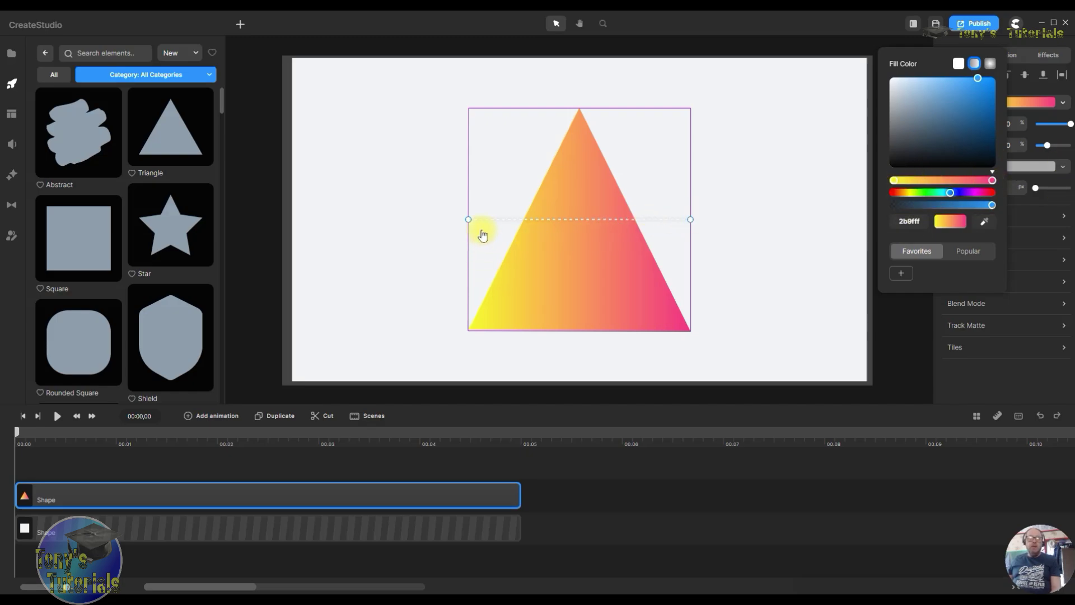
Step: Adjust both end points of the gradient line so it spans the triangle's full width slightly below its middle
left_click_drag(469, 219, 536, 221)
left_click_drag(684, 217, 673, 243)
left_click_drag(537, 220, 475, 230)
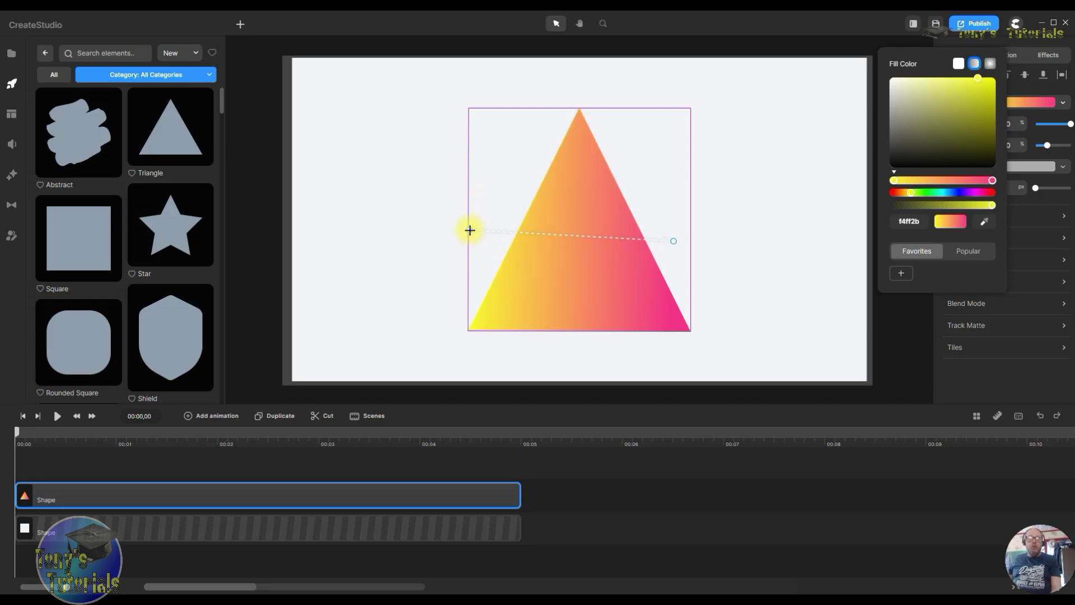
left_click_drag(675, 241, 696, 231)
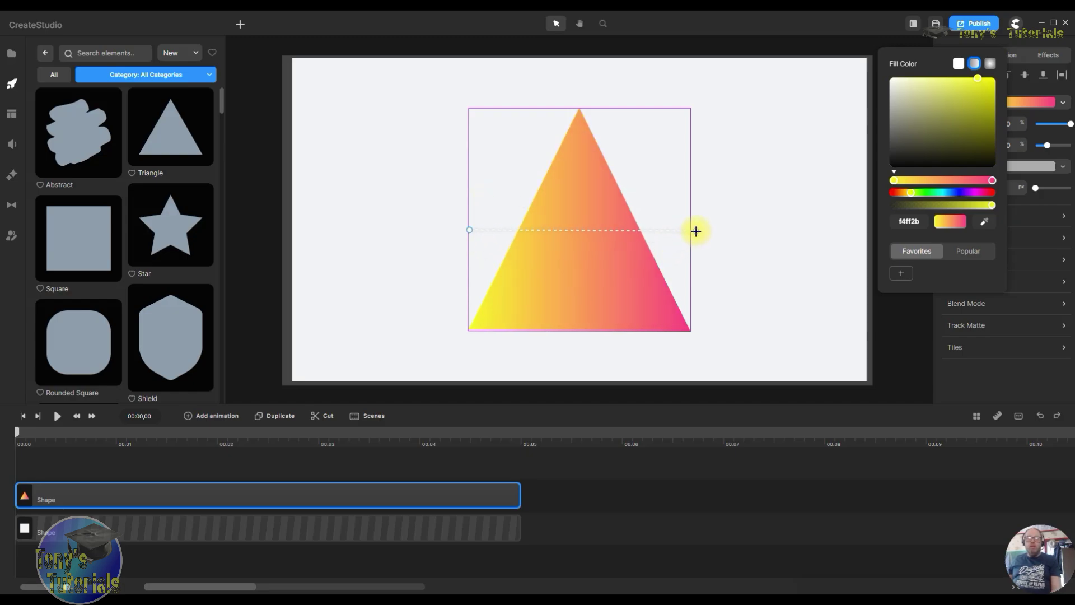
Step: Add a blue 2b91ff colour stop midway between the gradient's yellow and pink ends
left_click(941, 180)
left_click(950, 192)
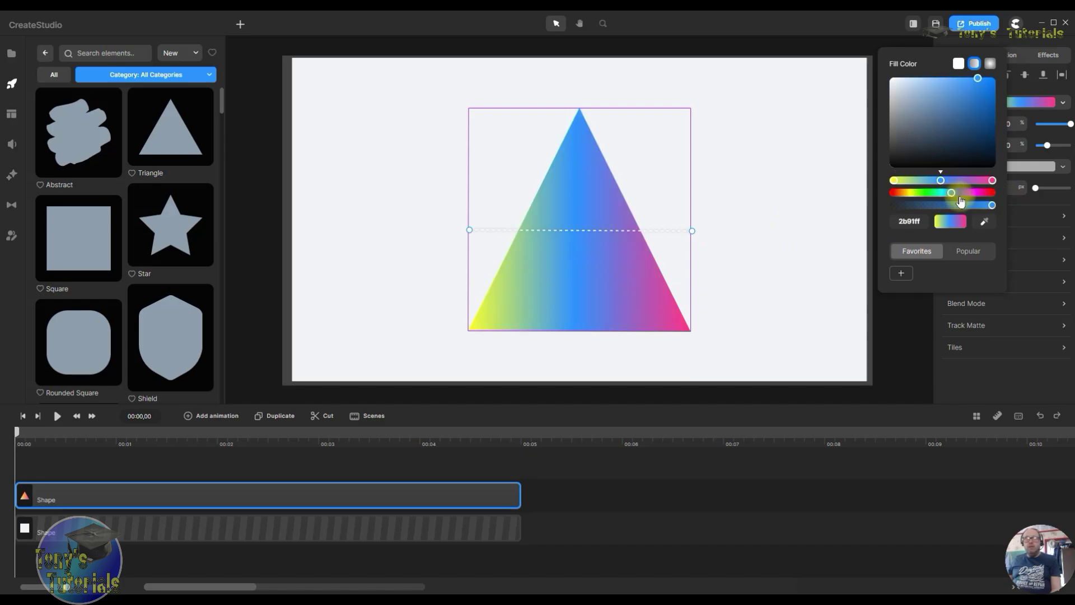
Step: Try stretching the triangle's linear gradient line past its side edge, and bring both end points back to the triangle's sides
mouse_move(470, 230)
left_mouse_down()
mouse_move(516, 230)
mouse_move(455, 234)
mouse_move(470, 233)
left_mouse_up()
left_click_drag(695, 230, 737, 240)
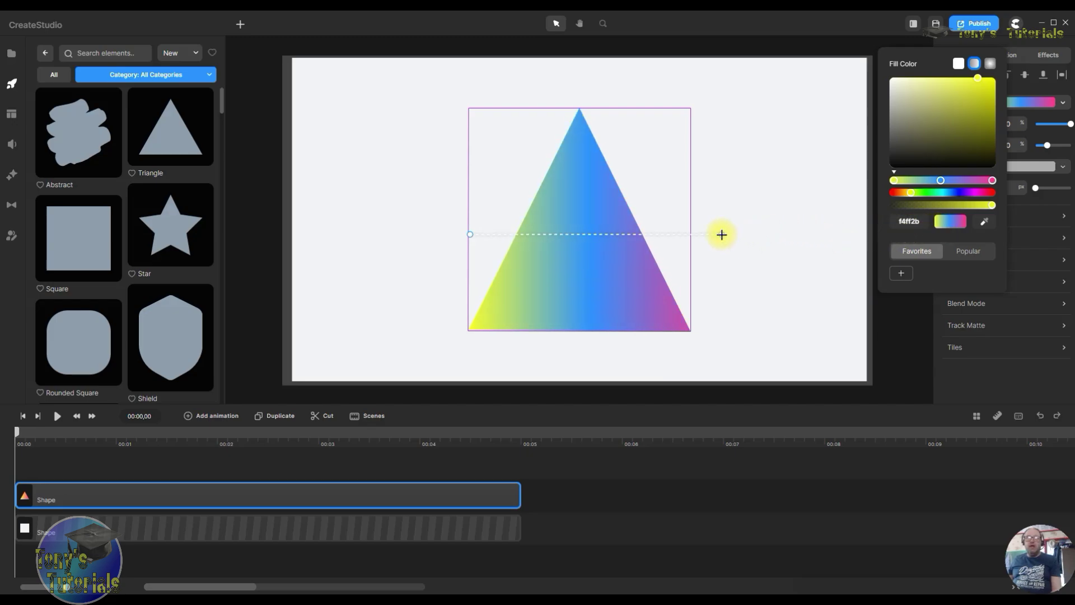
mouse_move(469, 235)
left_mouse_down()
mouse_move(353, 204)
mouse_move(319, 211)
mouse_move(574, 243)
mouse_move(560, 204)
mouse_move(596, 161)
mouse_move(428, 166)
mouse_move(358, 278)
mouse_move(376, 229)
mouse_move(470, 231)
left_mouse_up()
left_click_drag(722, 237, 696, 224)
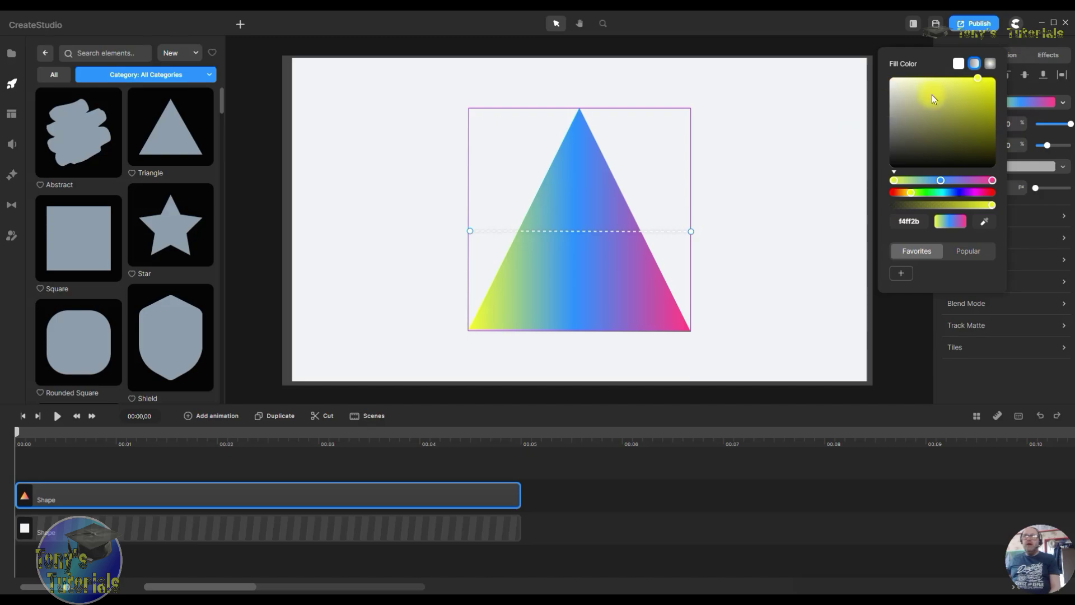
Step: Switch the triangle's fill to a radial gradient, try a smaller radius, and shift the gradient's centre slightly lower
left_click(991, 64)
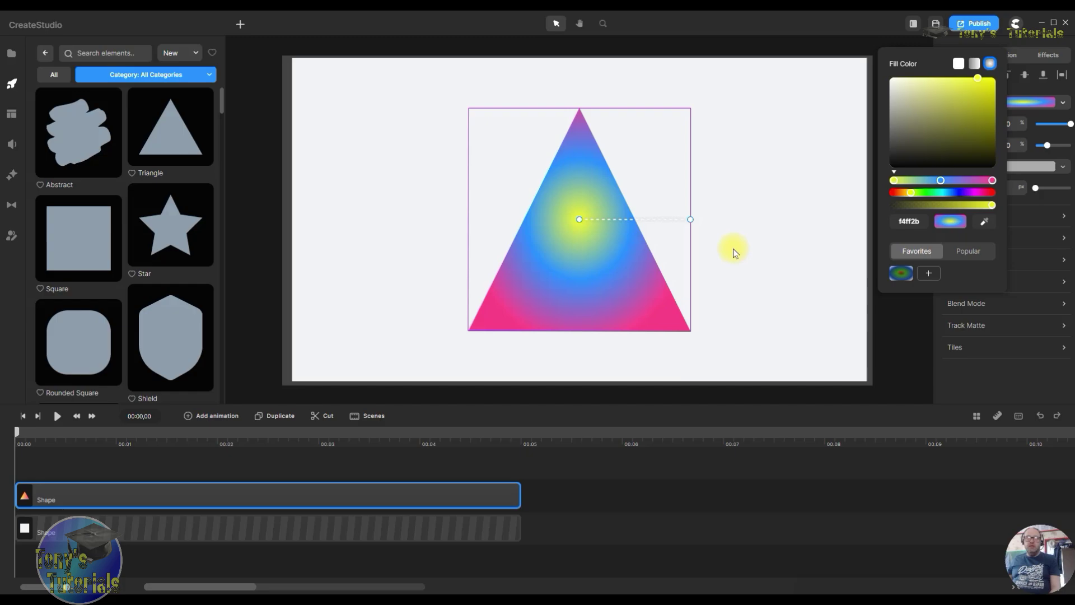
left_click_drag(690, 219, 494, 227)
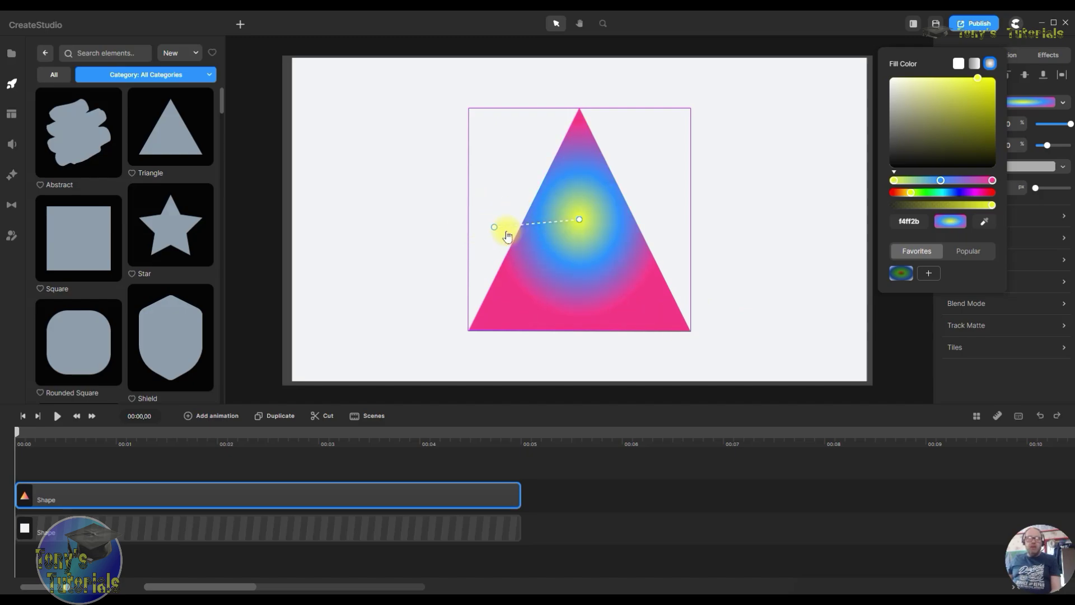
left_click_drag(498, 227, 712, 223)
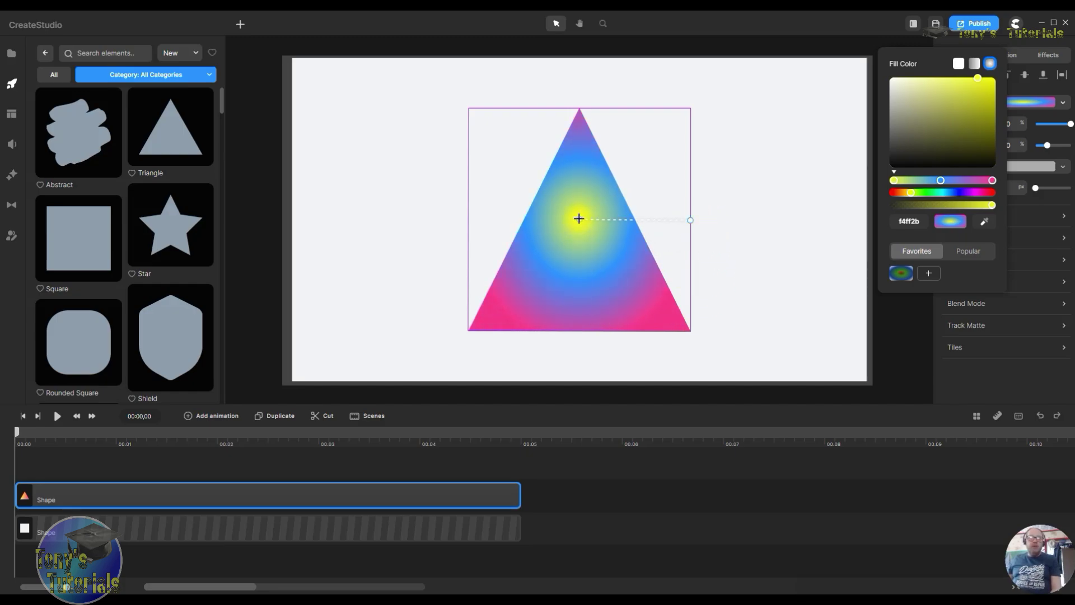
mouse_move(579, 218)
left_mouse_down()
mouse_move(581, 135)
mouse_move(583, 305)
mouse_move(693, 317)
mouse_move(516, 311)
mouse_move(490, 333)
mouse_move(588, 266)
mouse_move(580, 223)
left_mouse_up()
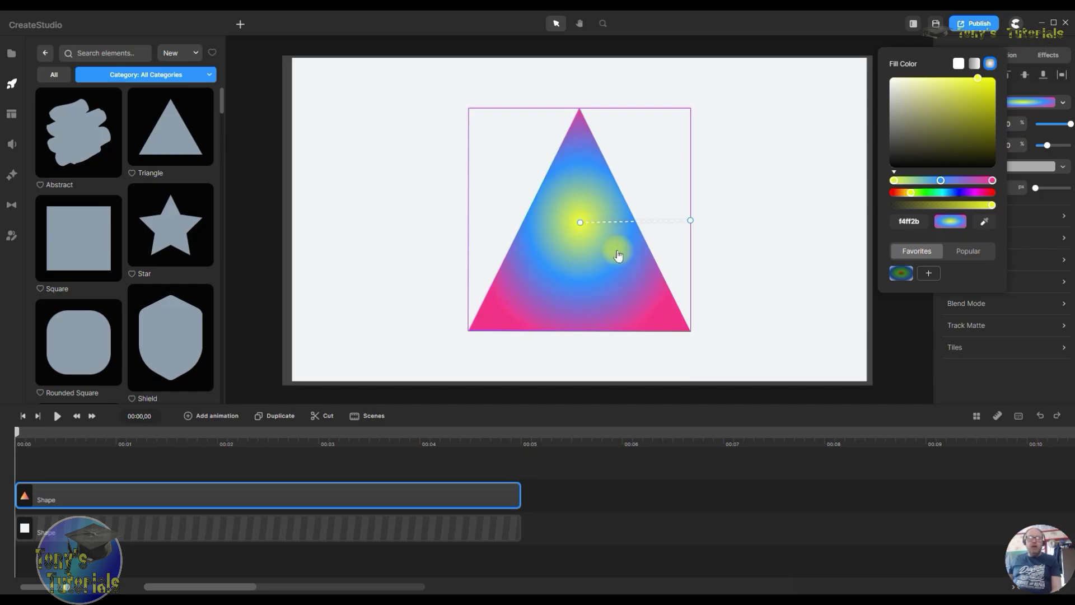
left_click(806, 339)
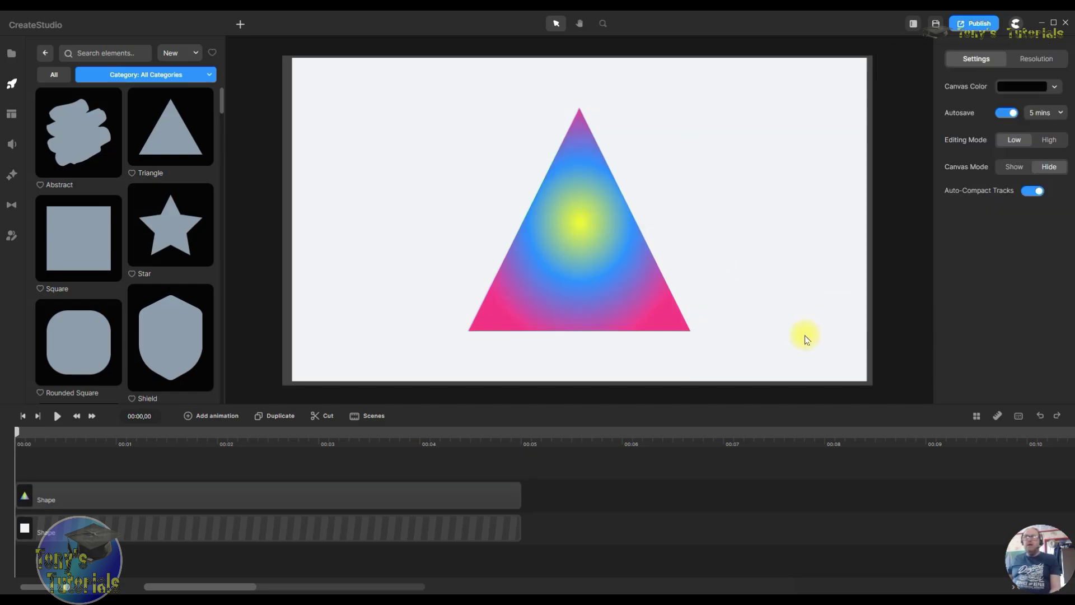
Step: Give the triangle a solid blue 2b63ff fill and lower the fill colour's alpha to a little over half
left_click(598, 246)
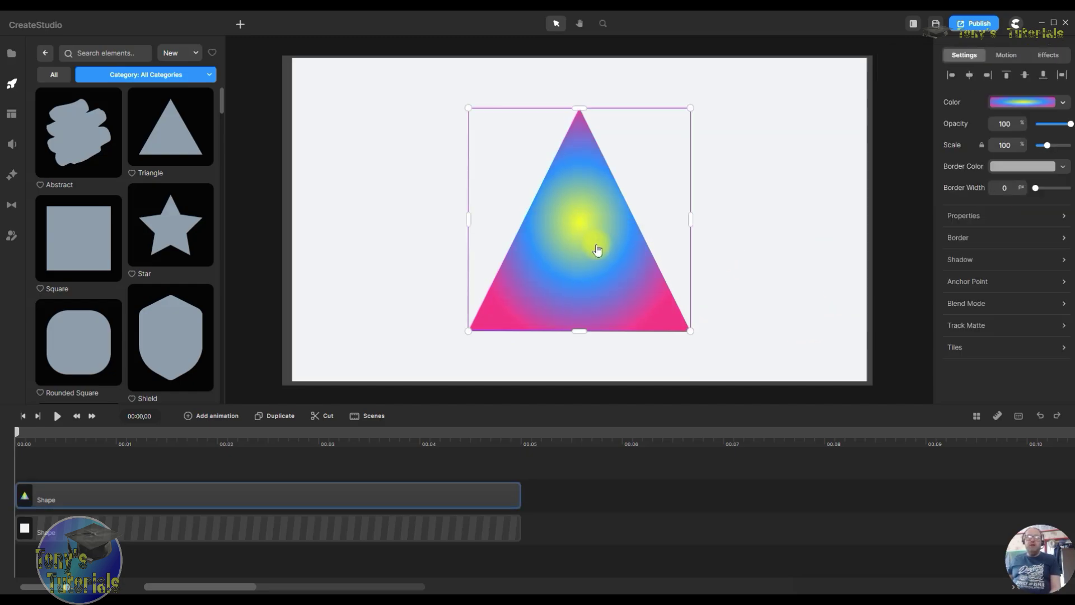
left_click(1003, 104)
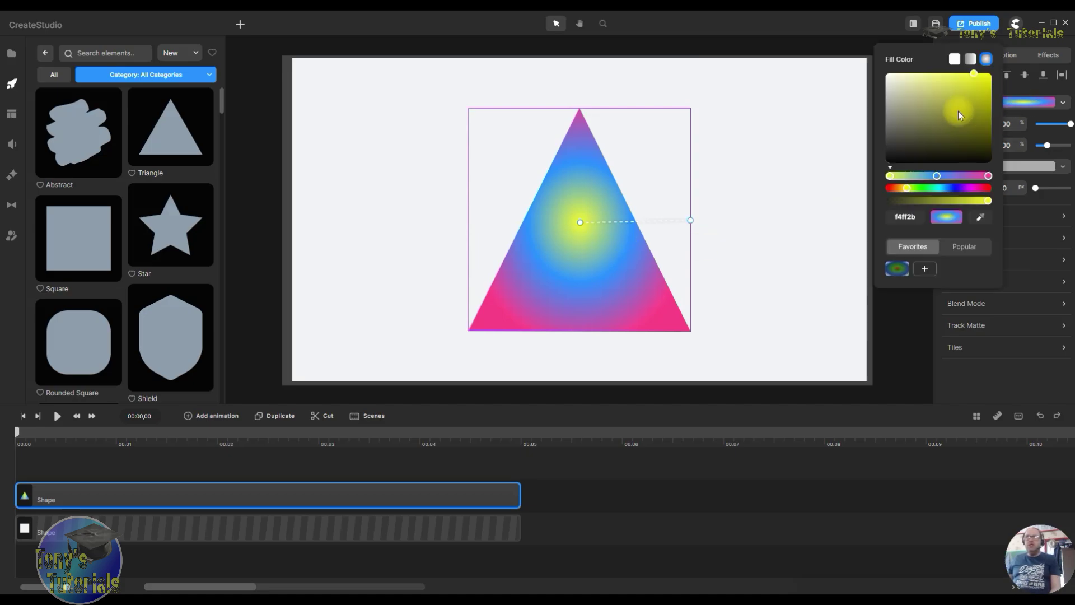
left_click(954, 60)
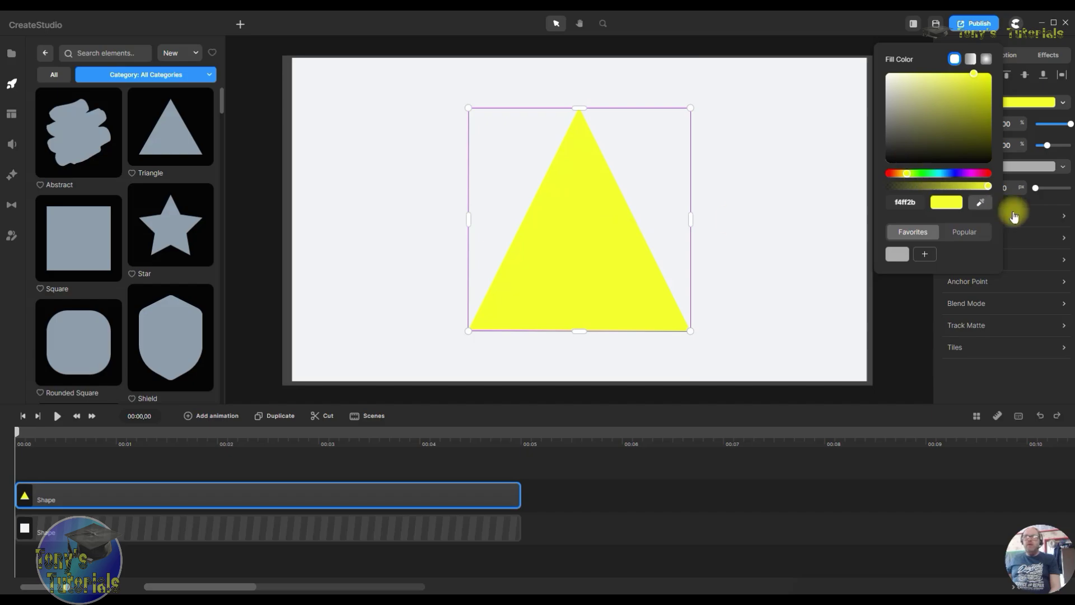
left_click(952, 174)
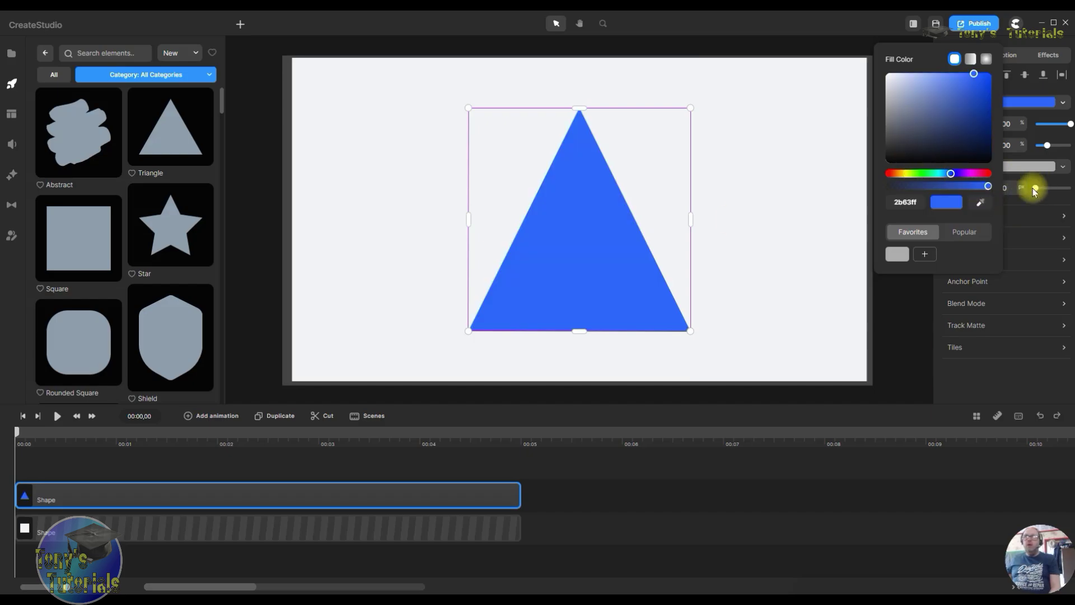
left_click_drag(989, 187, 986, 187)
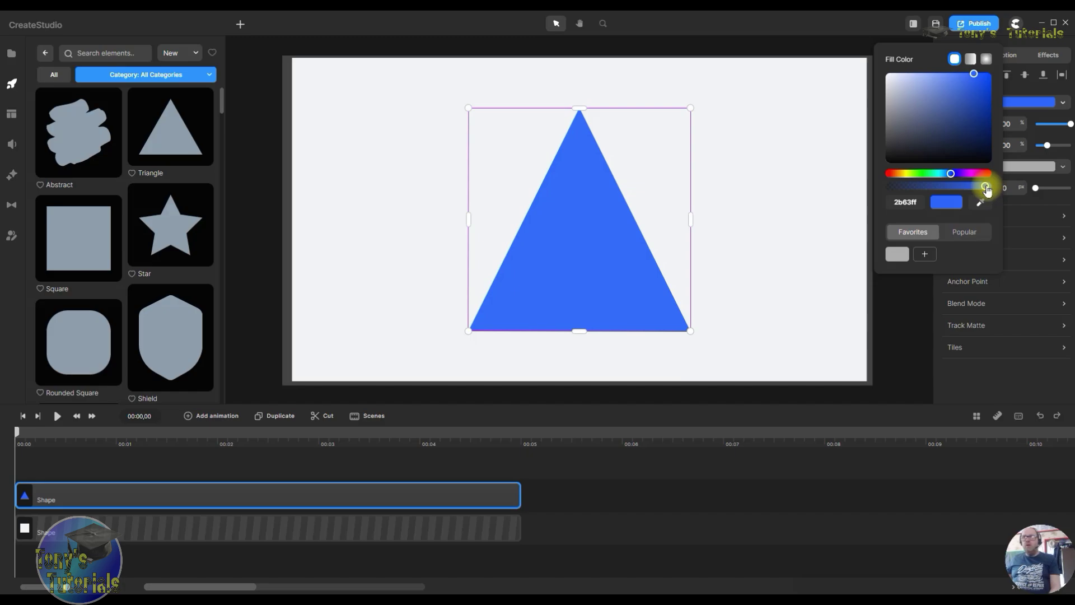
left_click_drag(985, 192, 950, 189)
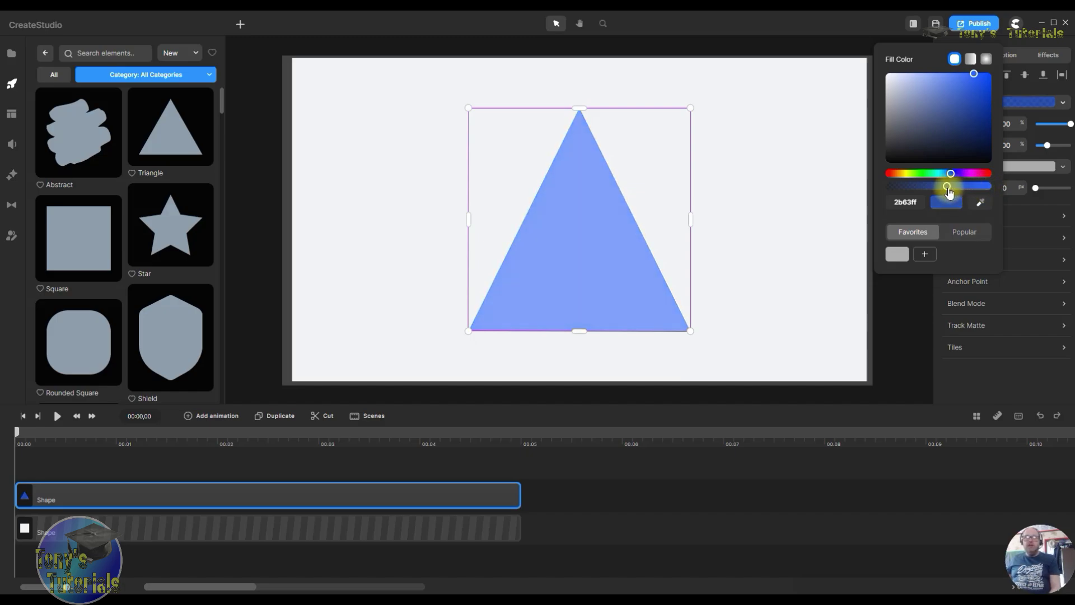
Step: Add a star shape at the canvas centre and move its track to the bottom of the stack
left_click_drag(166, 232, 607, 231)
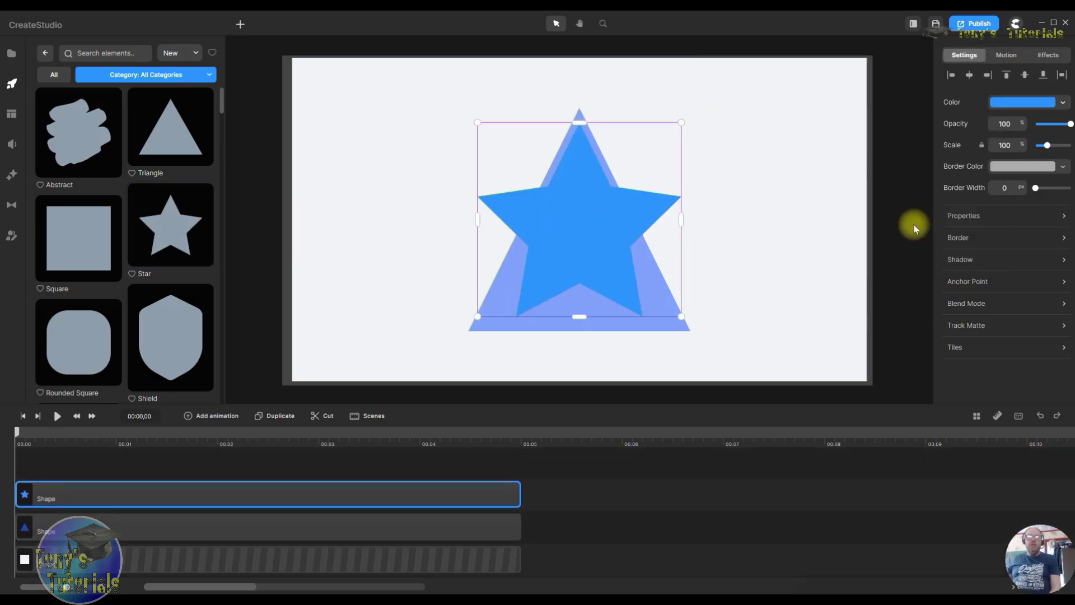
left_click_drag(223, 495, 213, 545)
left_click_drag(605, 559, 96, 560)
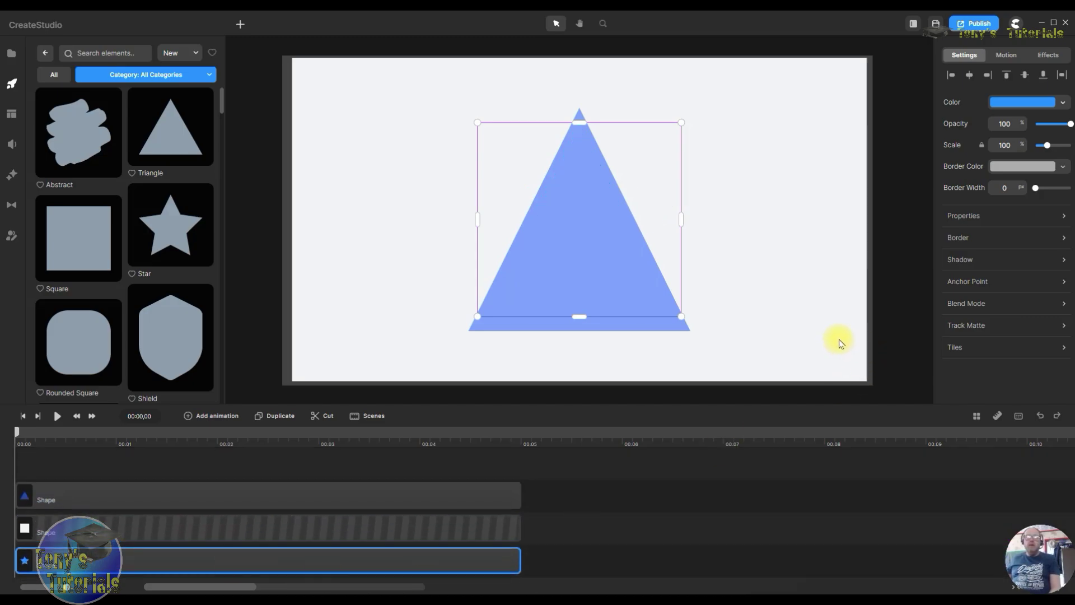
Step: Reorder the tracks so the triangle is on top, the star in the middle and the white background at the bottom
left_click_drag(265, 495, 268, 469)
left_click_drag(233, 573, 234, 469)
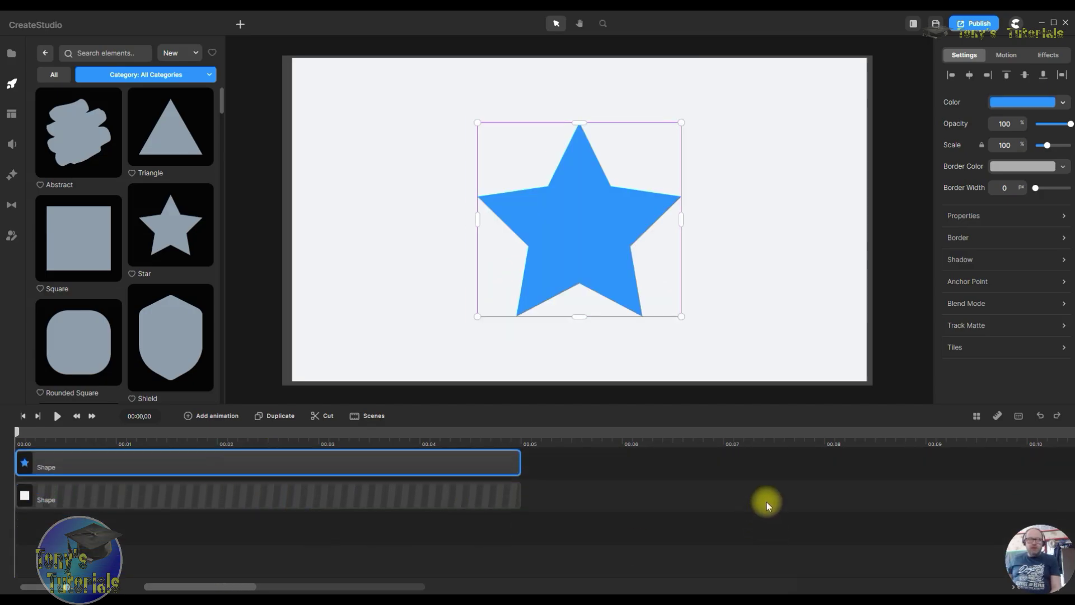
scroll(763, 511, "up", 2)
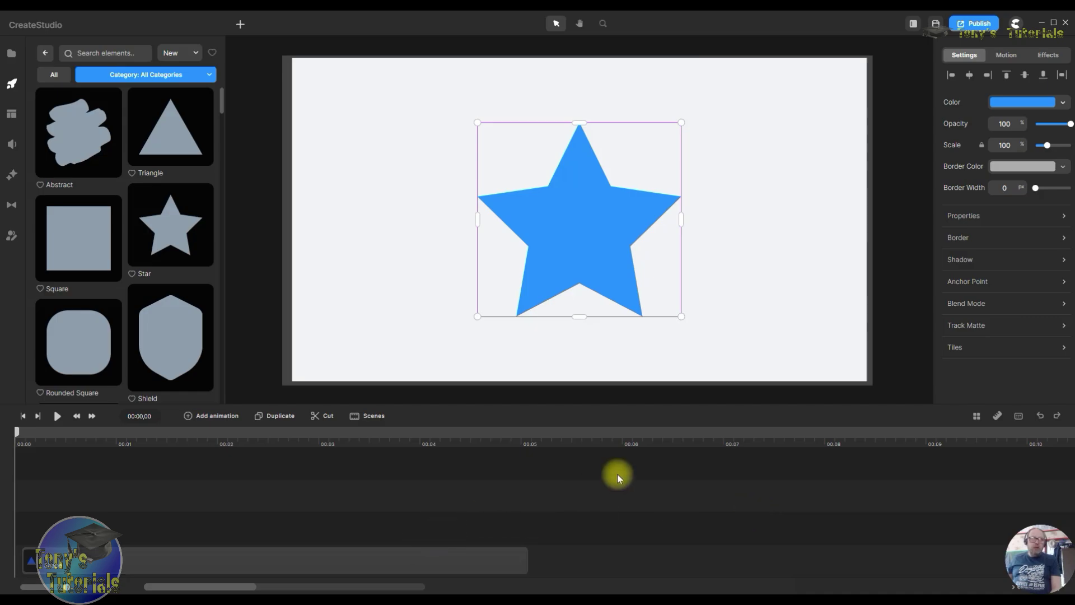
scroll(733, 499, "down", 2)
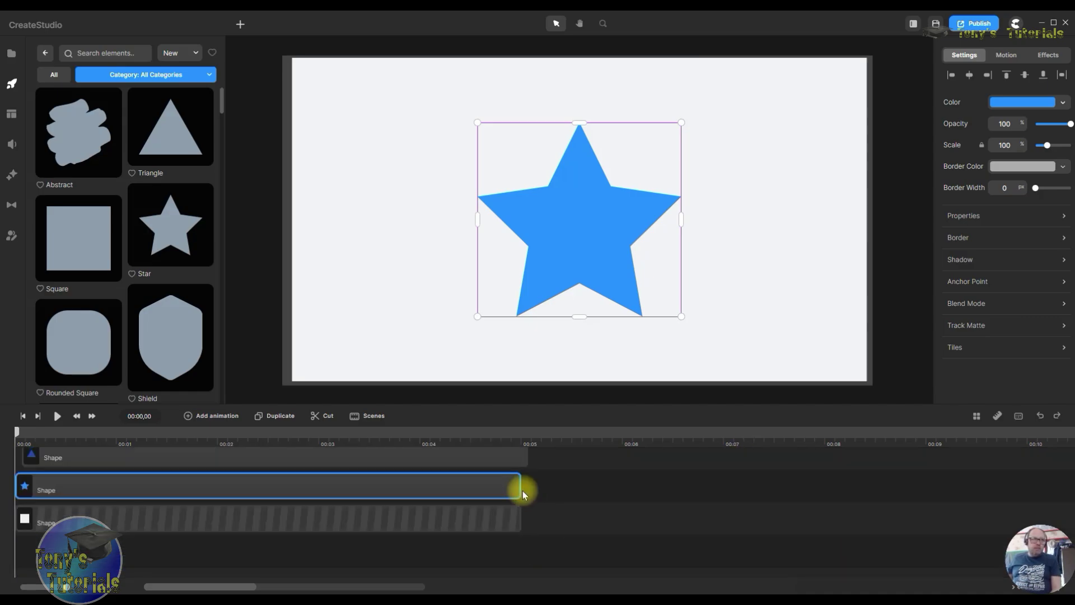
left_click(468, 456)
mouse_move(452, 488)
left_mouse_down()
mouse_move(446, 512)
mouse_move(460, 499)
left_mouse_up()
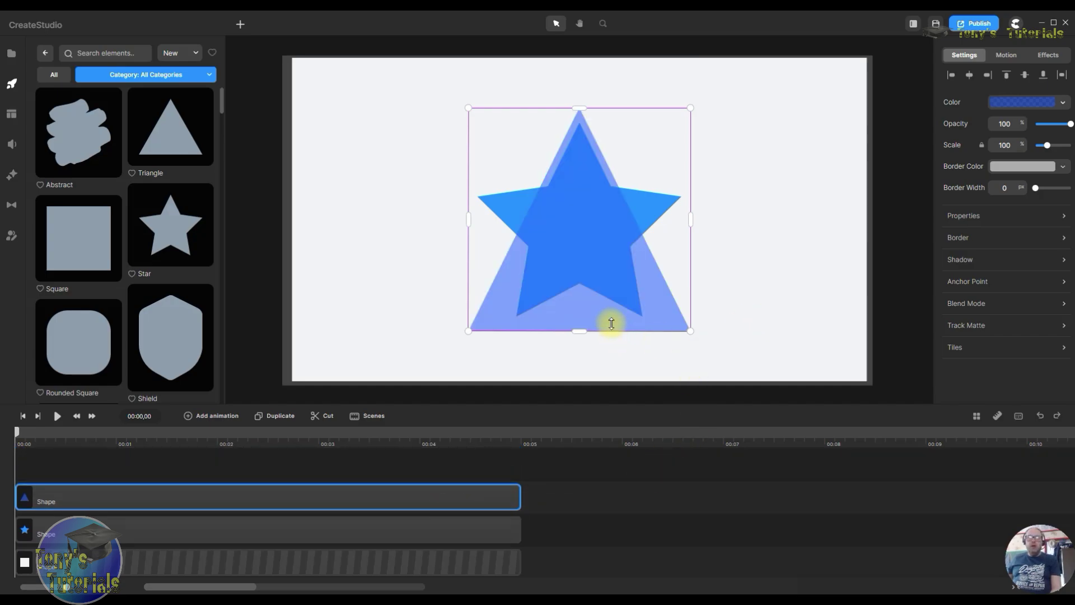
Step: Move the triangle up and to the right of the star and restore its fill colour's alpha to full
left_click(214, 533)
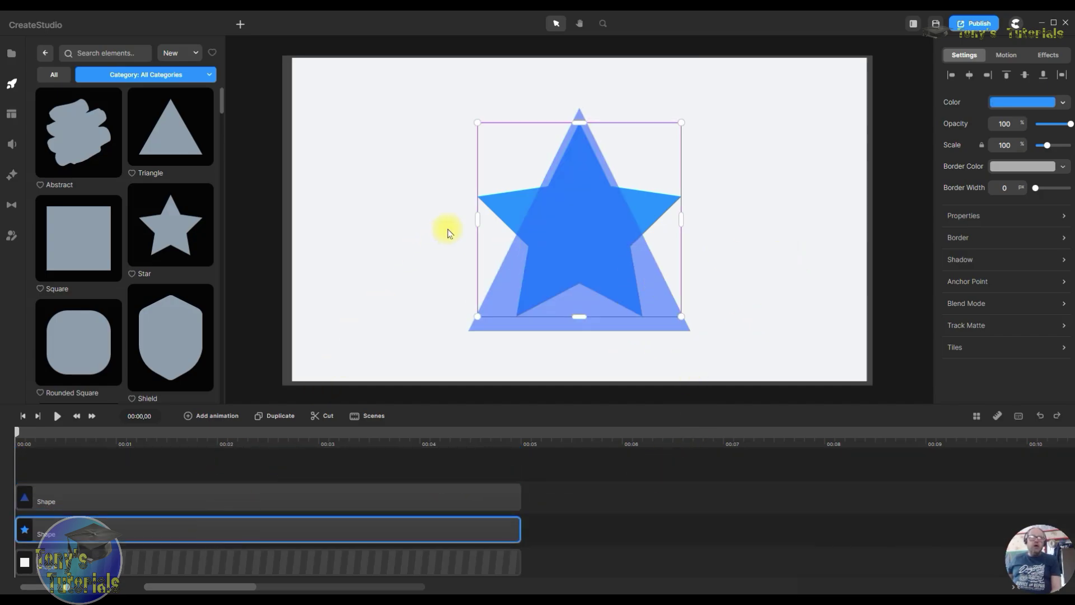
left_click_drag(499, 207, 550, 214)
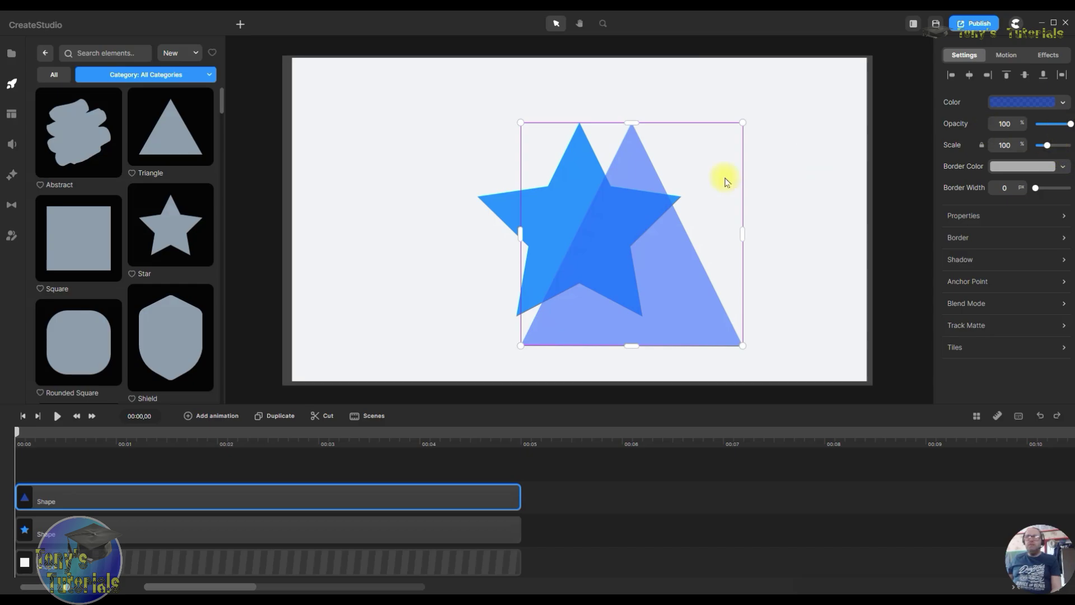
left_click_drag(709, 291, 736, 249)
left_click(1048, 102)
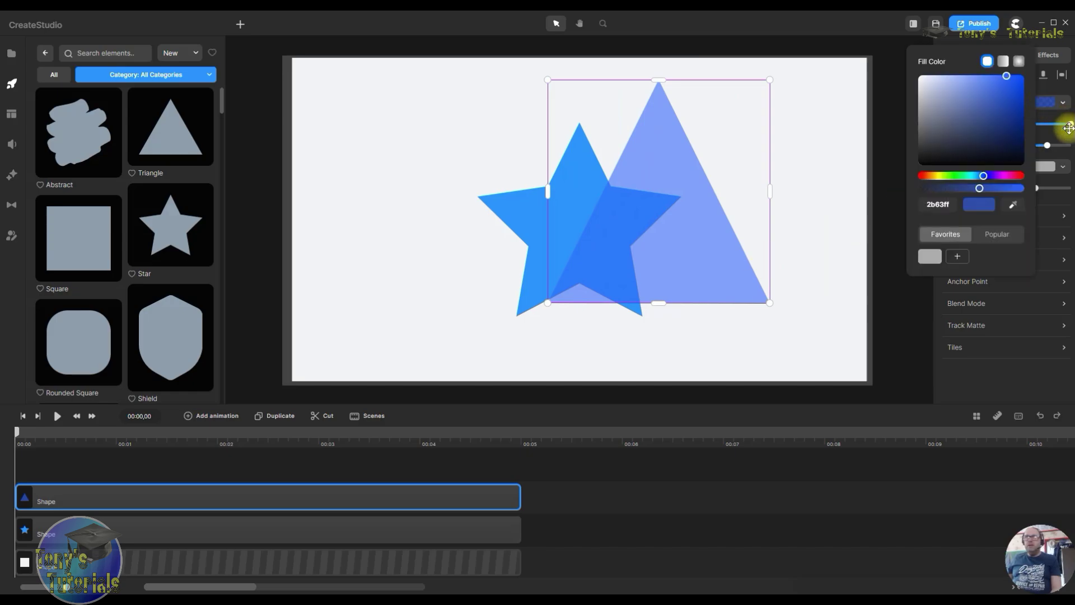
left_click_drag(979, 191, 1024, 197)
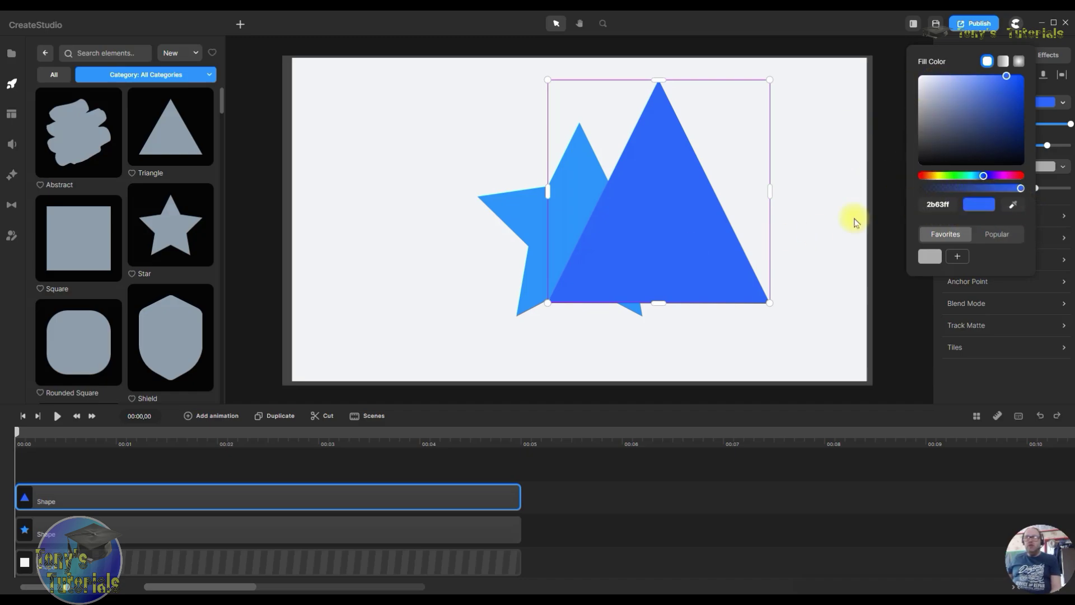
Step: Set the triangle's overall opacity to 62% and move it back over the star
left_click(806, 227)
left_click(674, 256)
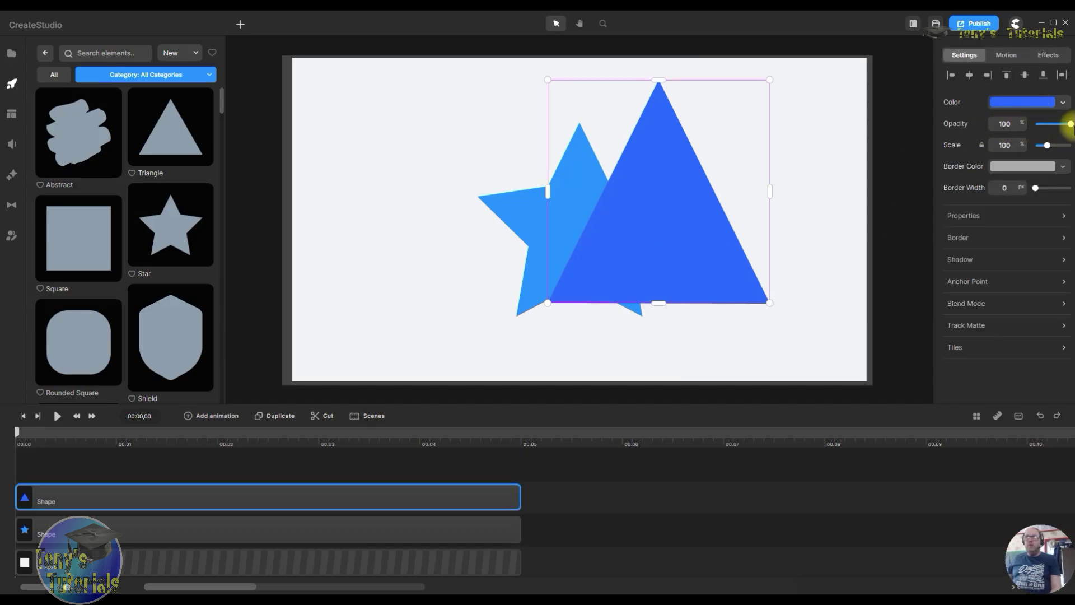
left_click_drag(1069, 125, 1058, 125)
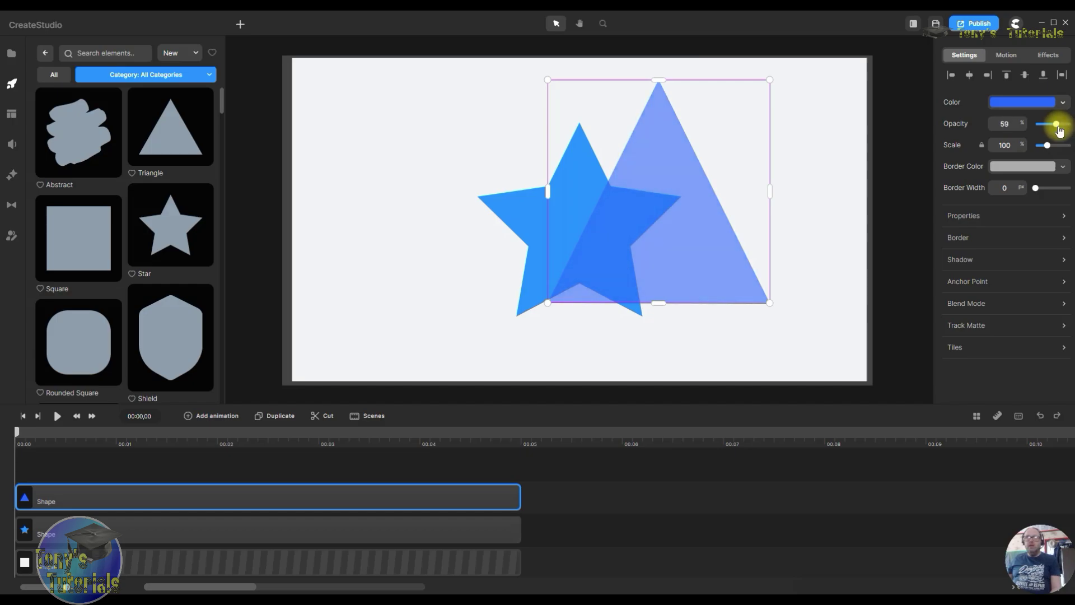
left_click_drag(710, 278, 635, 296)
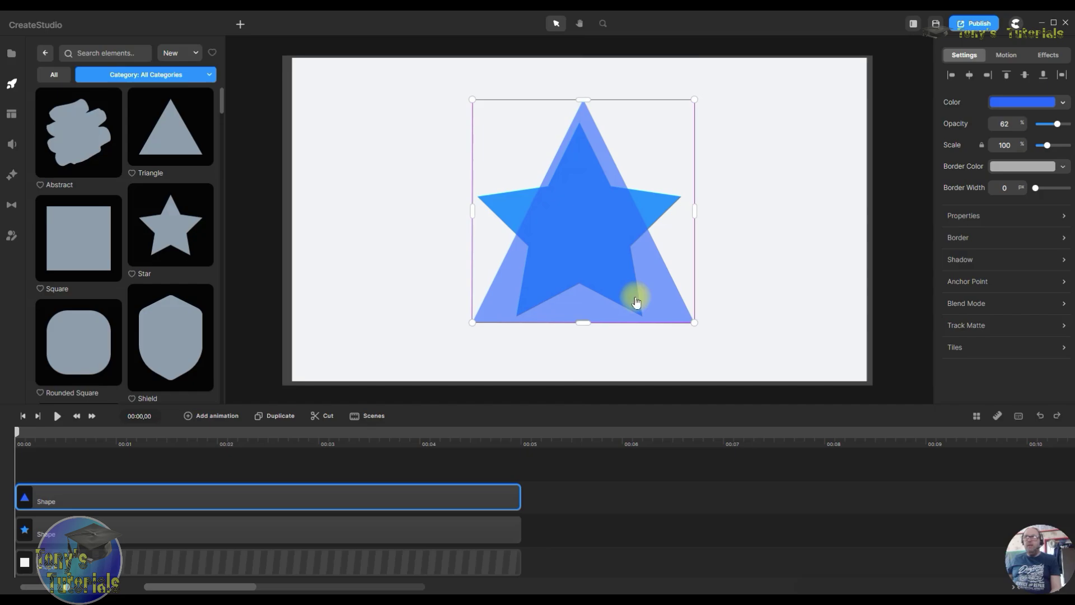
Step: Give the triangle a red e02121 border 89 px wide and nudge the shape slightly down and right
left_click(1021, 168)
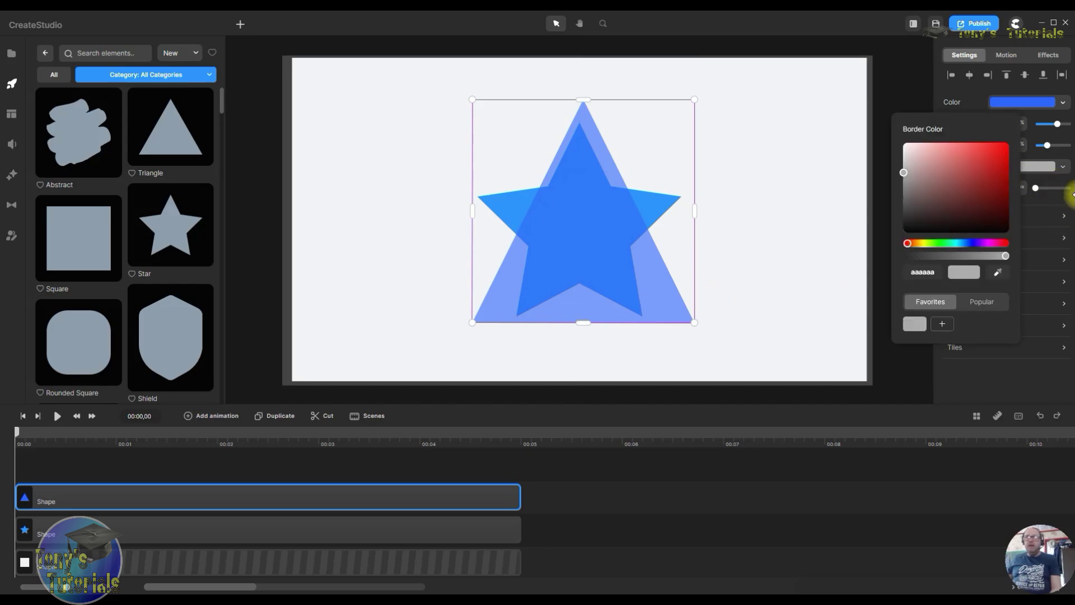
left_click(993, 153)
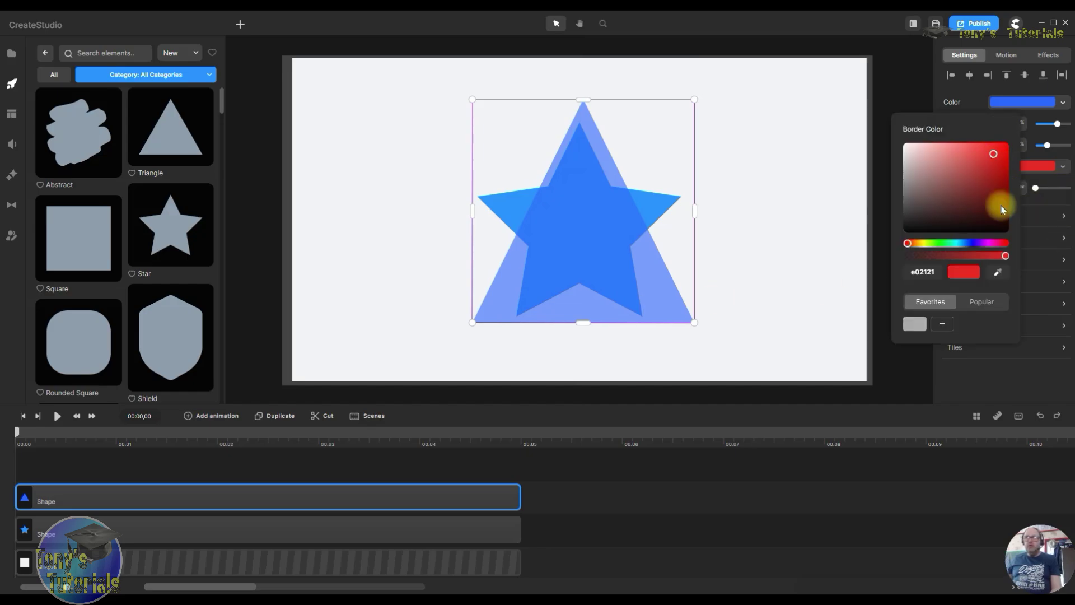
left_click(832, 218)
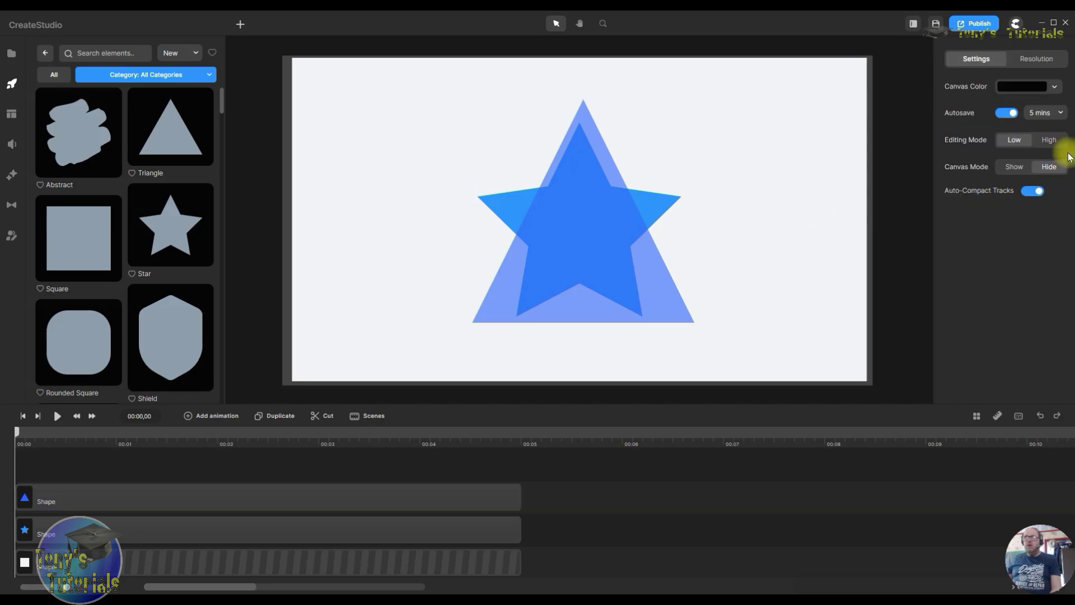
left_click(598, 248)
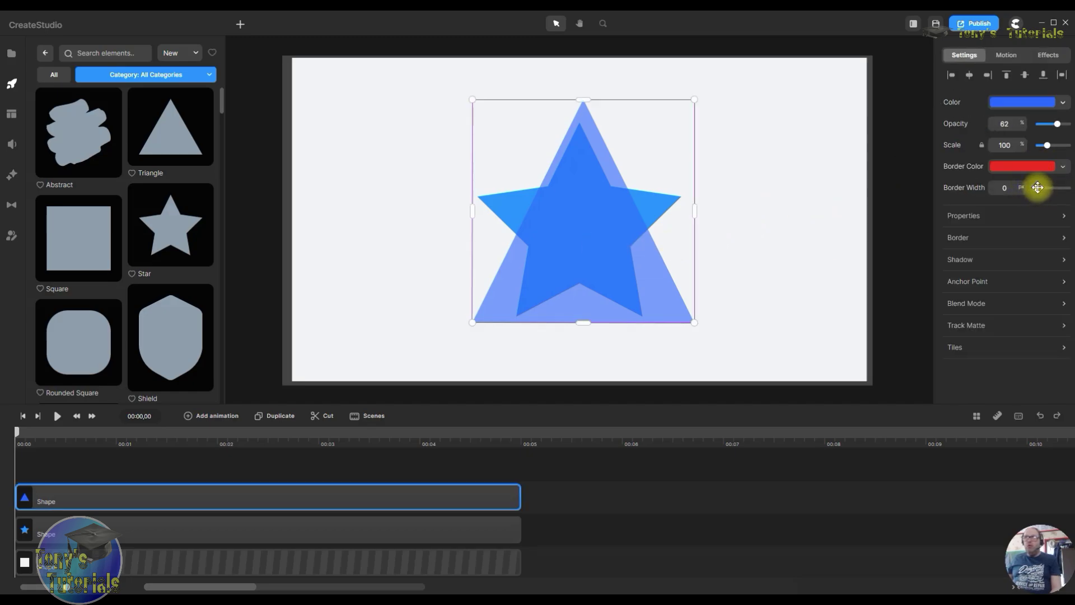
left_click_drag(1038, 187, 1070, 188)
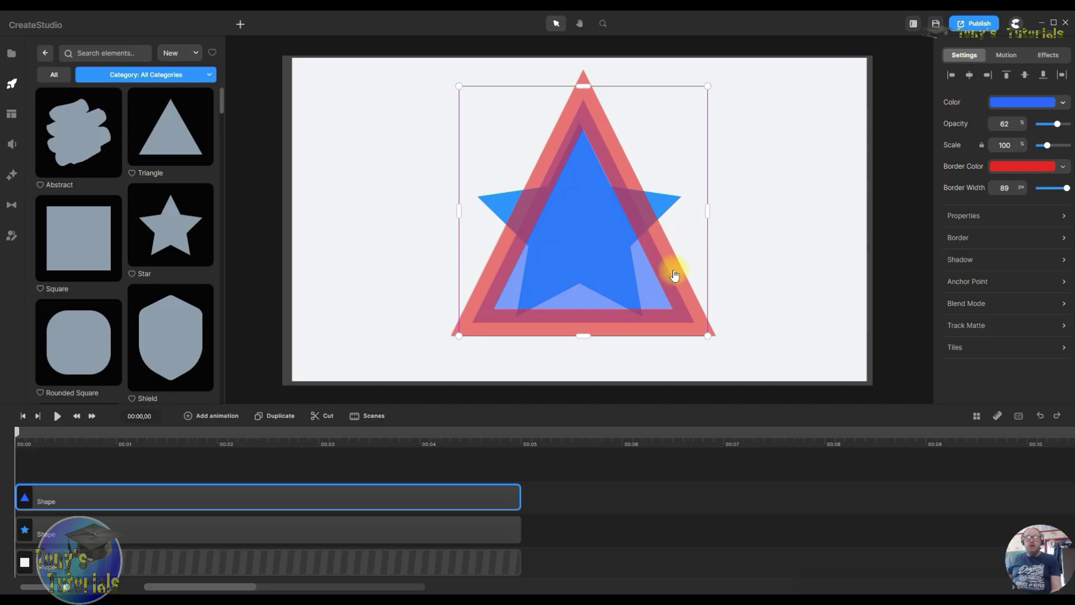
left_click_drag(669, 278, 694, 276)
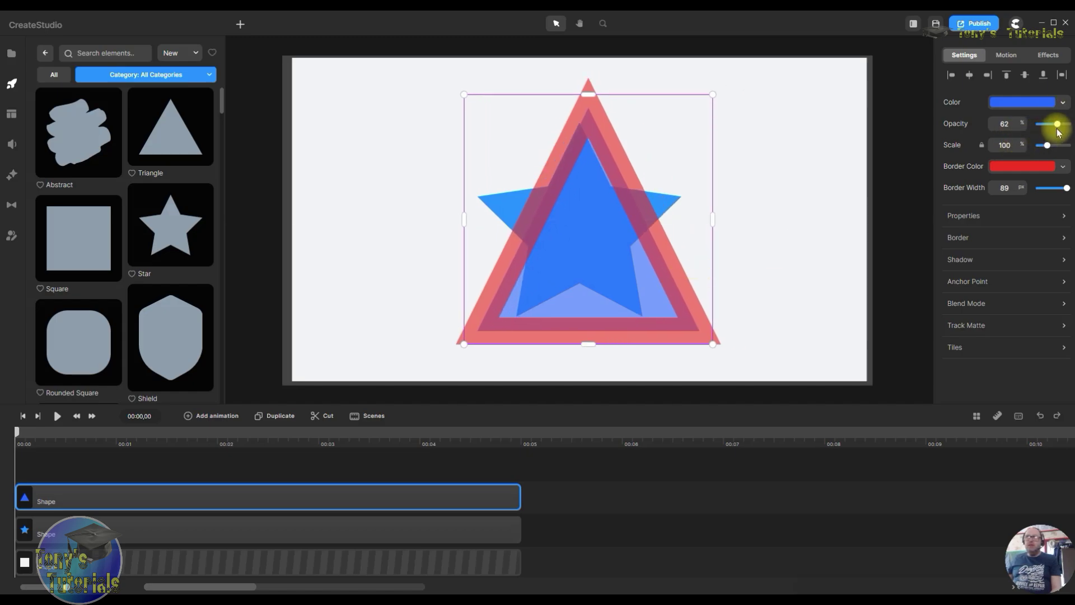
Step: Raise the triangle's opacity to 97% and lower its red border colour's alpha to about half
mouse_move(1060, 126)
left_mouse_down()
mouse_move(1042, 123)
mouse_move(1070, 123)
left_mouse_up()
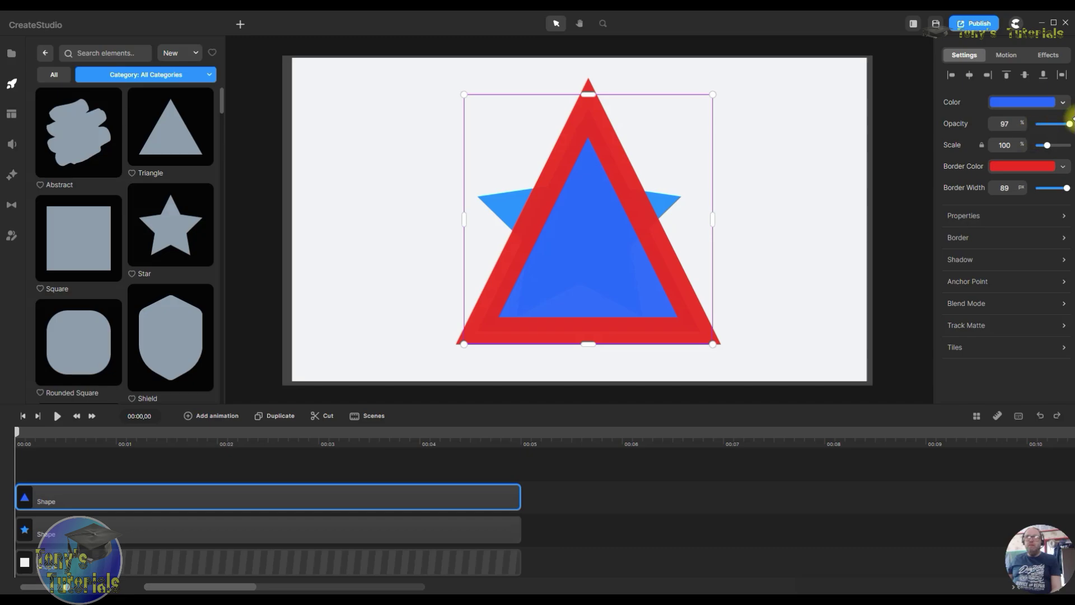
left_click(1028, 166)
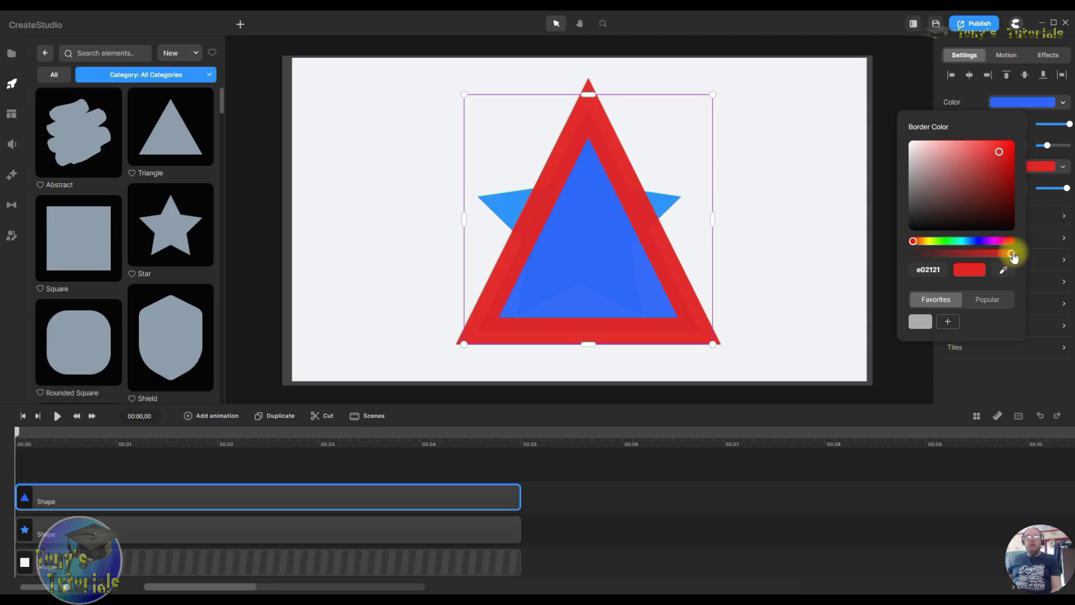
left_click_drag(1010, 255, 958, 255)
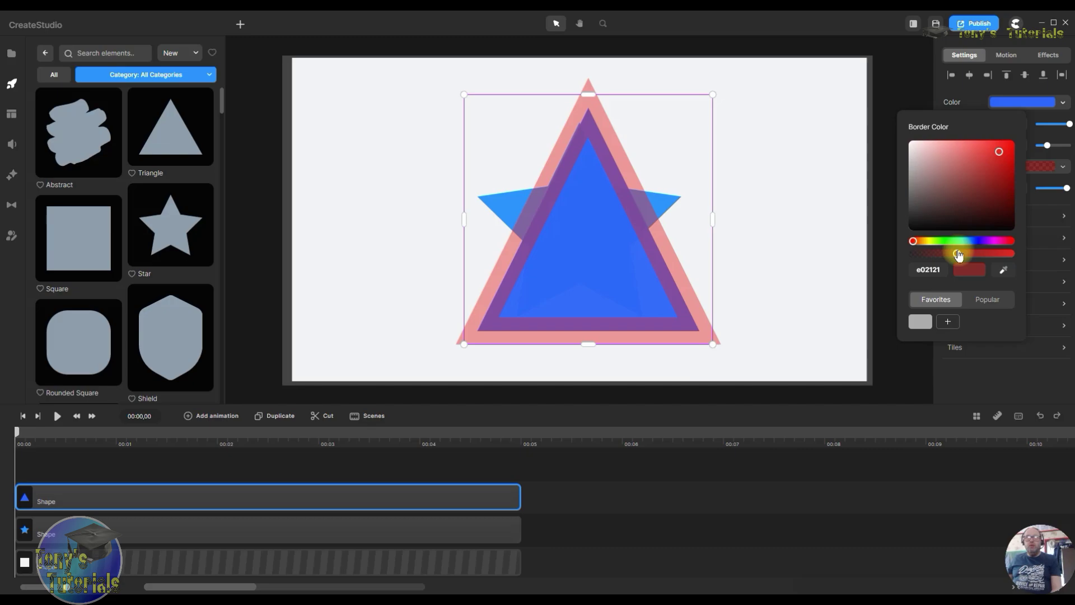
Step: Move the triangle right so the star's left side is uncovered, and raise its opacity to 100%
left_click_drag(585, 240, 643, 239)
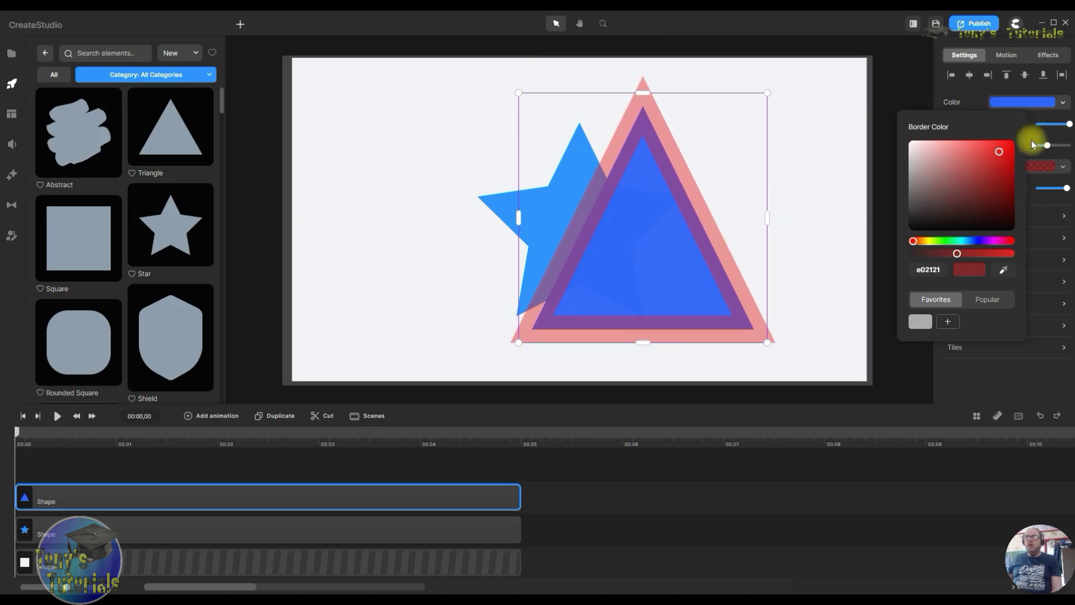
left_click(855, 128)
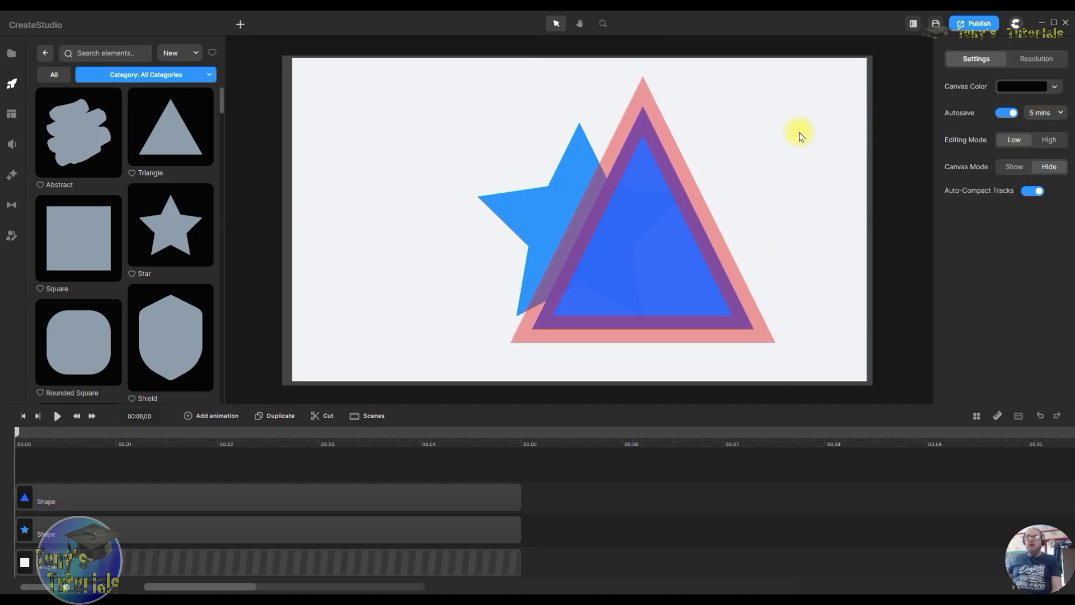
left_click(615, 282)
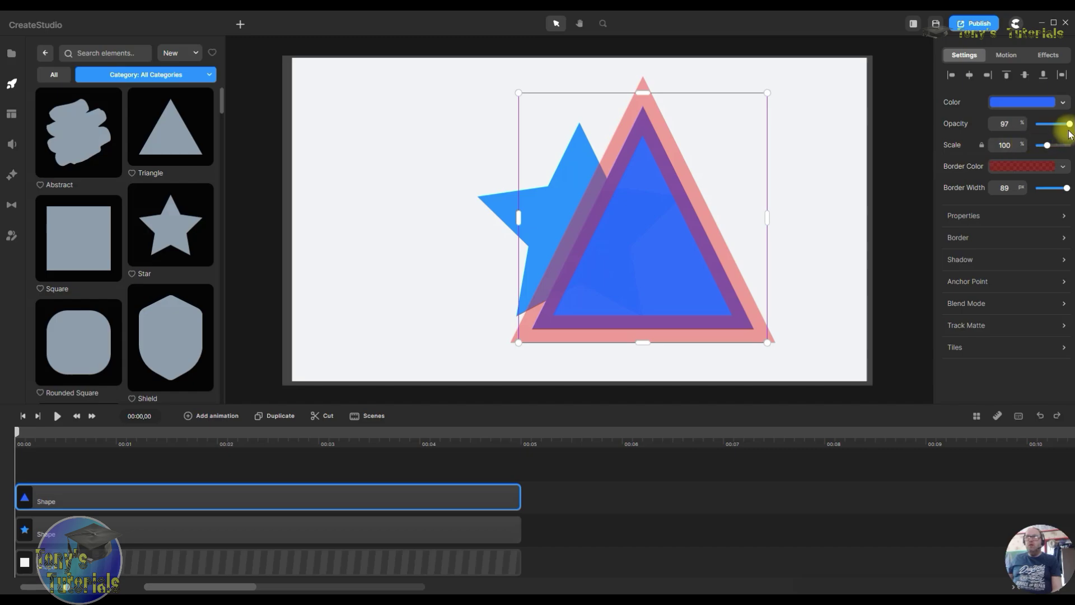
mouse_move(1069, 125)
left_mouse_down()
mouse_move(1056, 124)
mouse_move(1071, 124)
left_mouse_up()
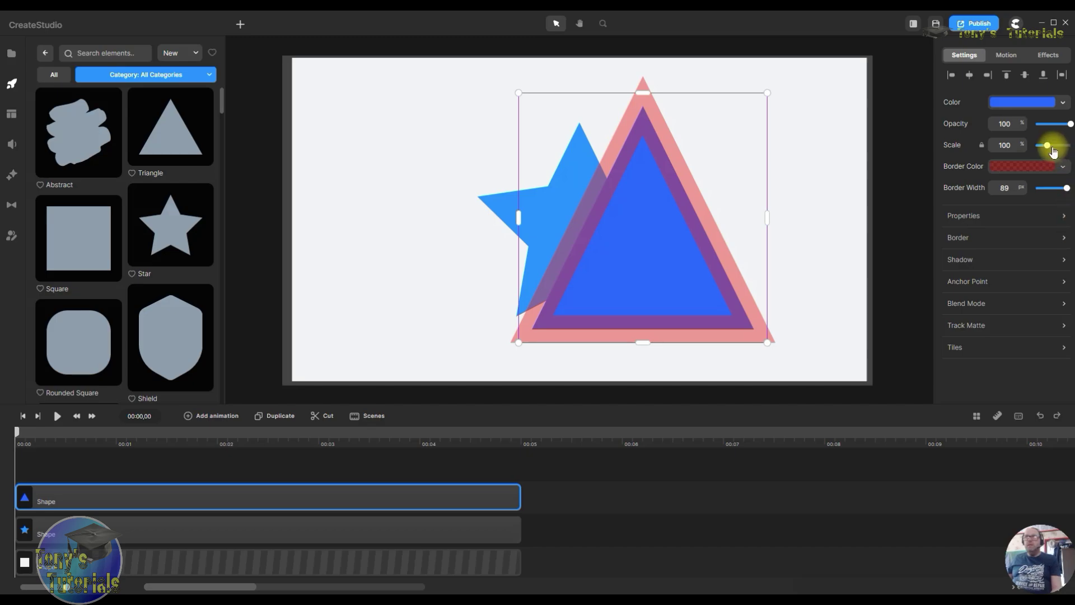
Step: Restore the triangle's red border colour to full alpha and move the triangle over the star's left side
left_click(1036, 166)
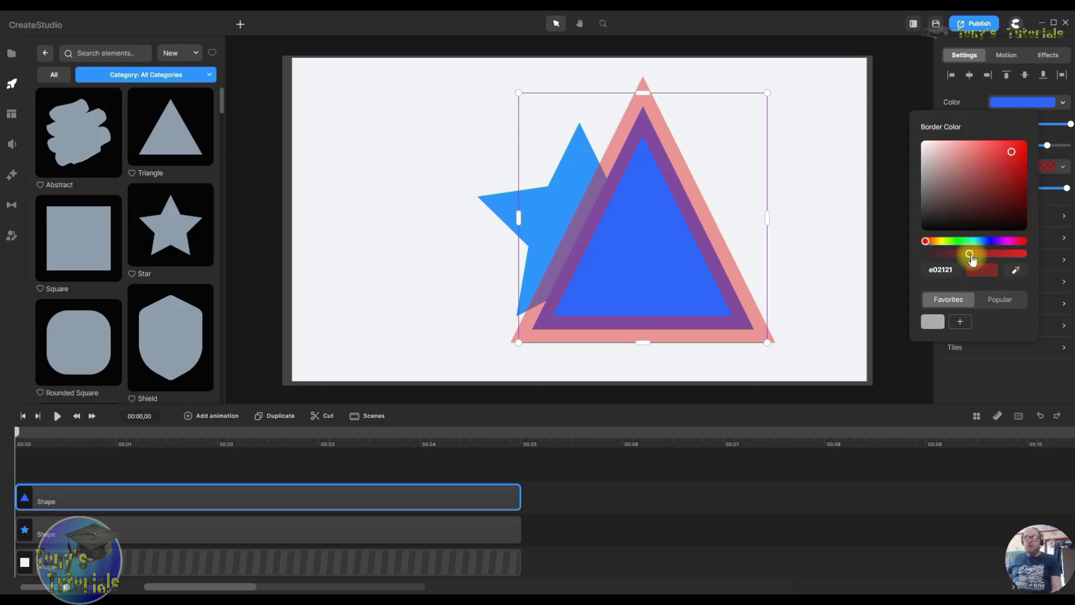
left_click_drag(970, 258, 1033, 258)
left_click_drag(689, 276, 535, 256)
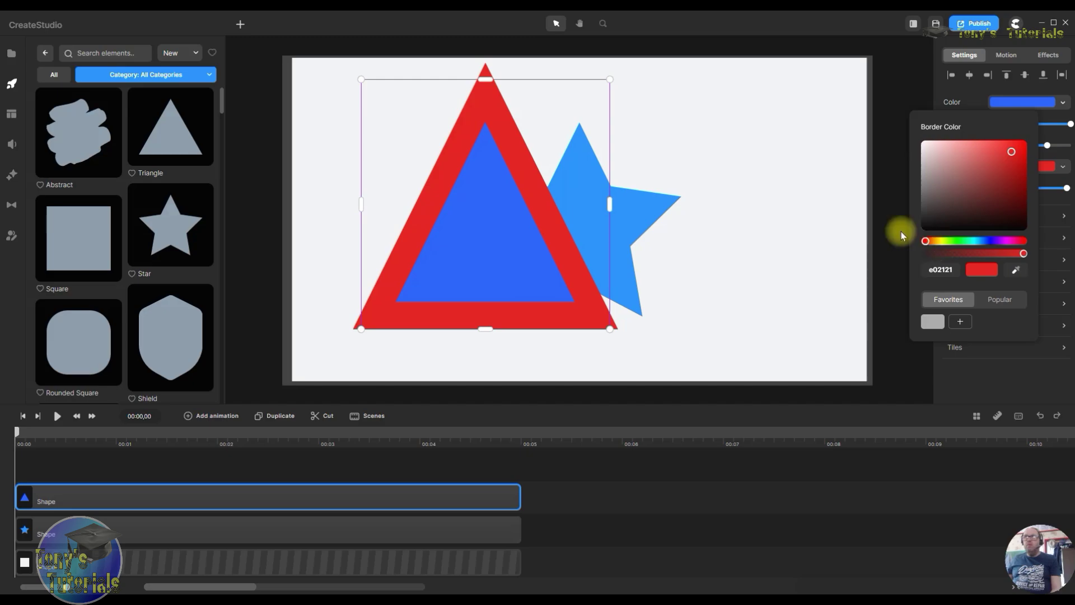
left_click(734, 206)
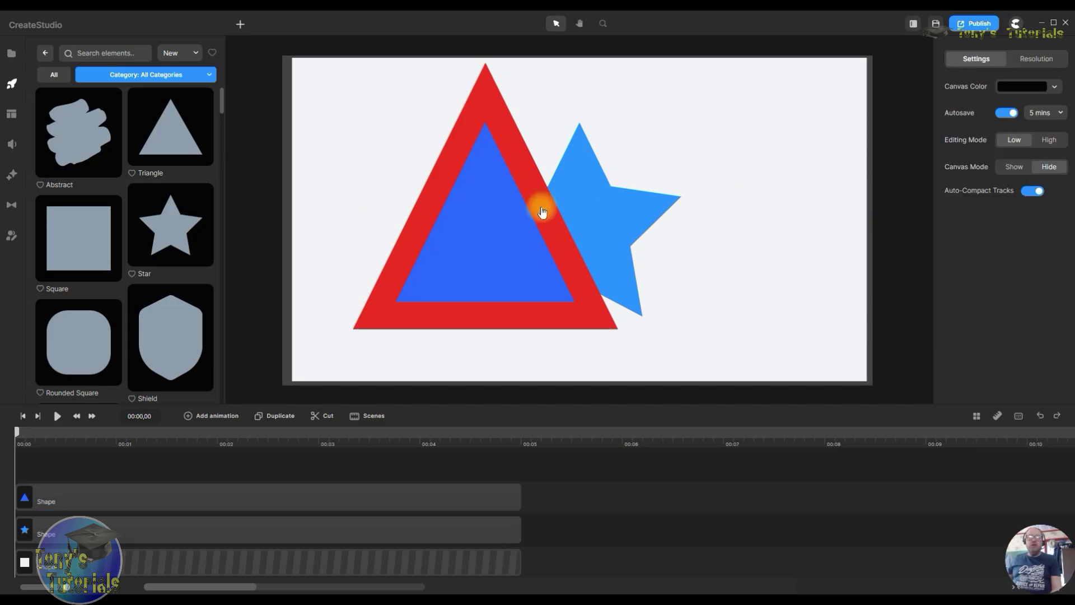
Step: Reduce the triangle's border width to 0 px and change its border colour to near-black
left_click(485, 245)
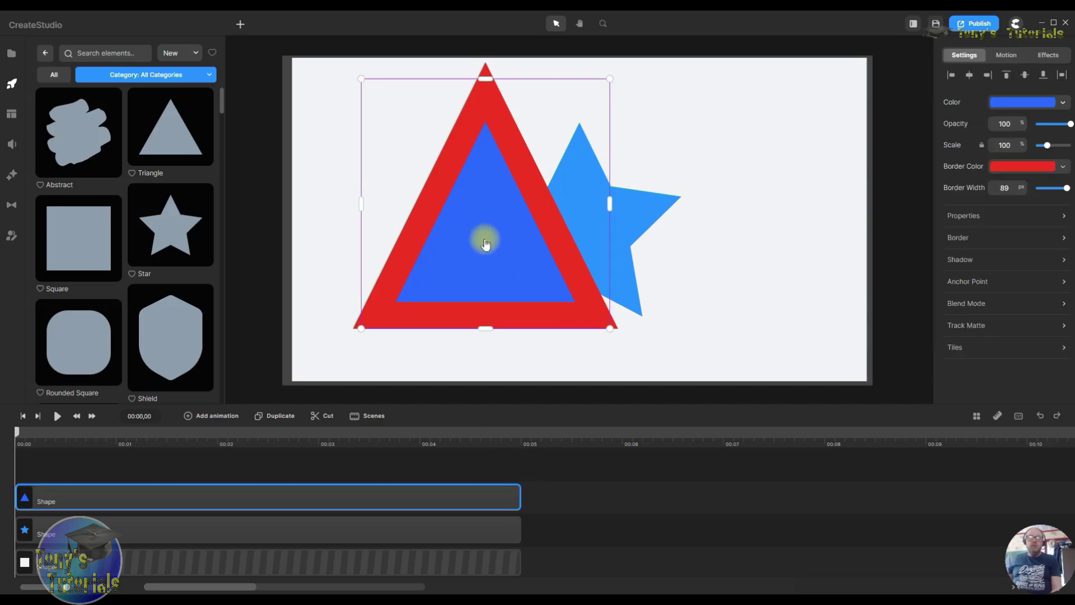
left_click(1042, 168)
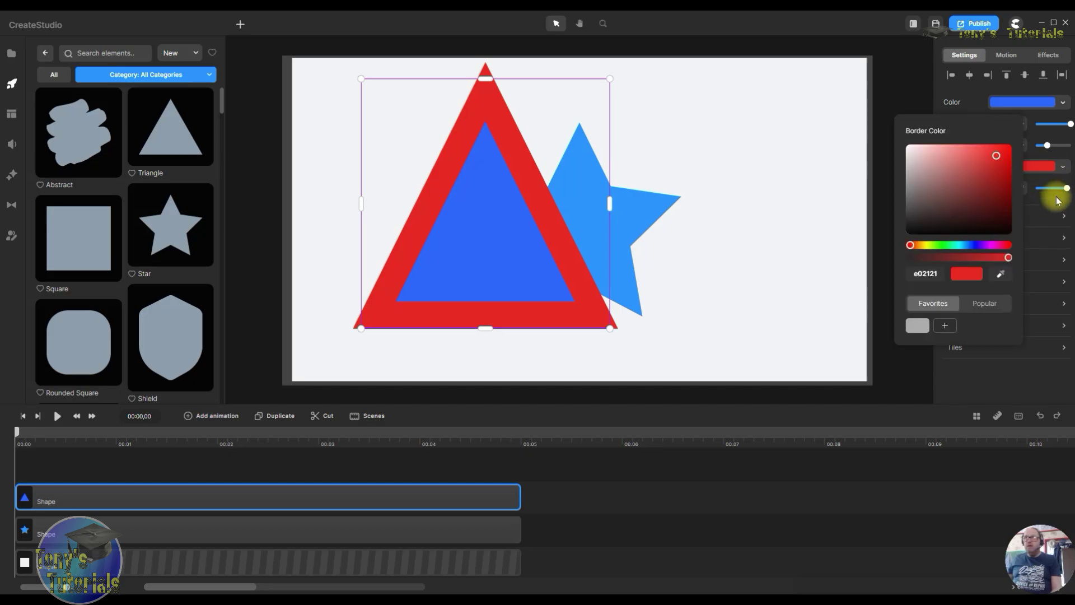
left_click_drag(1066, 188, 1036, 188)
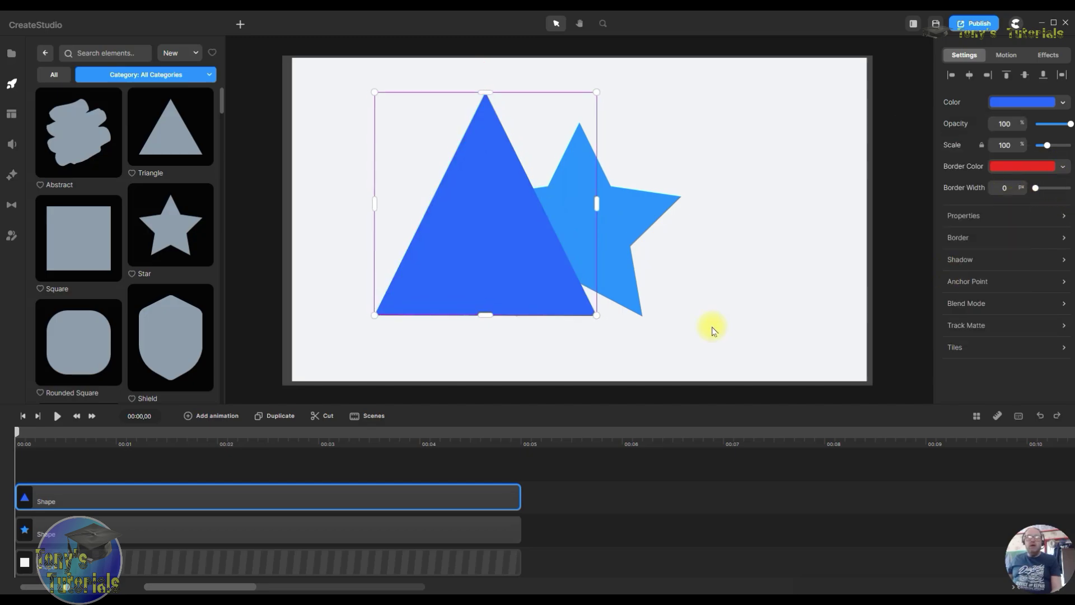
left_click(1002, 167)
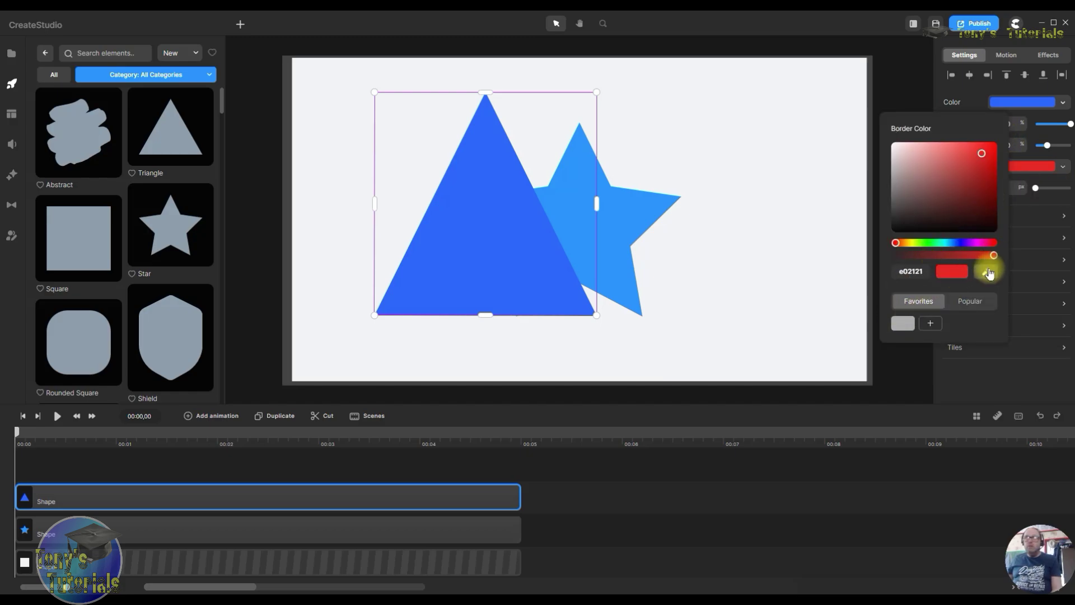
left_click(980, 229)
left_click(777, 239)
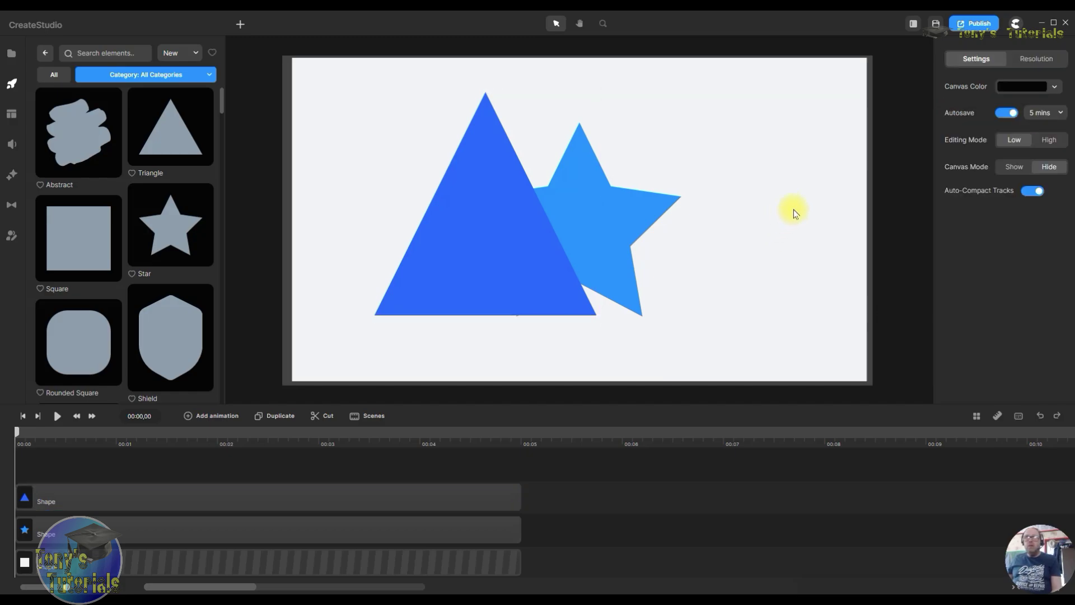
Step: Reposition the triangle at about x -291, y -109 px with its detailed position and rotation properties open
left_click_drag(529, 239, 551, 170)
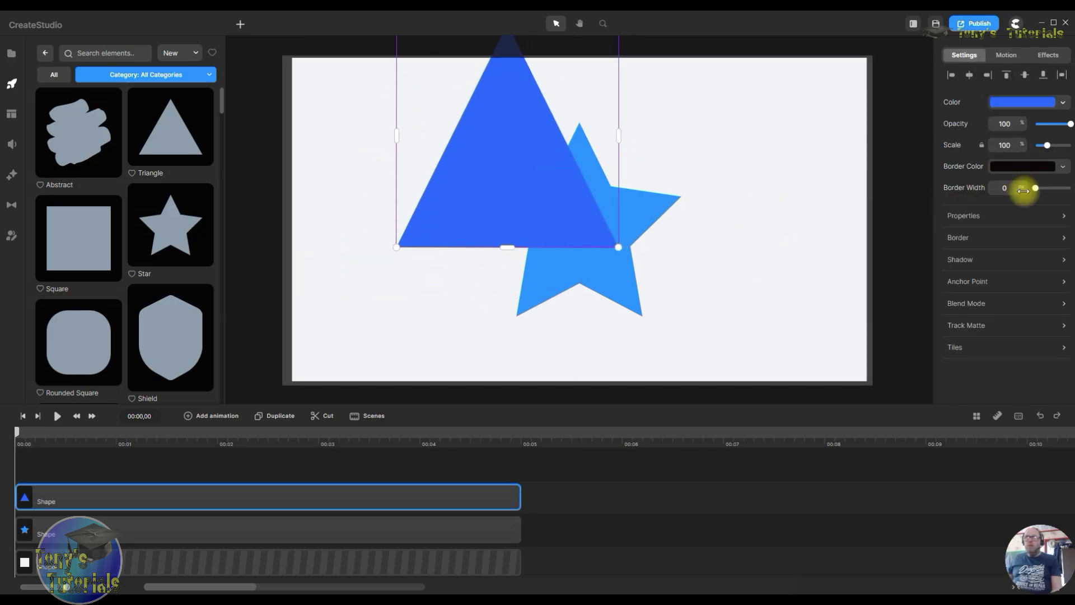
left_click(986, 216)
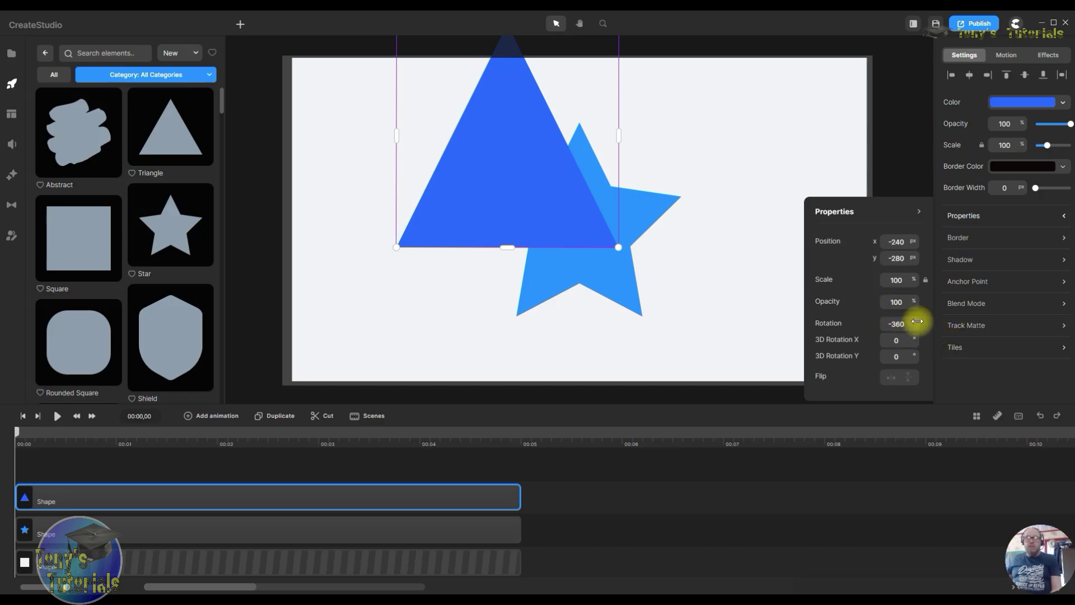
left_click_drag(552, 203, 531, 259)
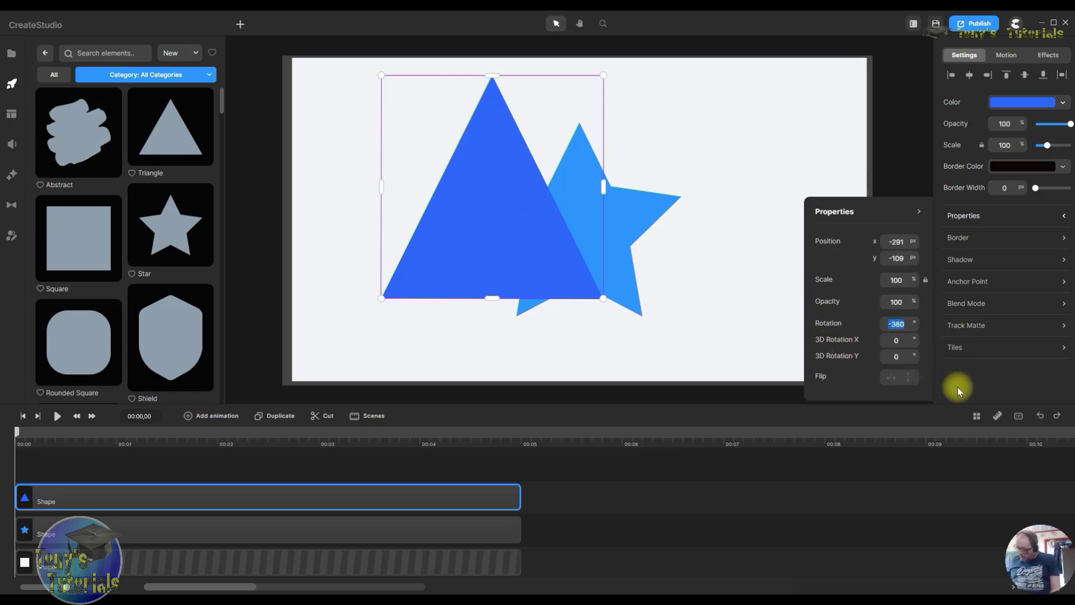
Step: Try a 90° rotation on the triangle and set its rotation back to 0°
type("90")
key("Return")
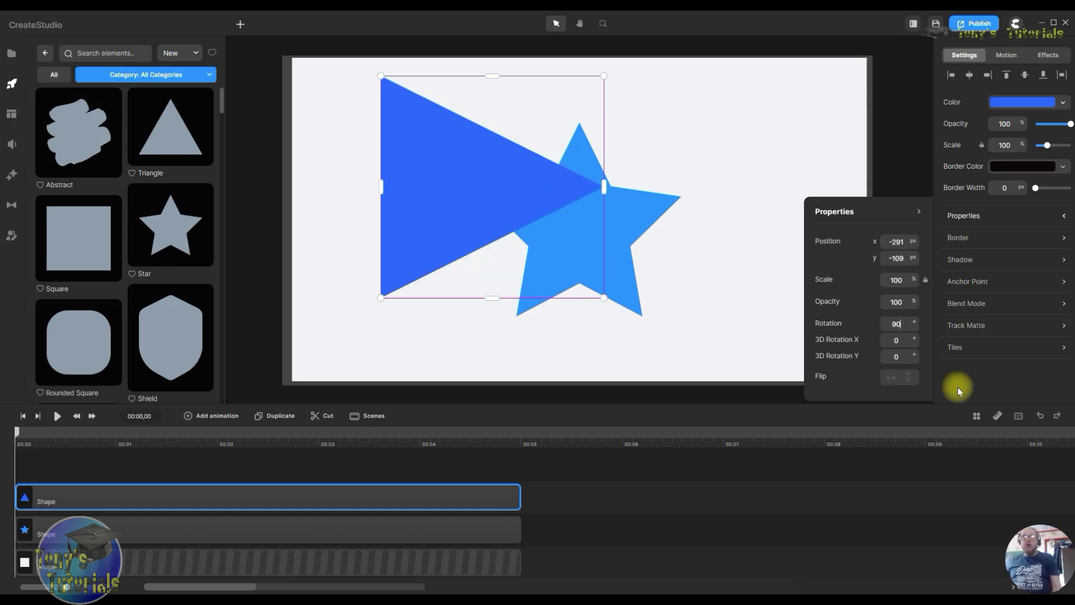
double_click(903, 321)
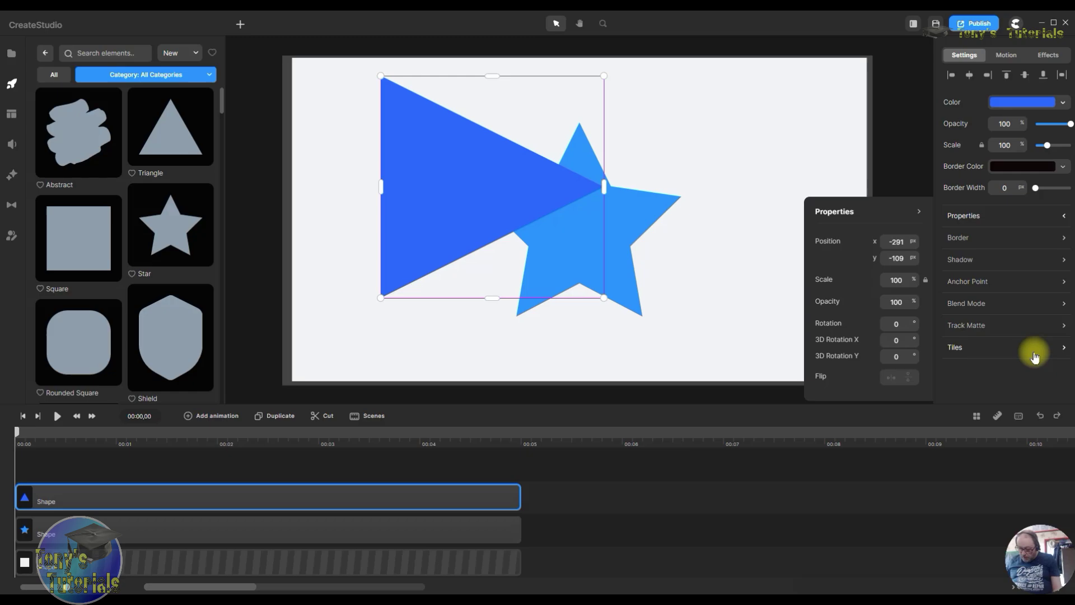
key("Return")
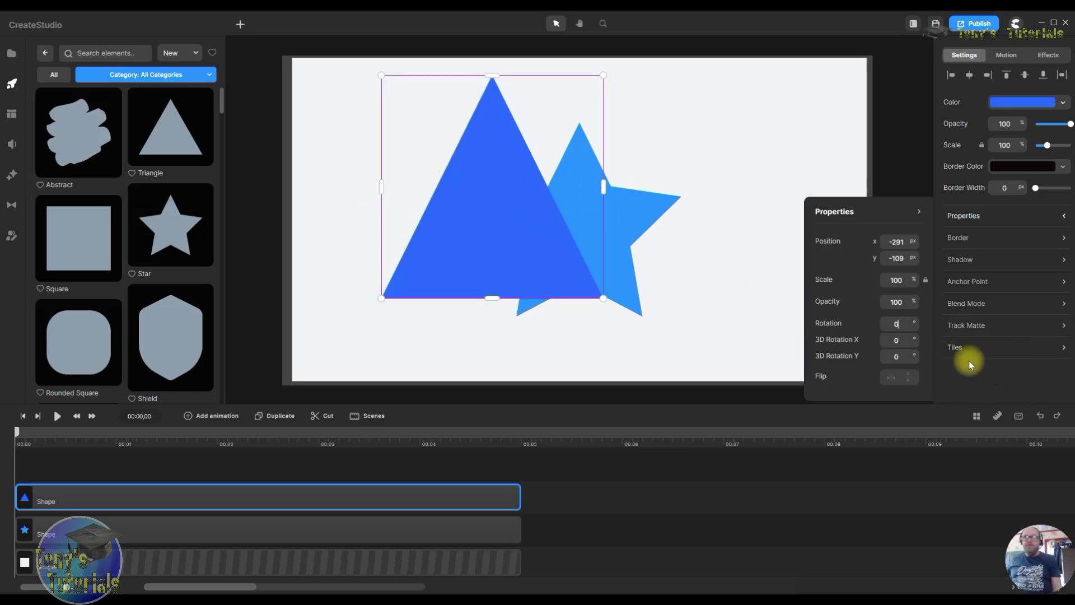
Step: Set the triangle's 3D rotation X and 3D rotation Y to 45° each
left_click(903, 341)
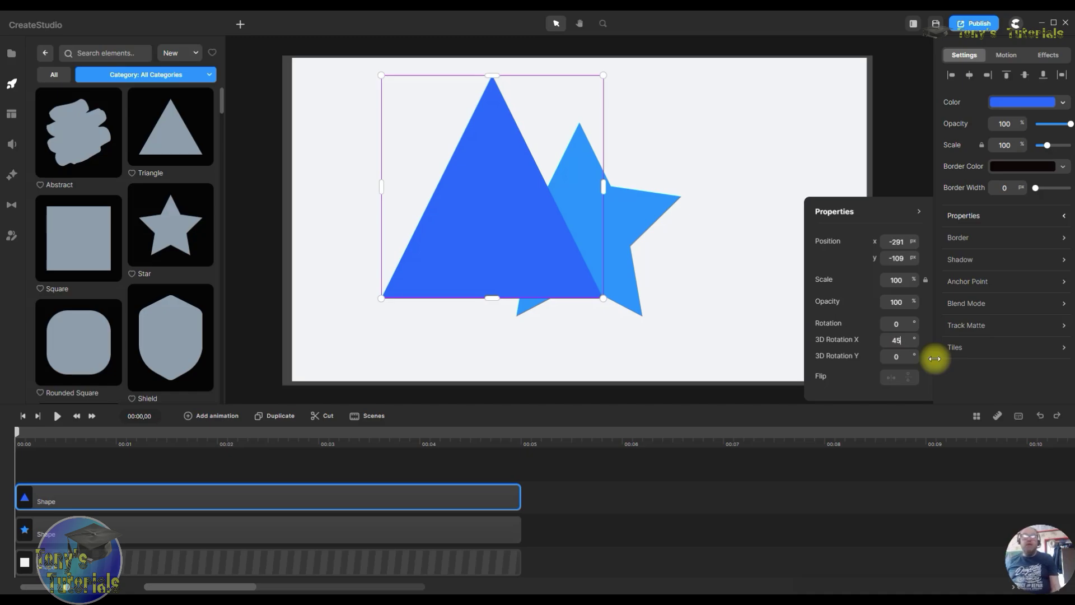
key("Return")
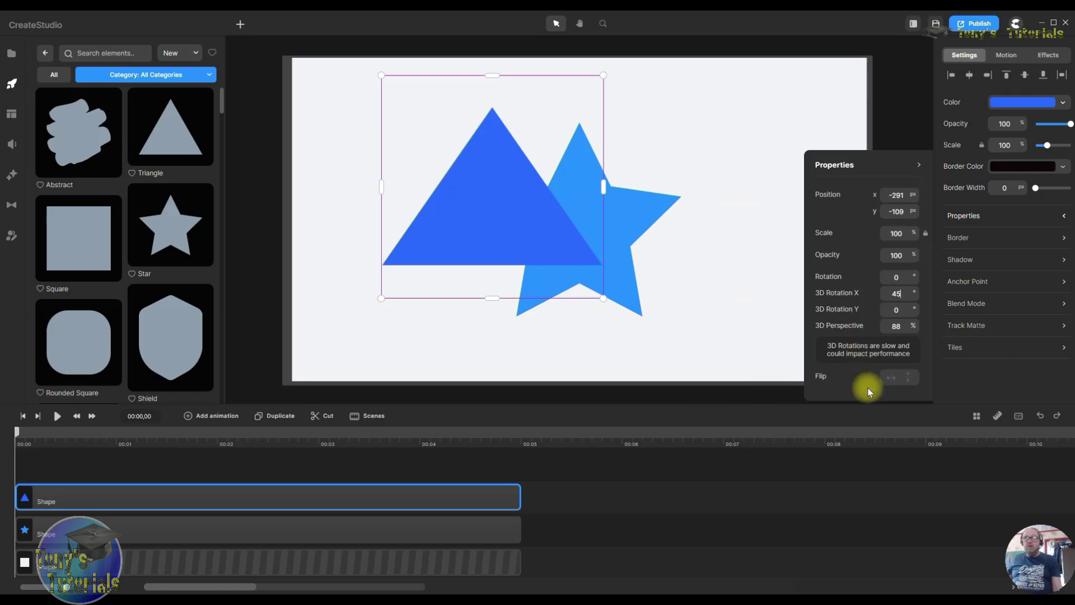
left_click(896, 309)
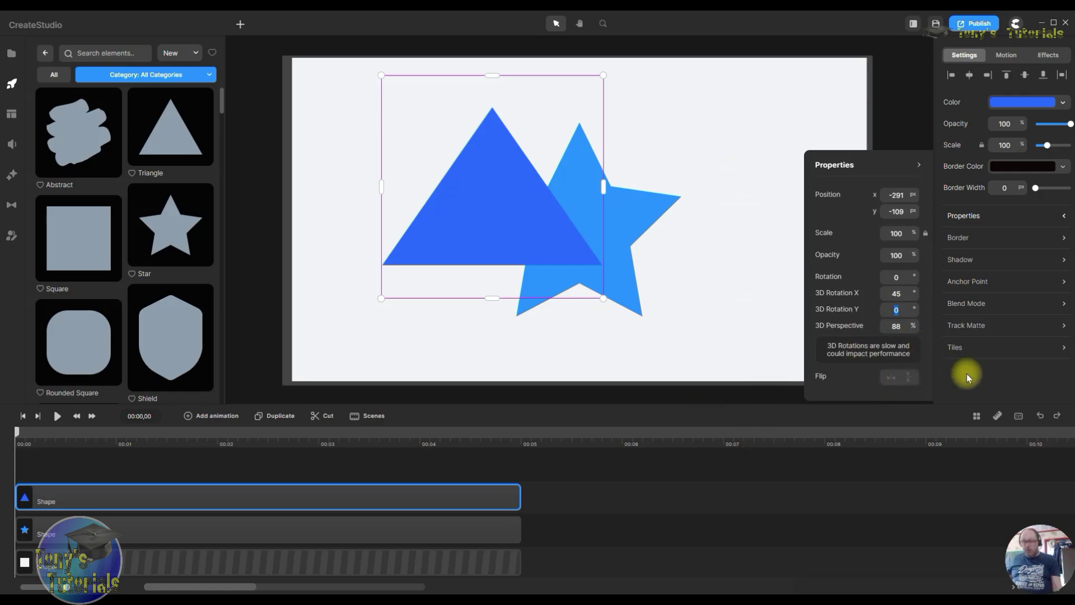
type("45")
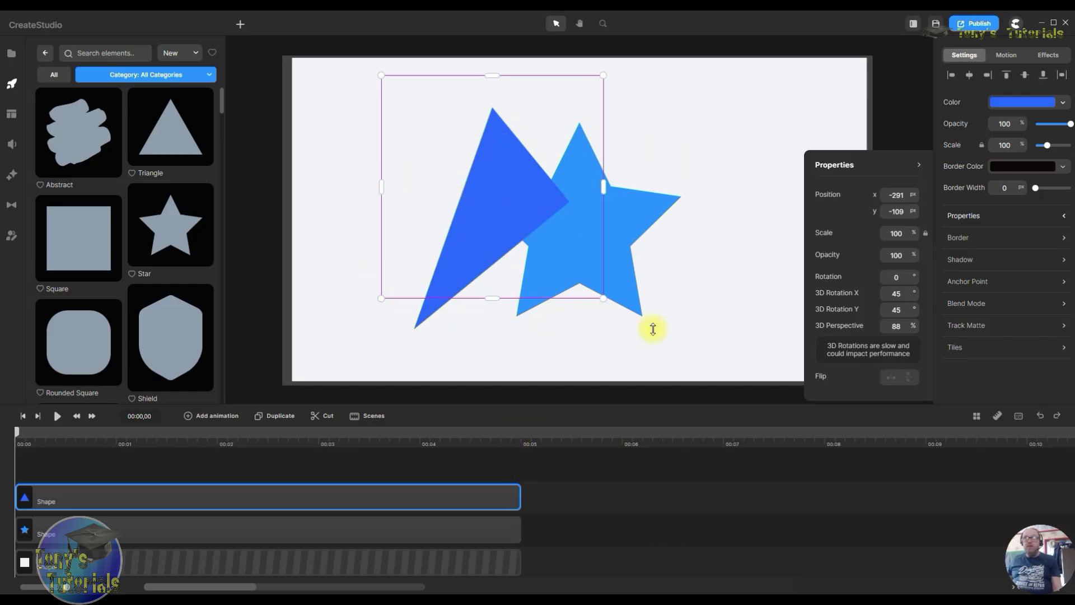
Step: Reset the triangle's 3D rotation X to 0° and enter 0 for its 3D rotation Y
double_click(907, 293)
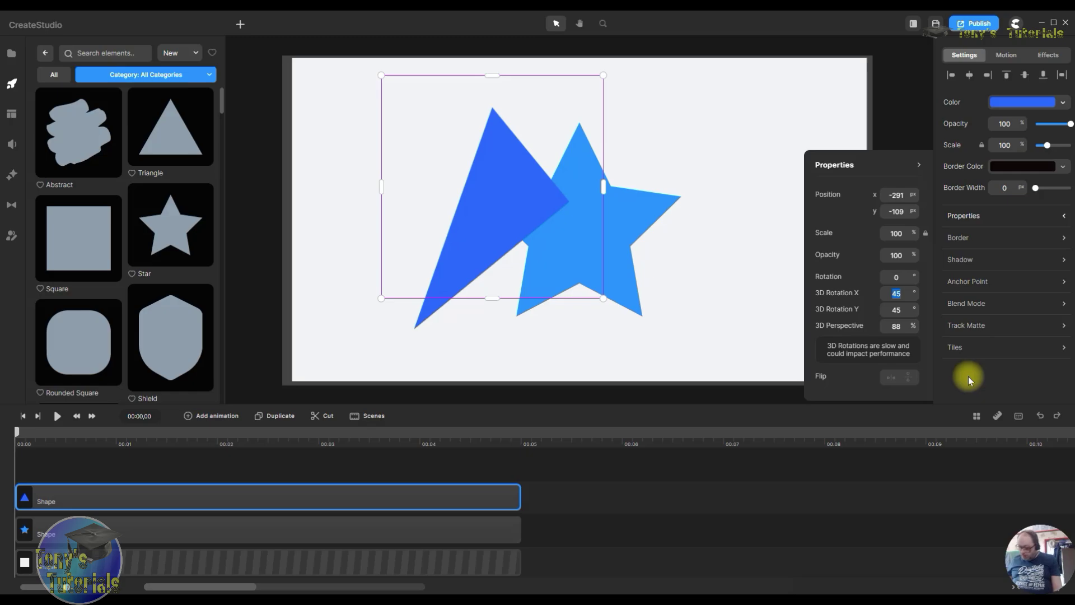
type("0")
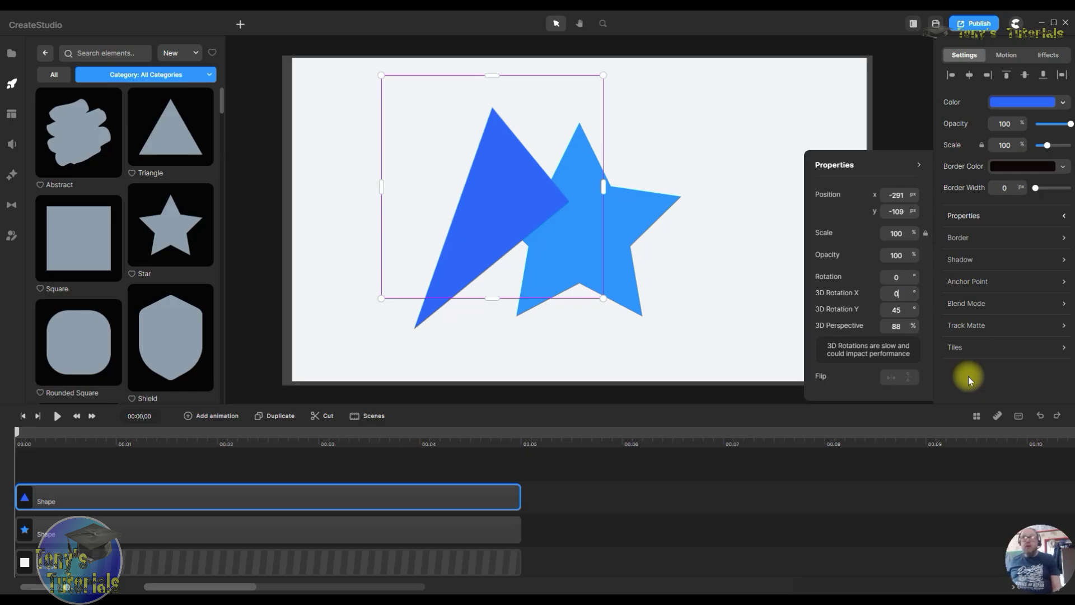
double_click(897, 310)
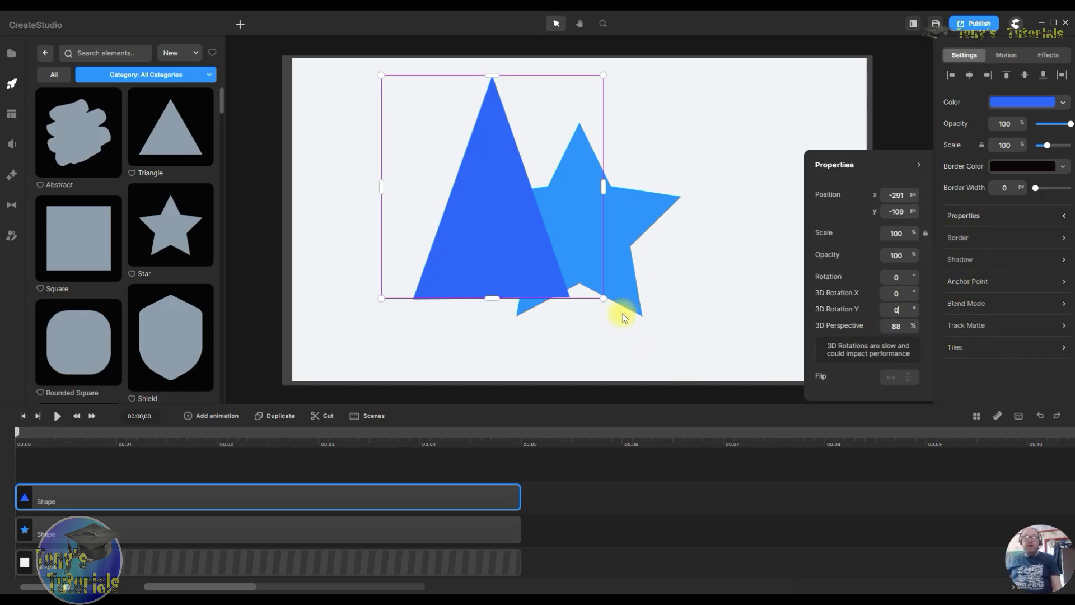
Step: Delete the star shape from the canvas
left_click(631, 212)
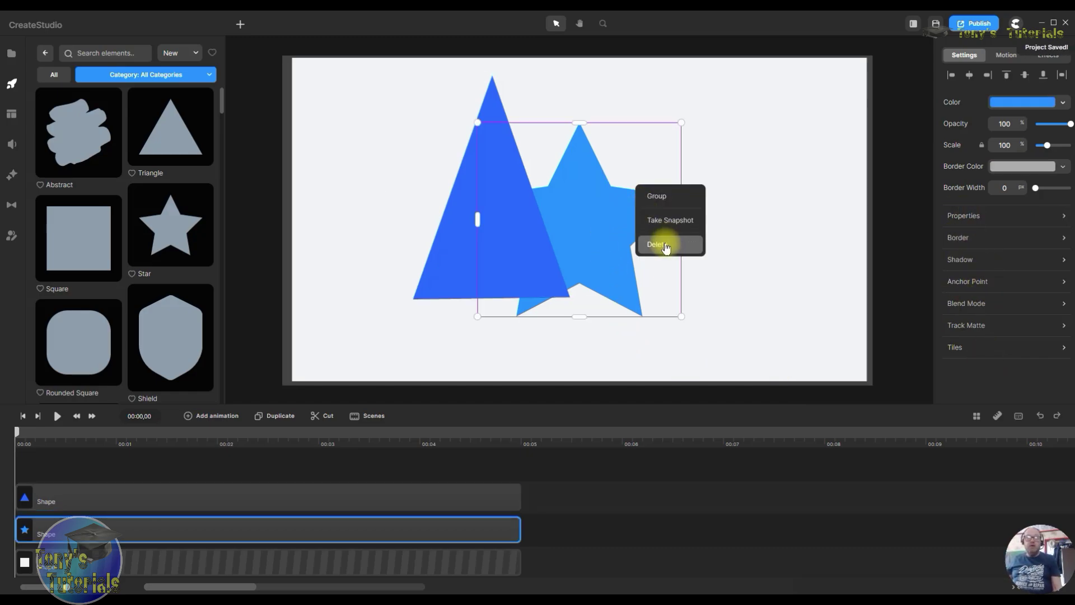
left_click(665, 247)
Step: Set the triangle's 3D perspective to 100%
left_click(465, 230)
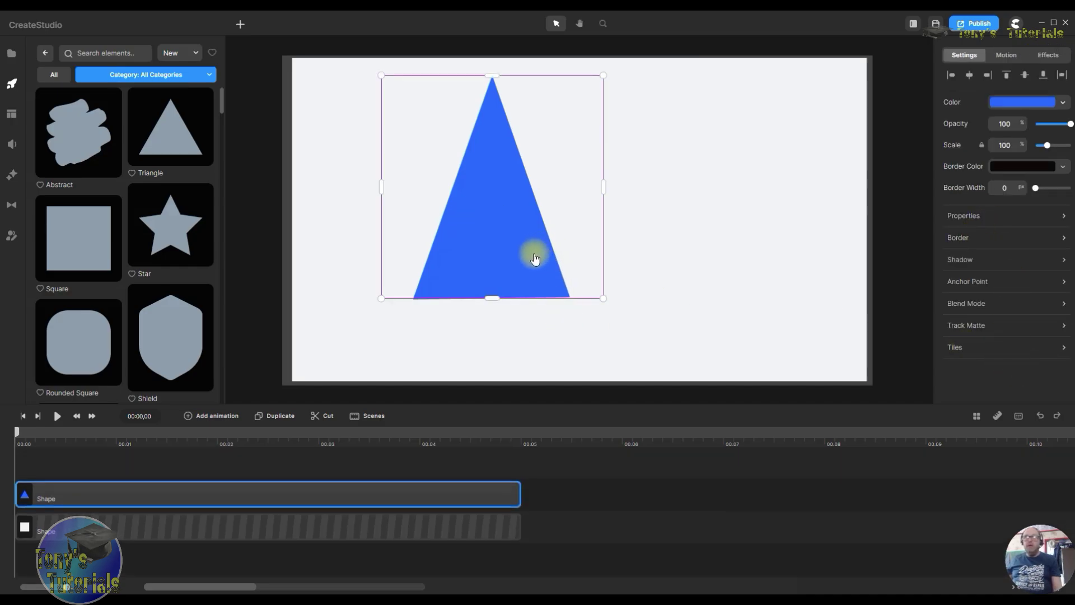
left_click(987, 216)
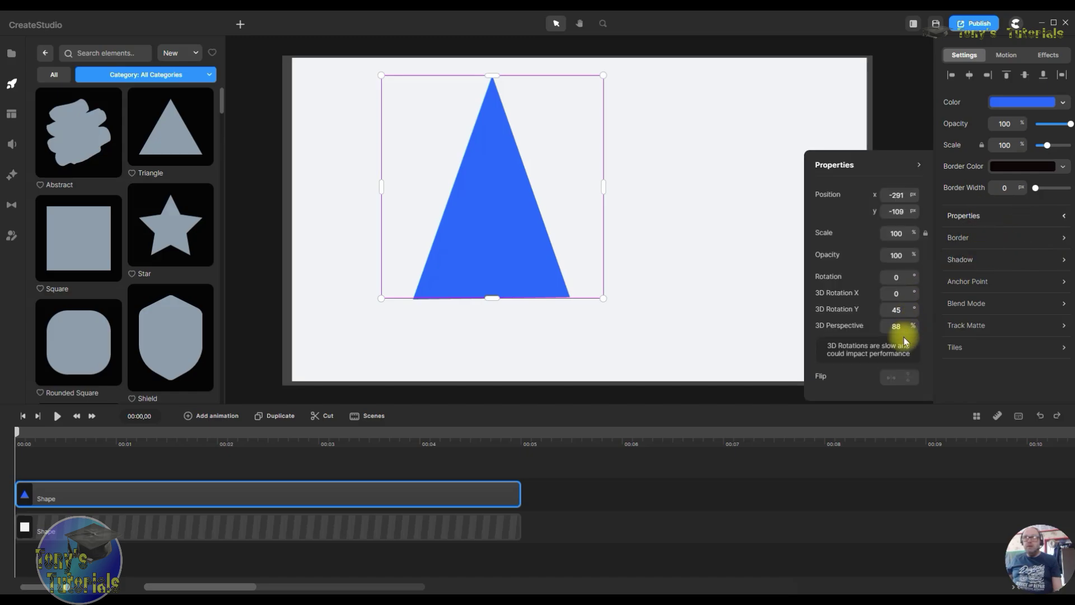
left_click(882, 326)
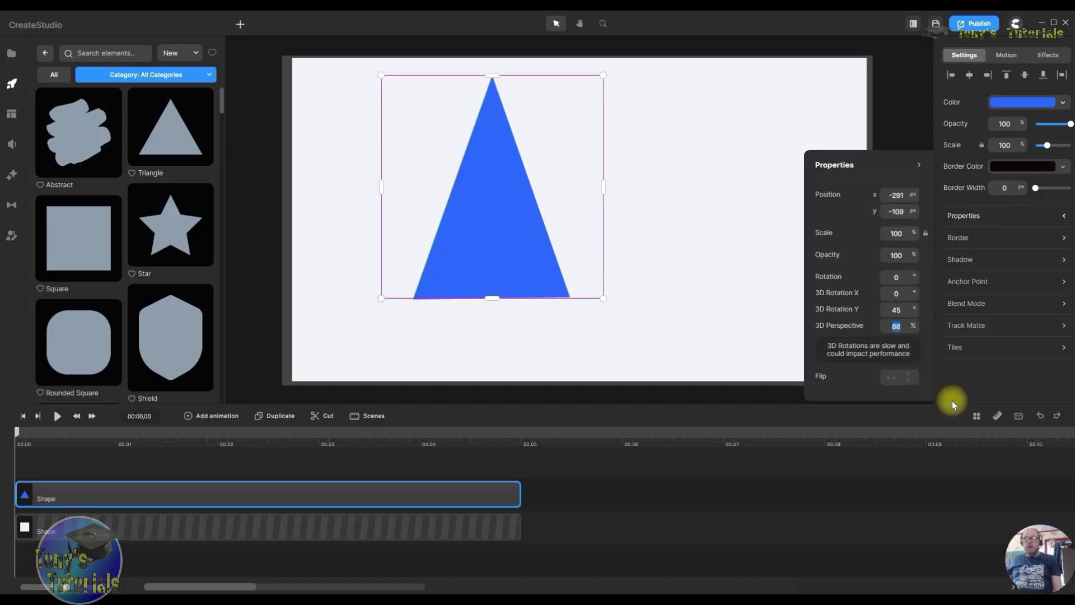
type("100")
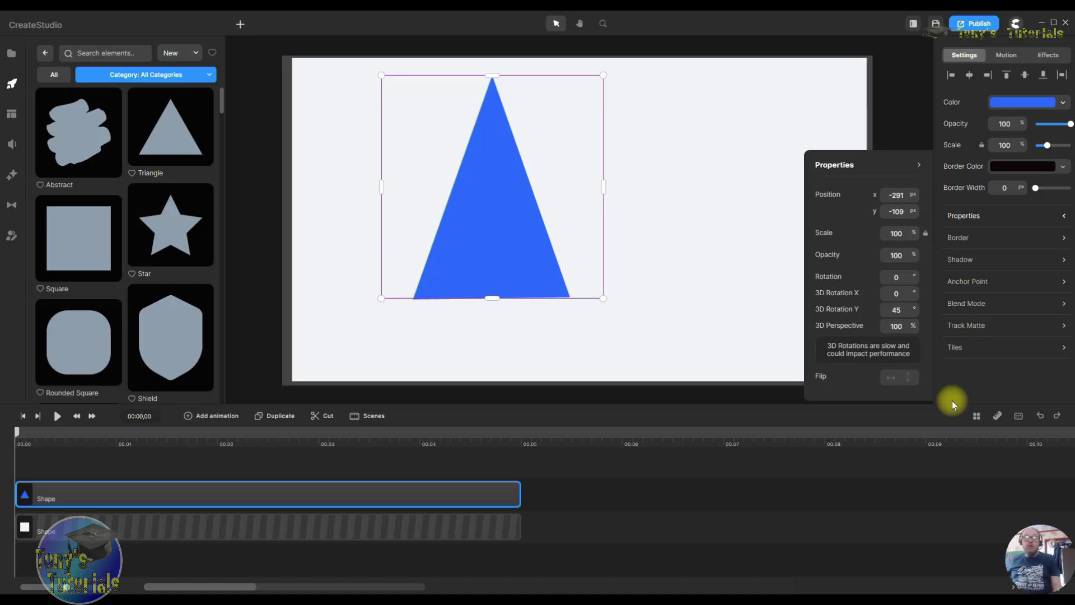
key("Return")
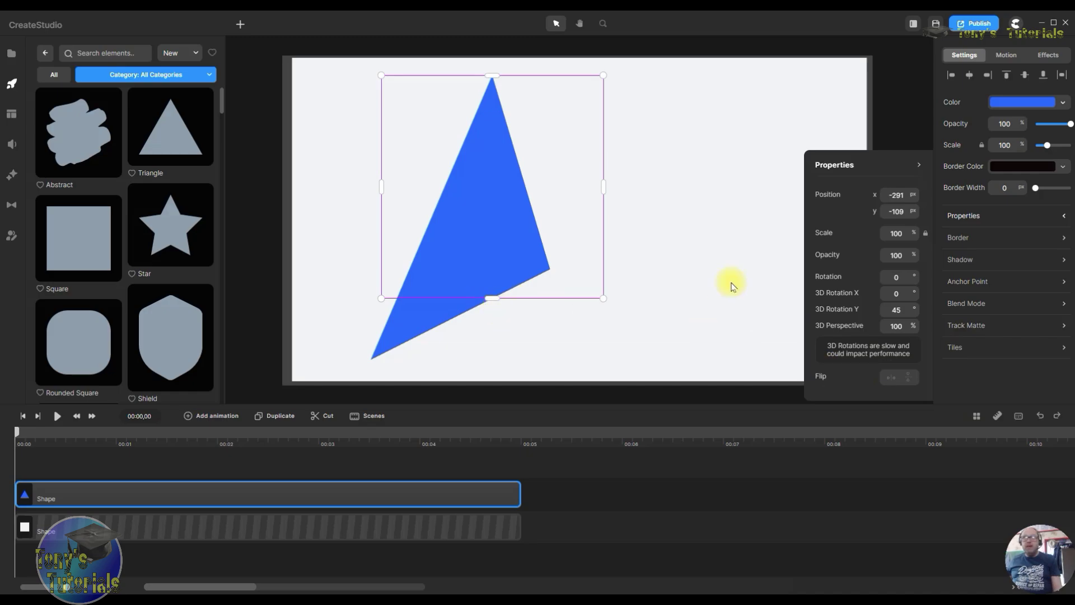
Step: Try 3D perspective values of 0% and 45% on the triangle
double_click(896, 326)
type("0")
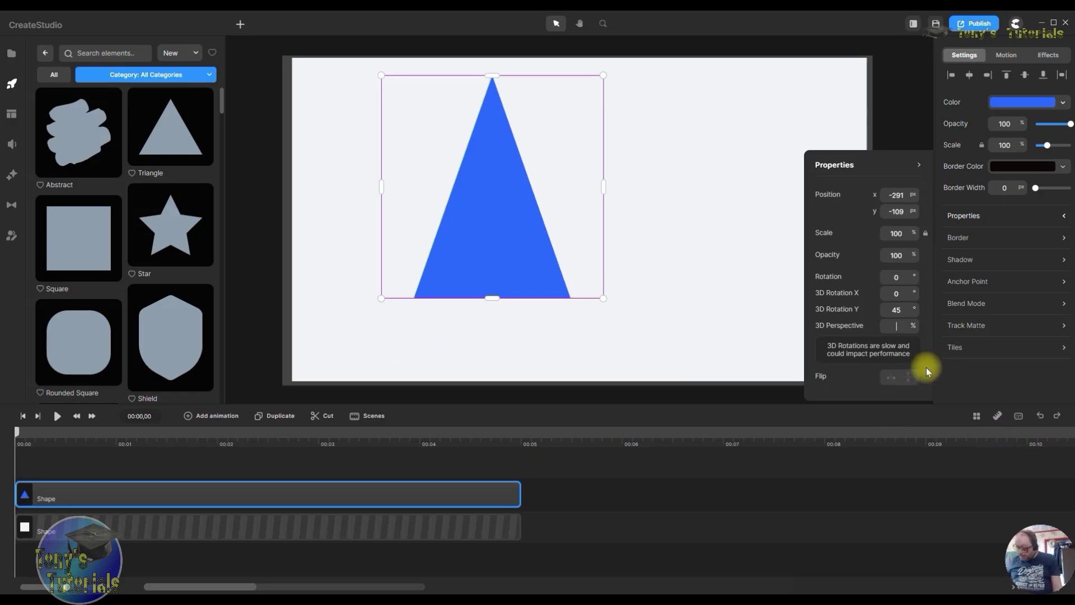
type("45")
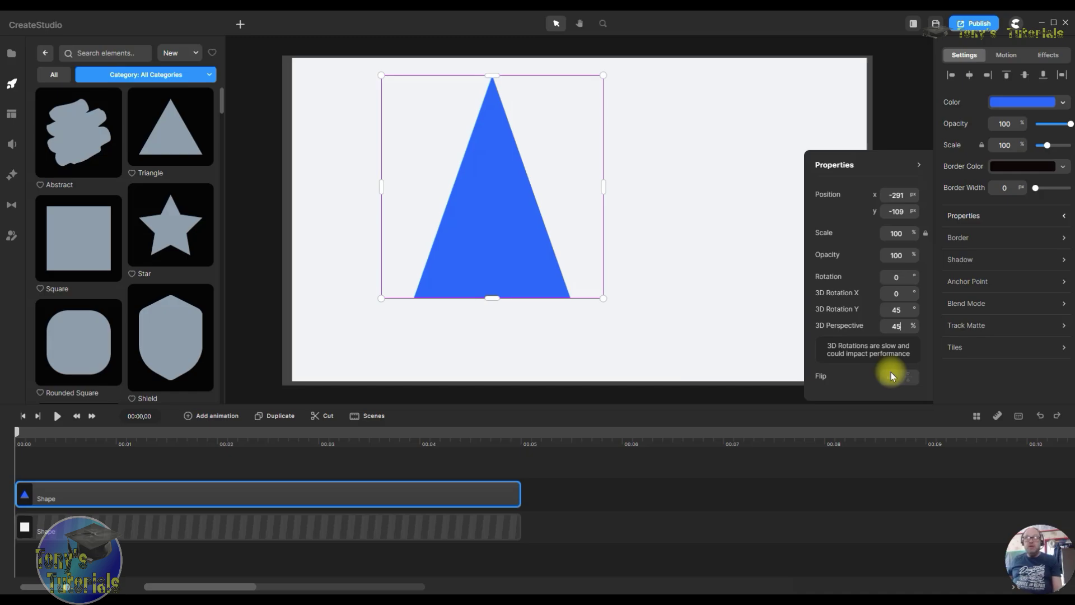
Step: Return the triangle's 3D perspective to 100%
double_click(896, 326)
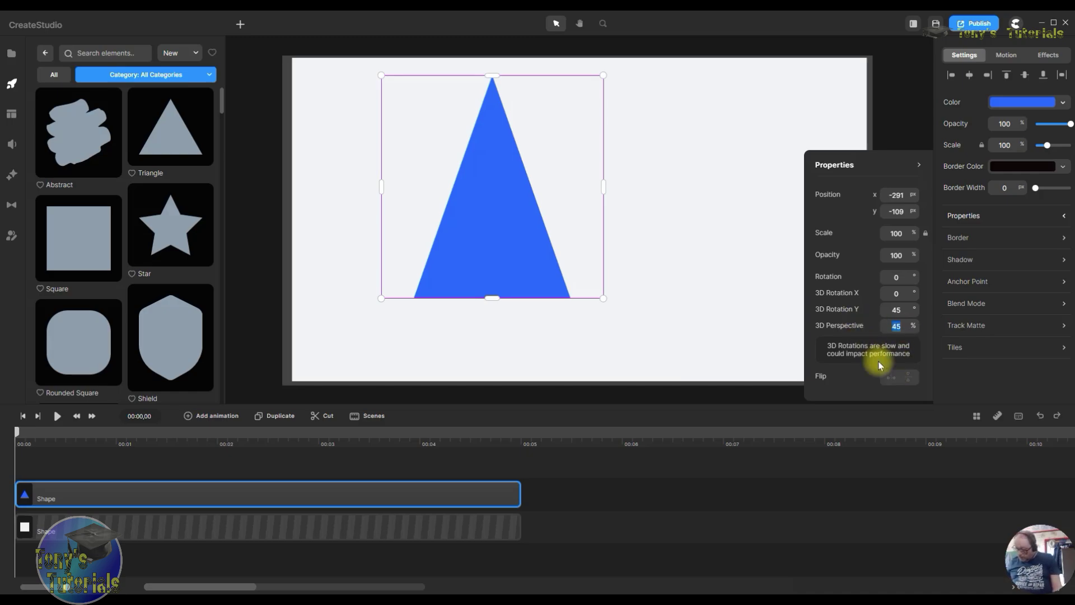
key("BackSpace")
key("BackSpace")
key("BackSpace")
type("100")
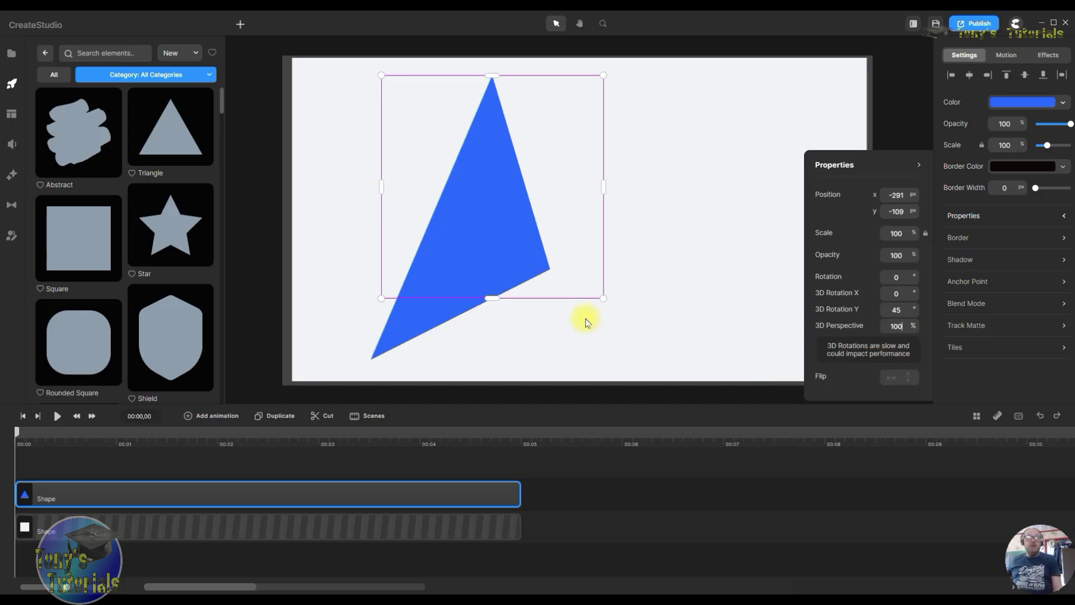
Step: Set the triangle's 3D perspective to 0% and move the triangle to about x -218, y 26
left_click_drag(523, 271, 618, 279)
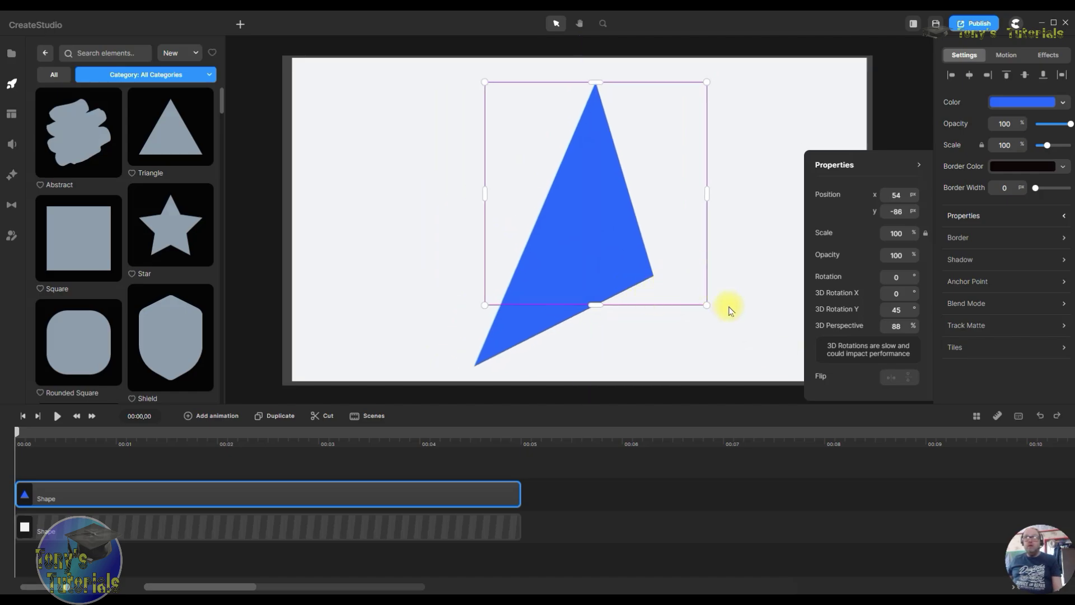
double_click(898, 327)
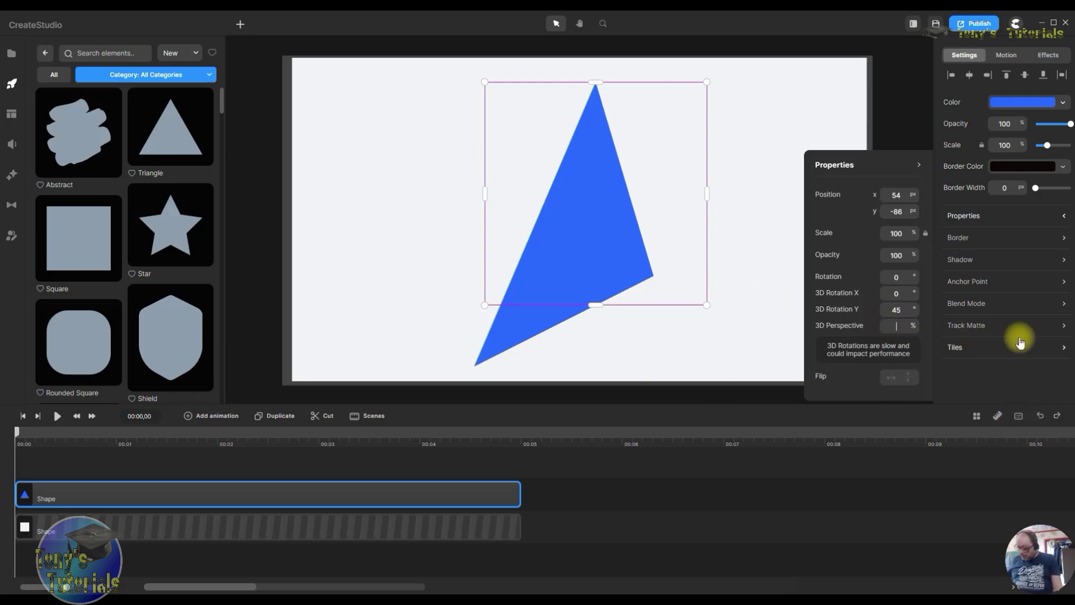
key("Return")
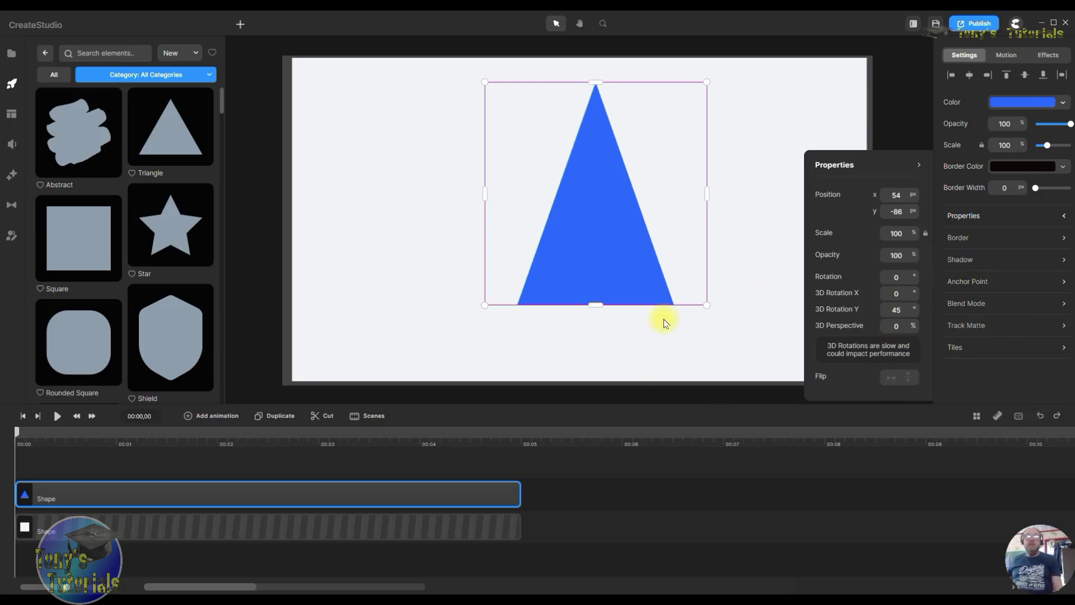
left_click_drag(618, 263, 535, 296)
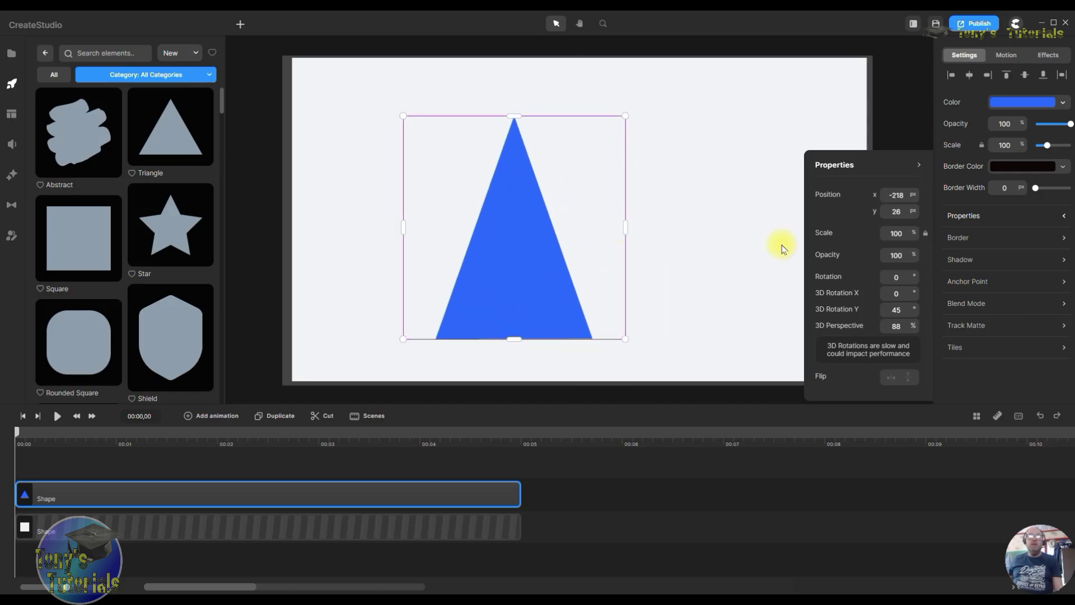
left_click(668, 256)
left_click(493, 225)
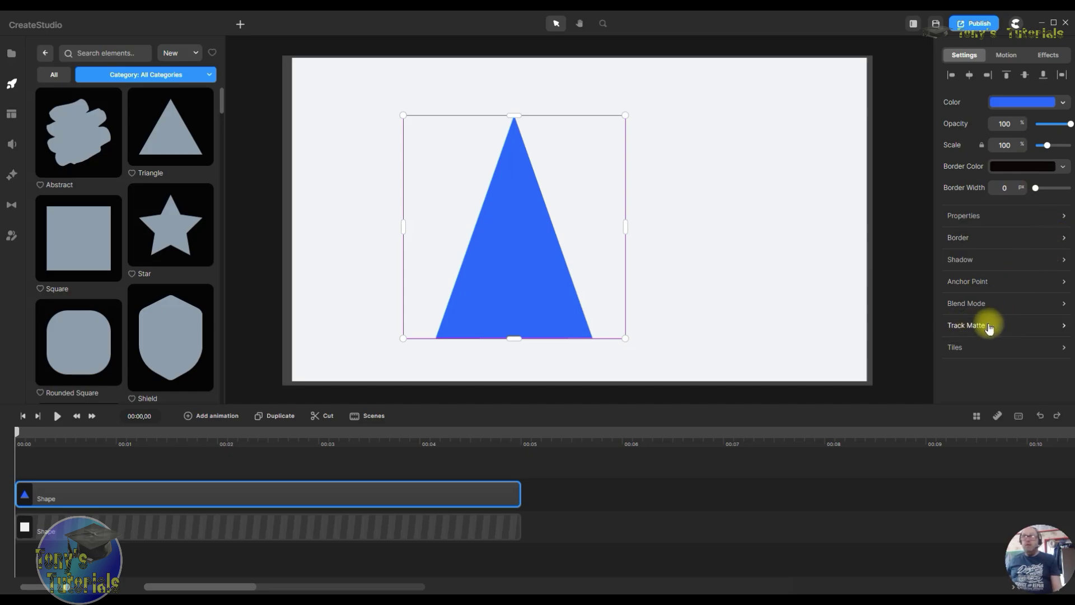
Step: Give the triangle a shadow with a distance of 10 px
left_click(959, 260)
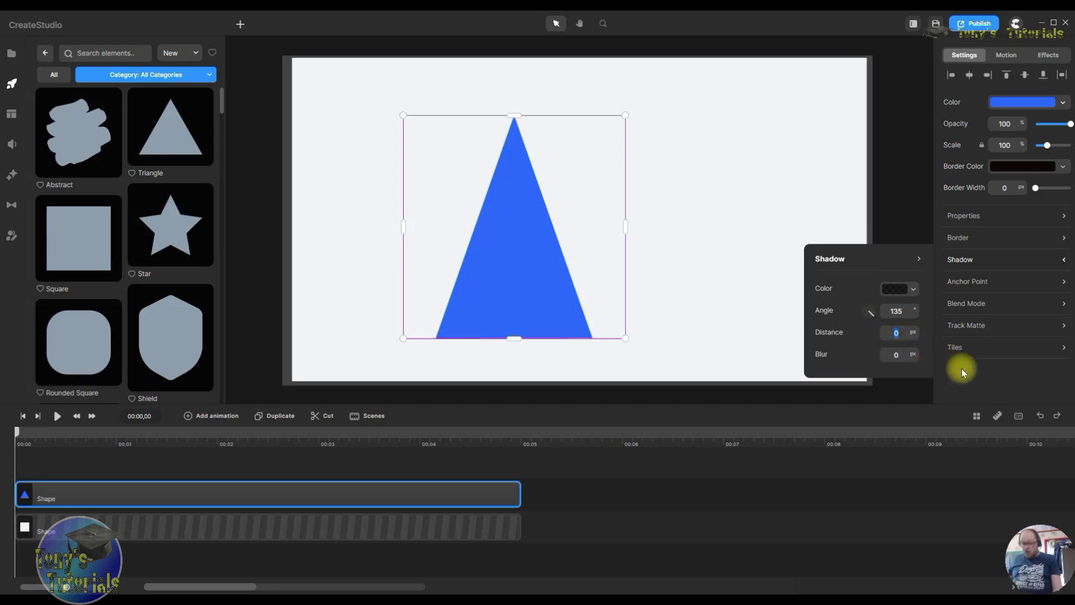
type("10")
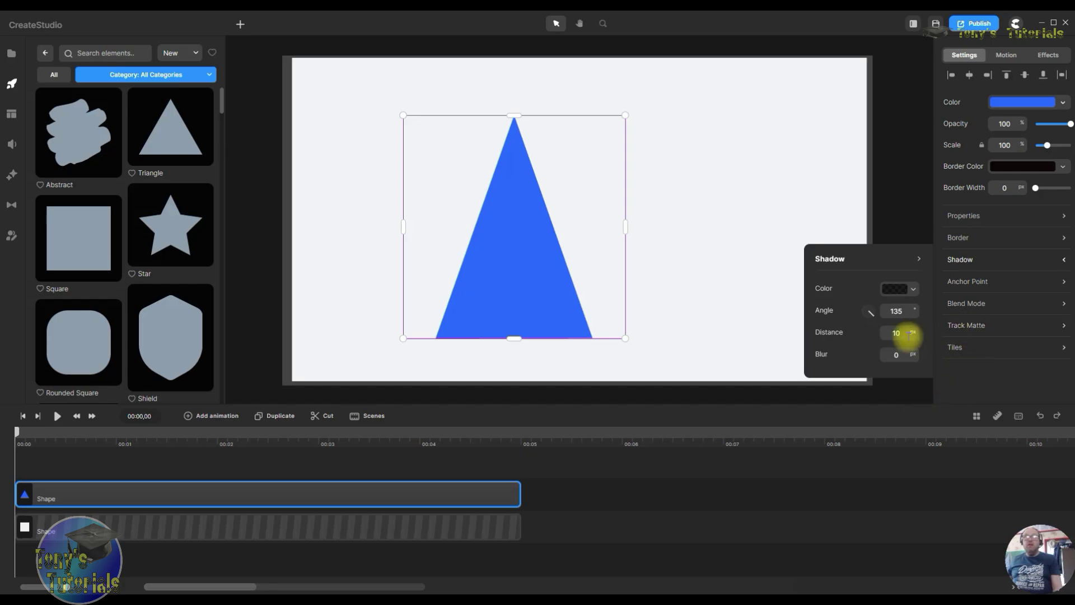
left_click(556, 271)
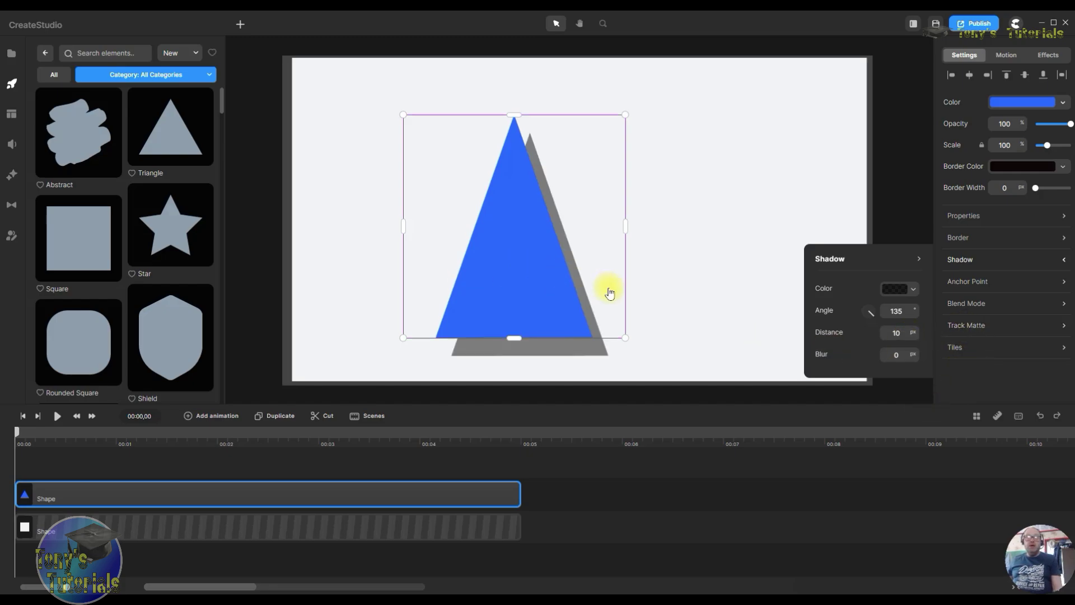
Step: Make the shadow colour solid black (000000) at full opacity and move the triangle towards the upper middle of the canvas
left_click(903, 297)
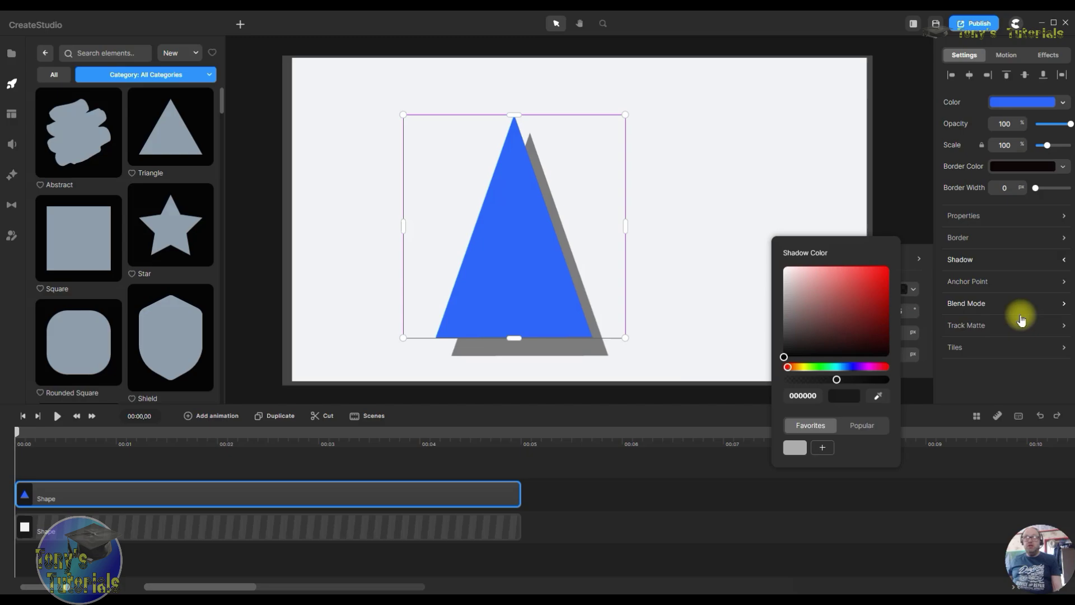
left_click(882, 354)
left_click_drag(882, 355, 880, 379)
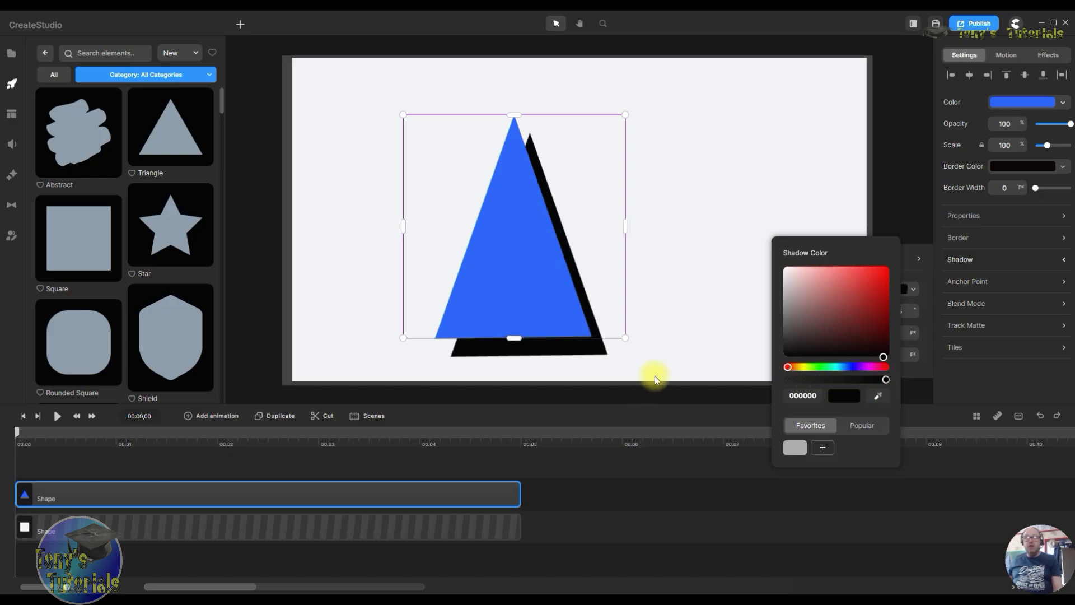
left_click(738, 189)
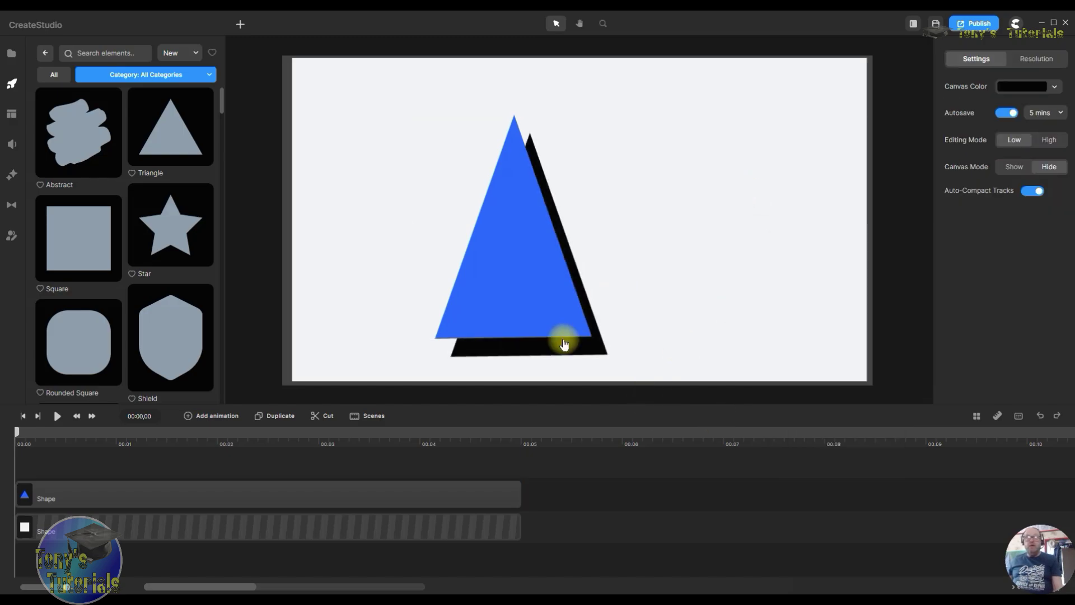
left_click_drag(590, 343, 600, 260)
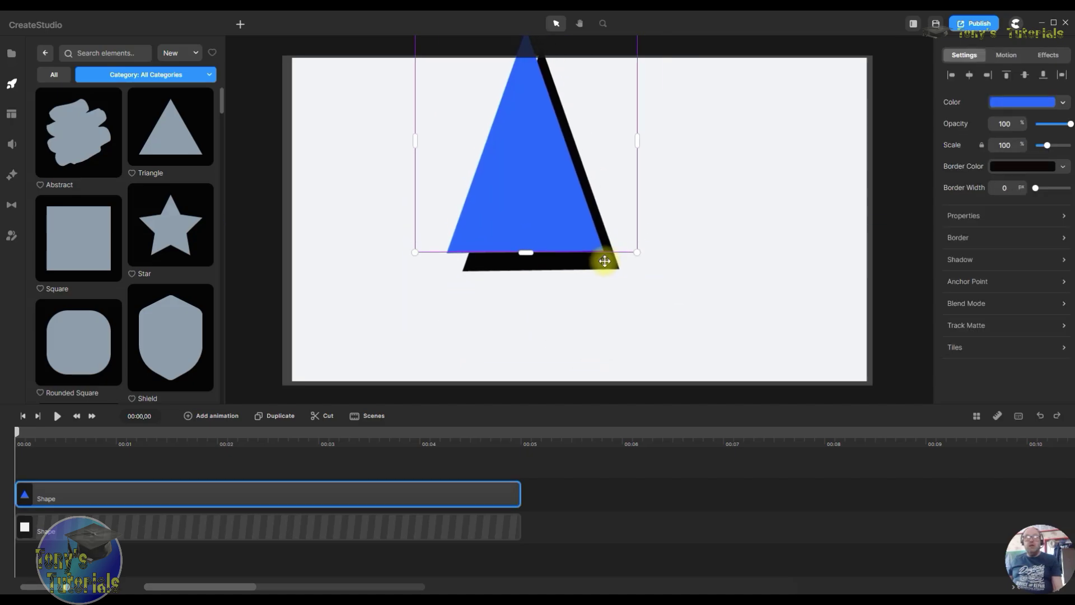
mouse_move(523, 204)
left_mouse_down()
mouse_move(538, 240)
mouse_move(533, 222)
left_mouse_up()
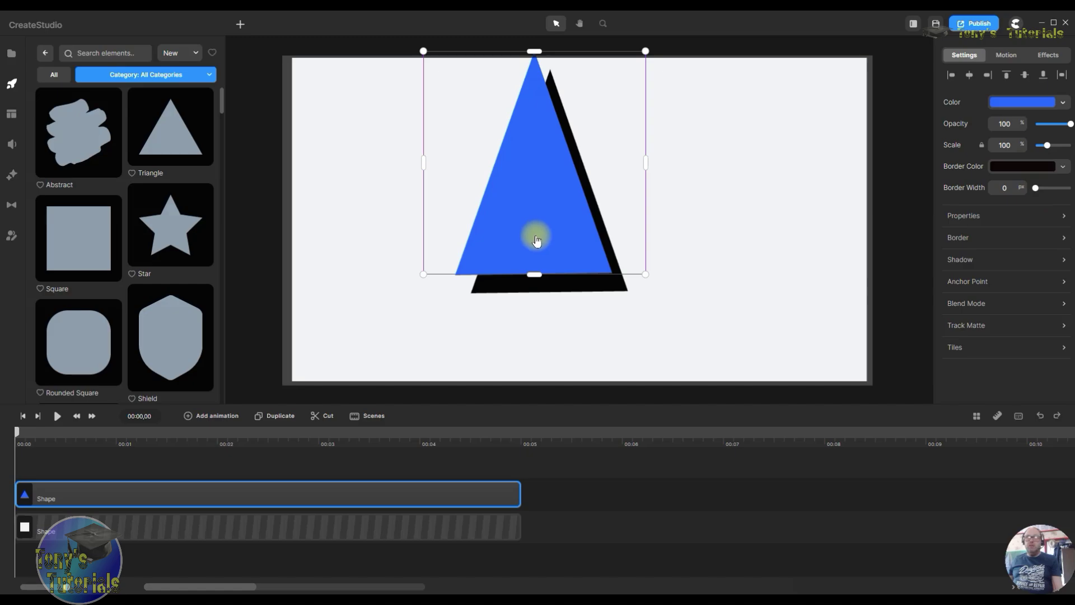
Step: Try to raise the opacity of the triangle's shadow colour further
left_click(969, 259)
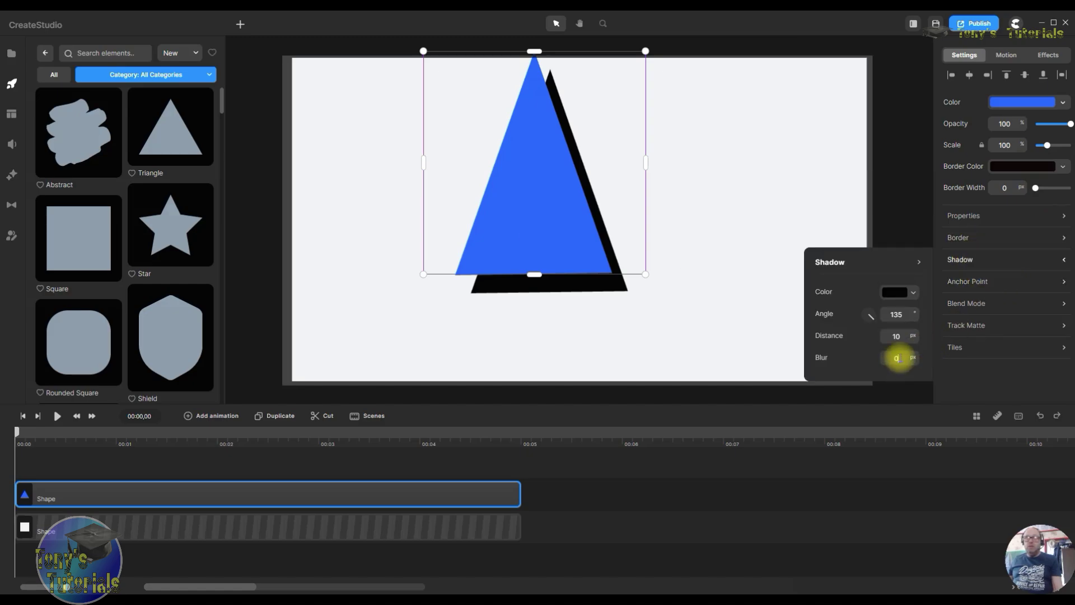
left_click(894, 294)
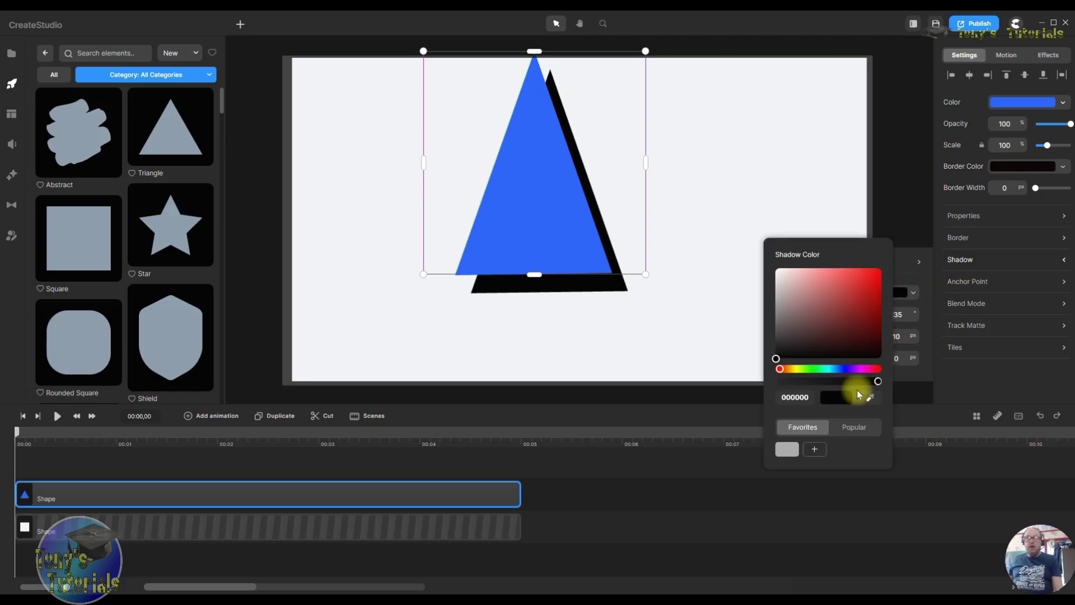
mouse_move(873, 384)
left_mouse_down()
mouse_move(852, 387)
mouse_move(887, 384)
left_mouse_up()
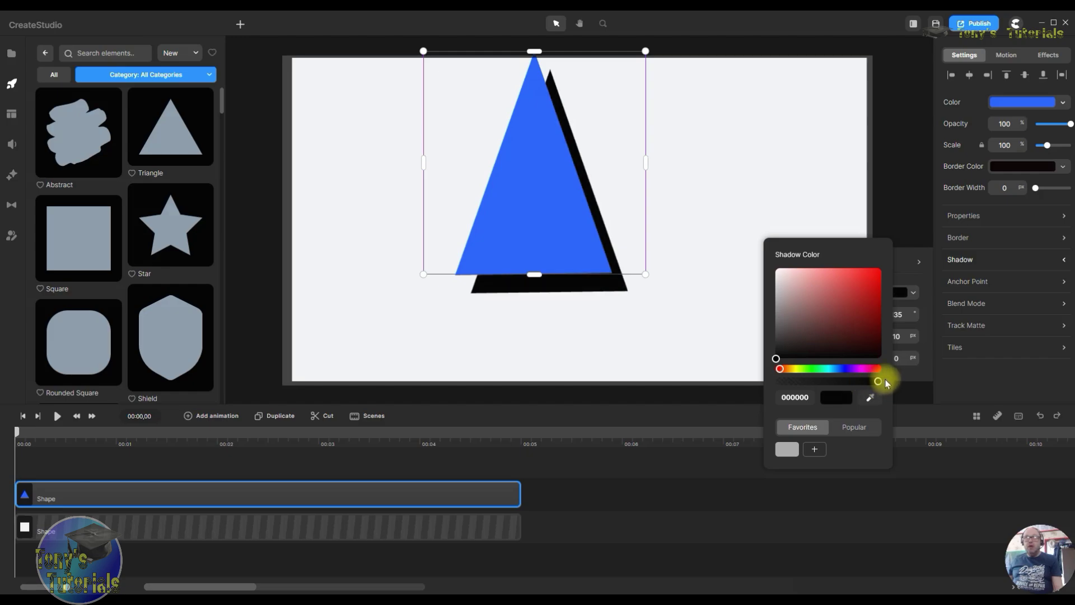
left_click(911, 231)
left_click(583, 272)
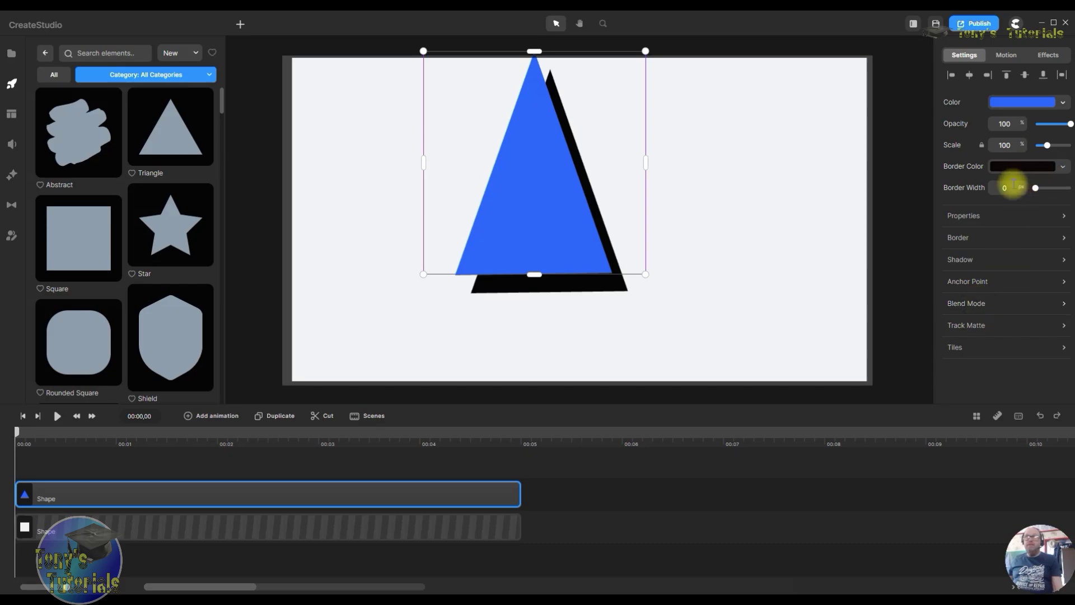
Step: Set the shadow blur to 10 px and move the triangle into the left half of the canvas
left_click(962, 259)
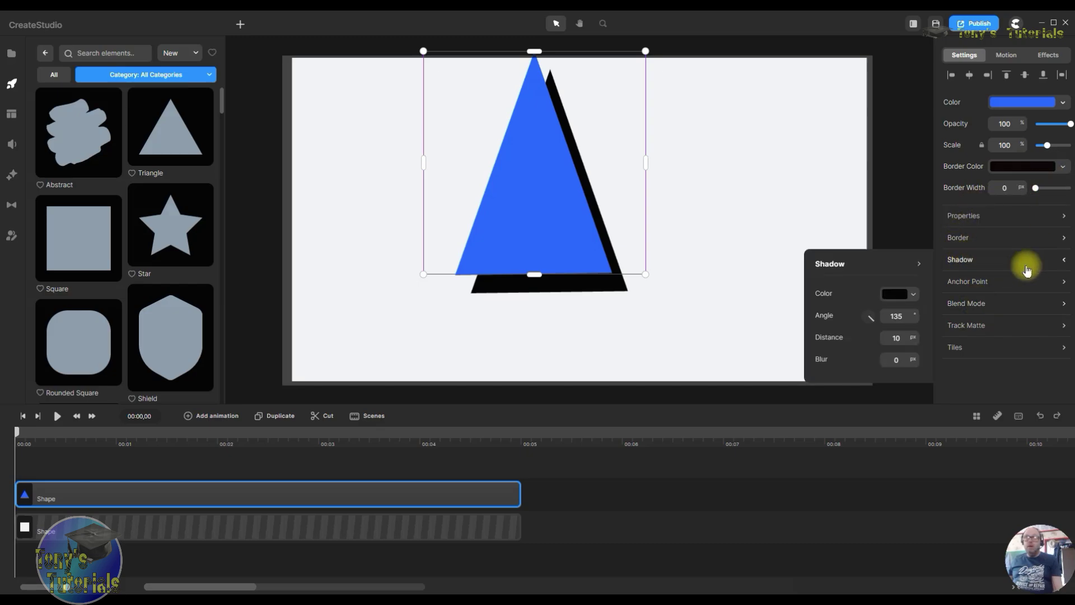
left_click(904, 358)
type("1")
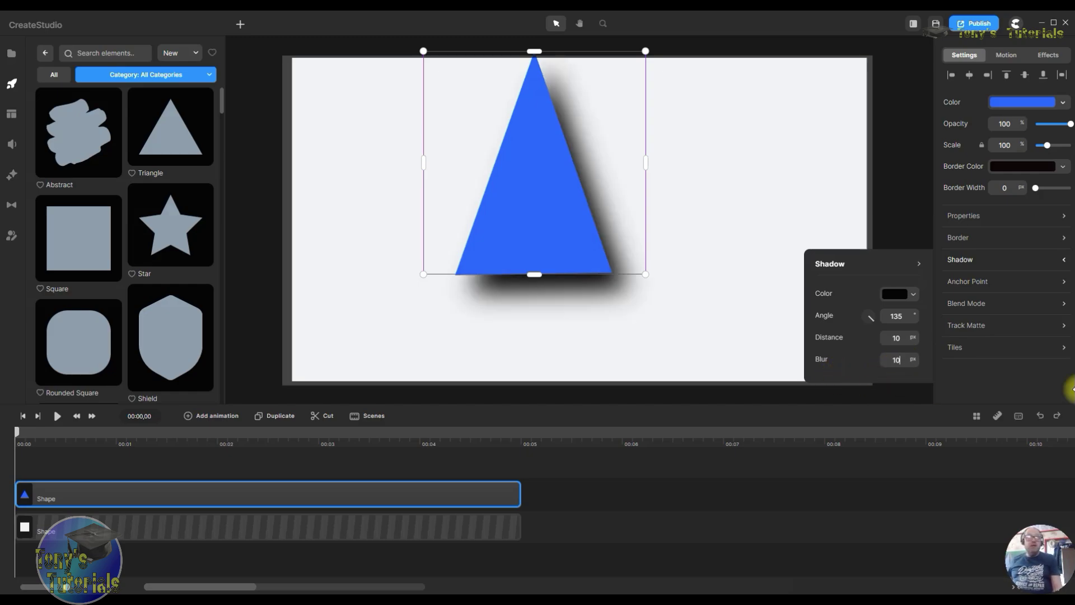
left_click_drag(519, 221, 436, 231)
Step: Turn the triangle's shadow angle to about 86°
left_click_drag(869, 323, 884, 312)
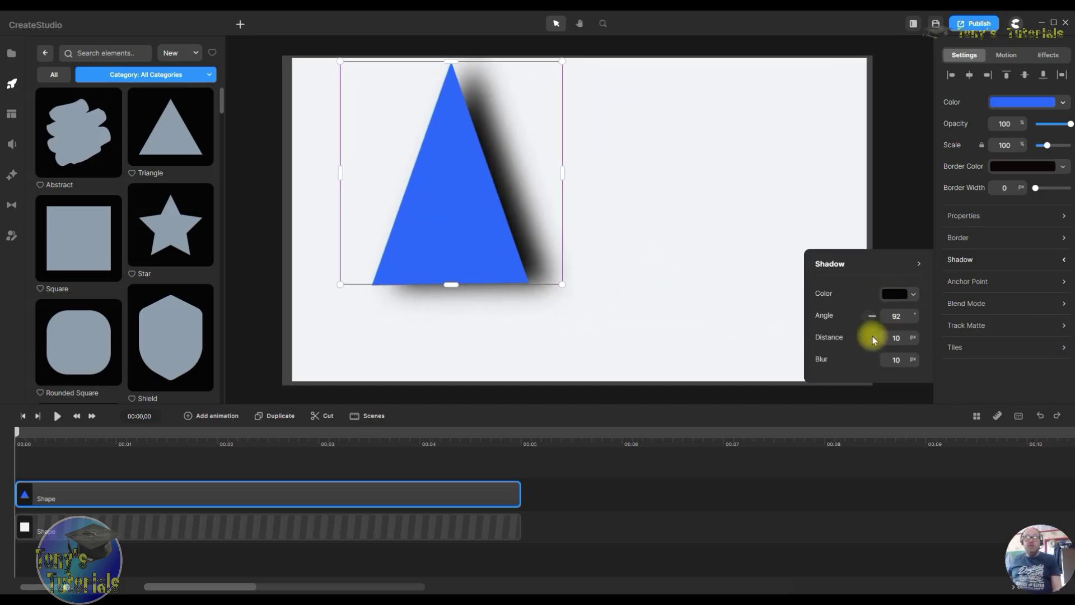
mouse_move(876, 320)
left_mouse_down()
mouse_move(845, 289)
mouse_move(836, 297)
mouse_move(854, 330)
mouse_move(890, 314)
left_mouse_up()
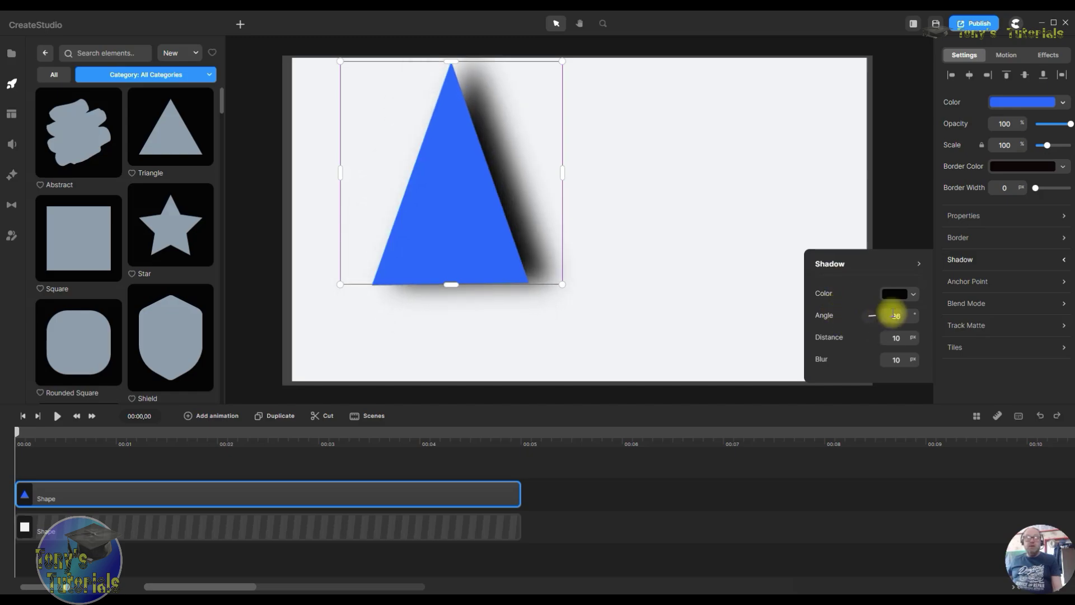
left_click_drag(868, 223, 888, 305)
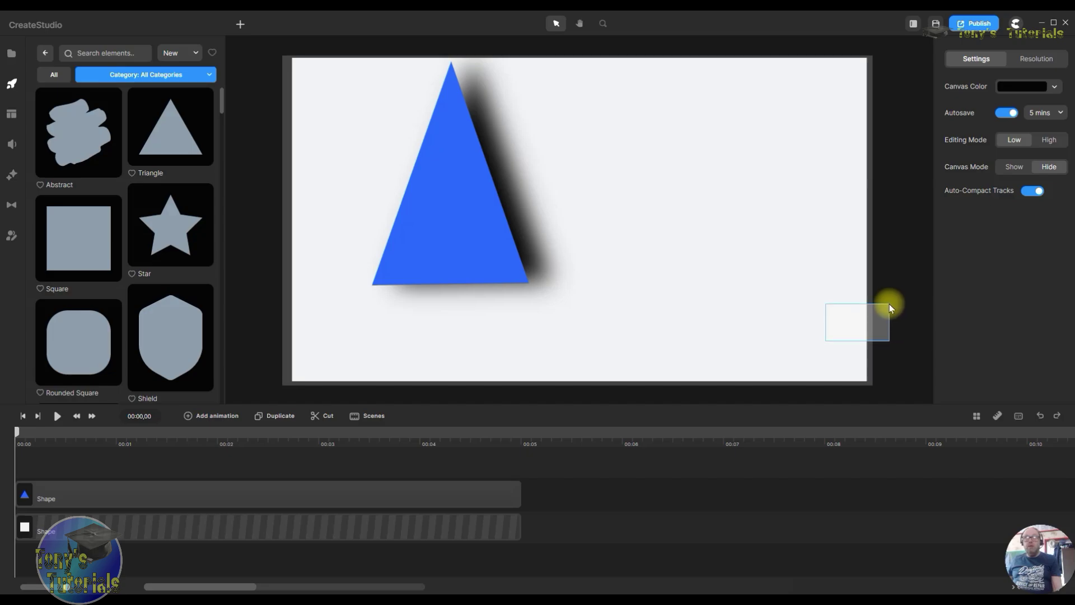
Step: Move the triangle to the middle of the canvas and turn its shadow angle so the shadow falls above and to its left
left_click_drag(489, 258, 634, 285)
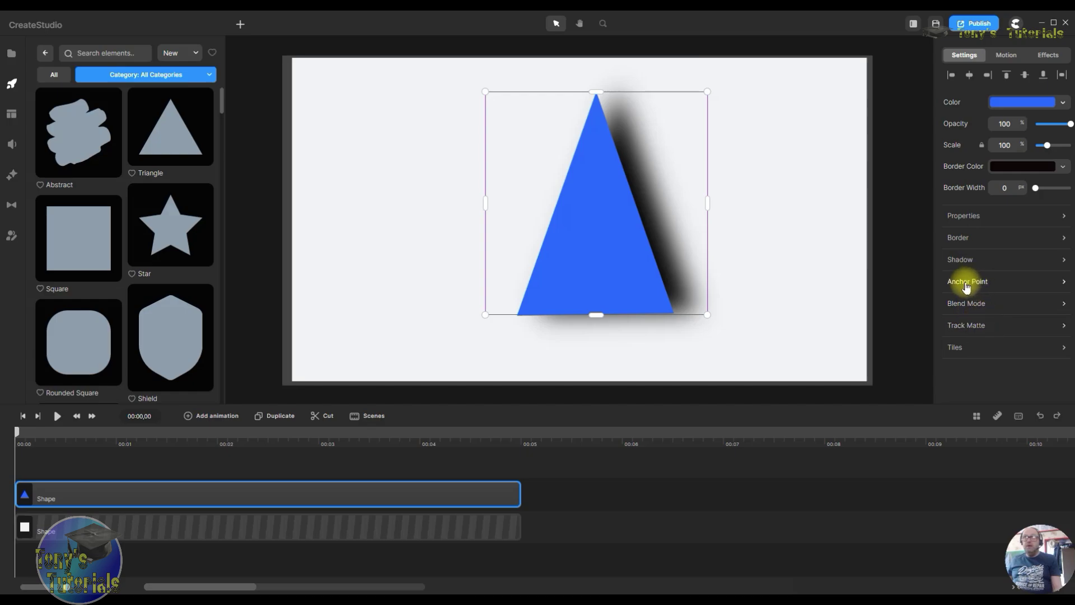
left_click(955, 265)
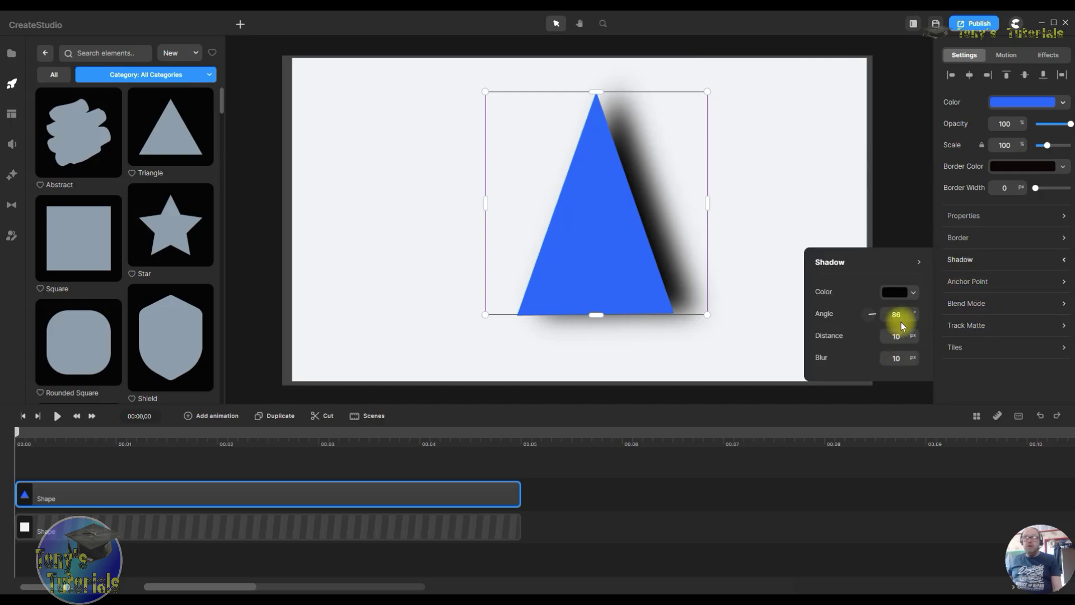
left_click_drag(876, 320, 834, 270)
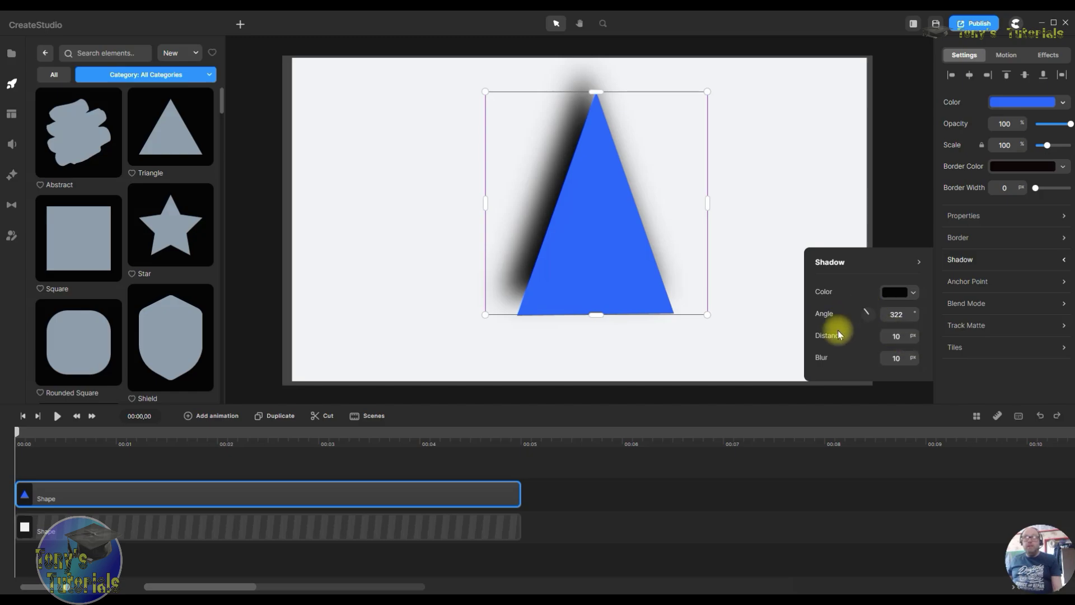
left_click_drag(859, 315, 862, 289)
left_click(919, 389)
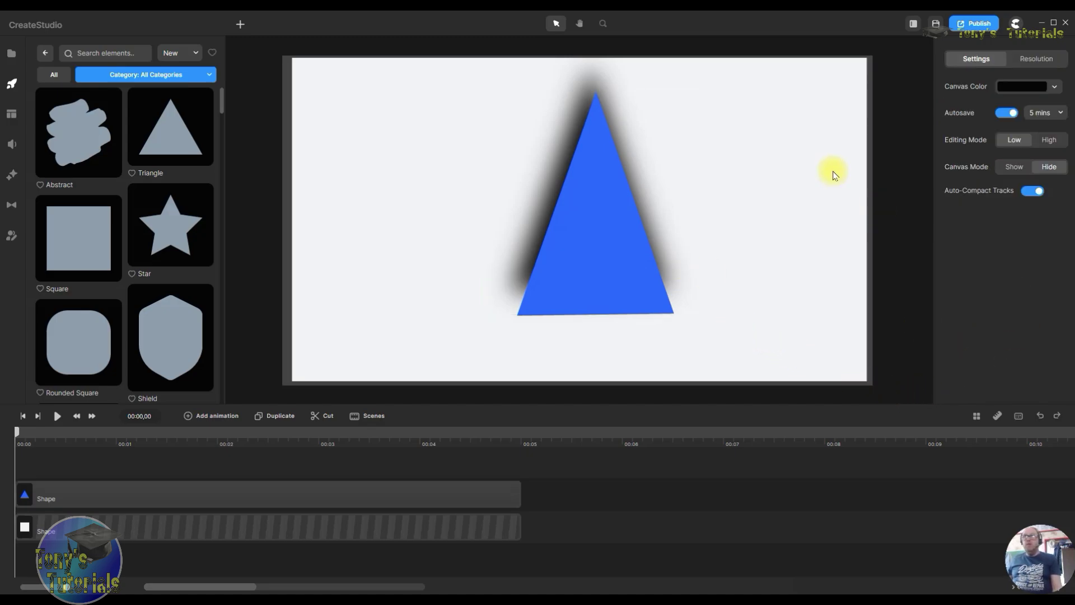
Step: Set the triangle's anchor point to its top-left corner and rotate the triangle slightly around it
left_click(559, 220)
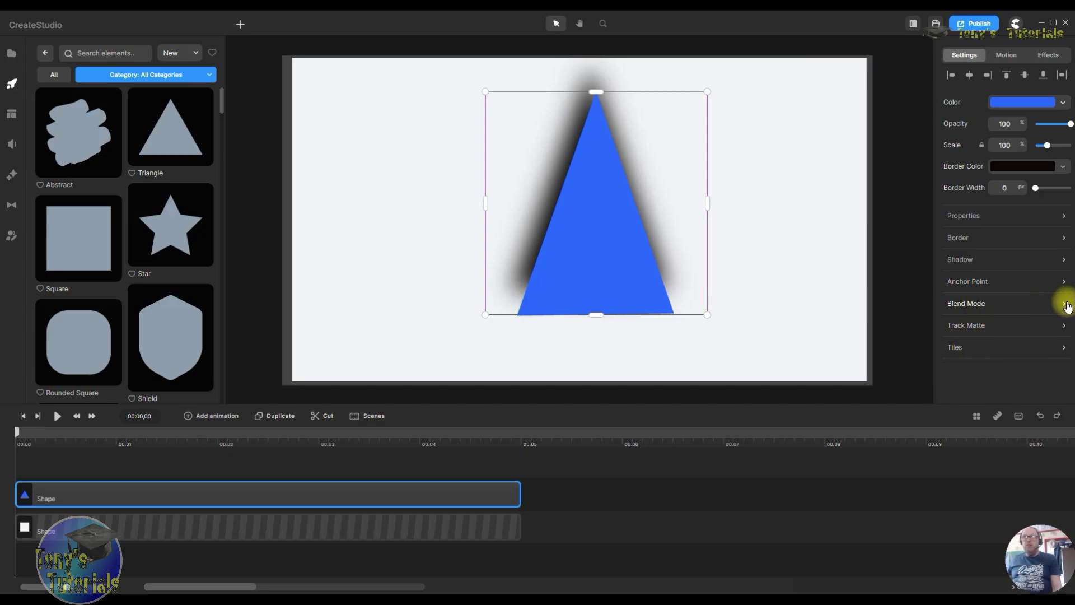
left_click(983, 285)
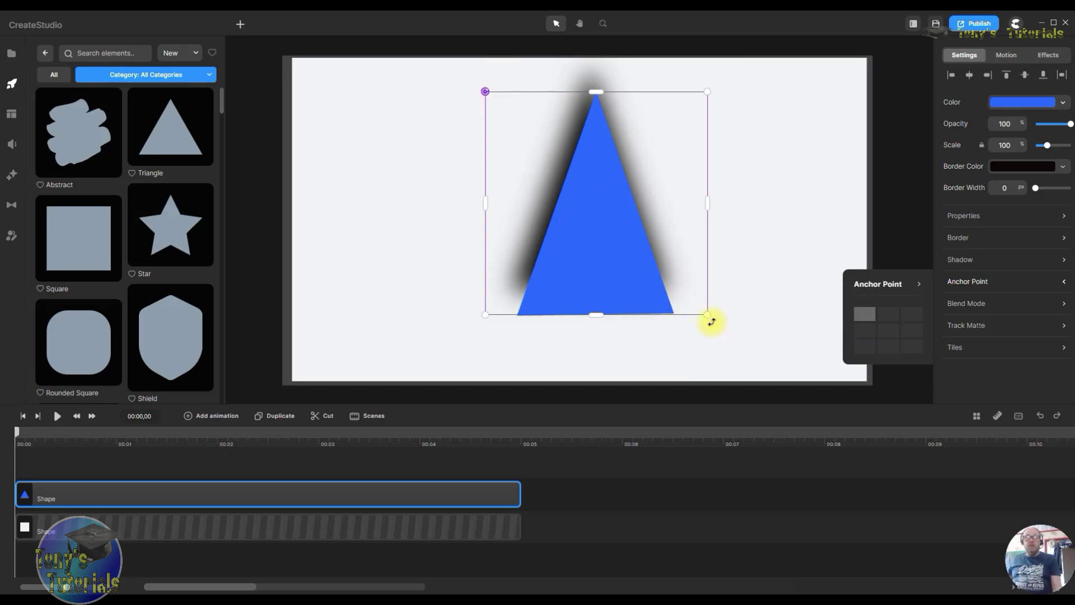
mouse_move(712, 320)
left_mouse_down()
mouse_move(763, 281)
mouse_move(829, 175)
mouse_move(721, 331)
left_mouse_up()
Step: Set the triangle's anchor point to its bottom-right corner and rotate the triangle counter-clockwise around it
left_click(912, 347)
left_click_drag(715, 324, 730, 352)
left_click(731, 355)
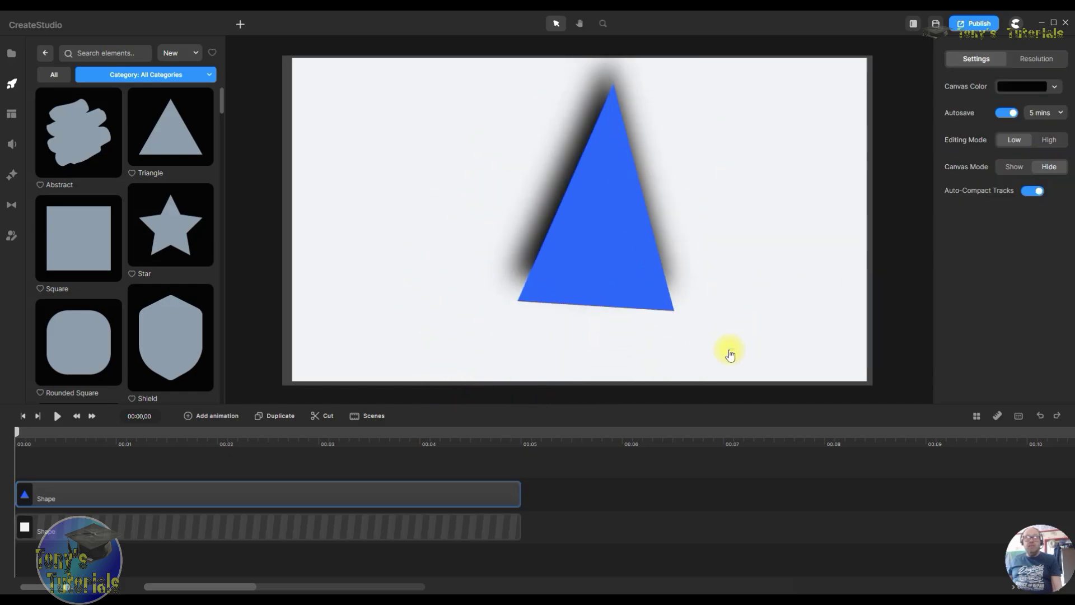
left_click(615, 284)
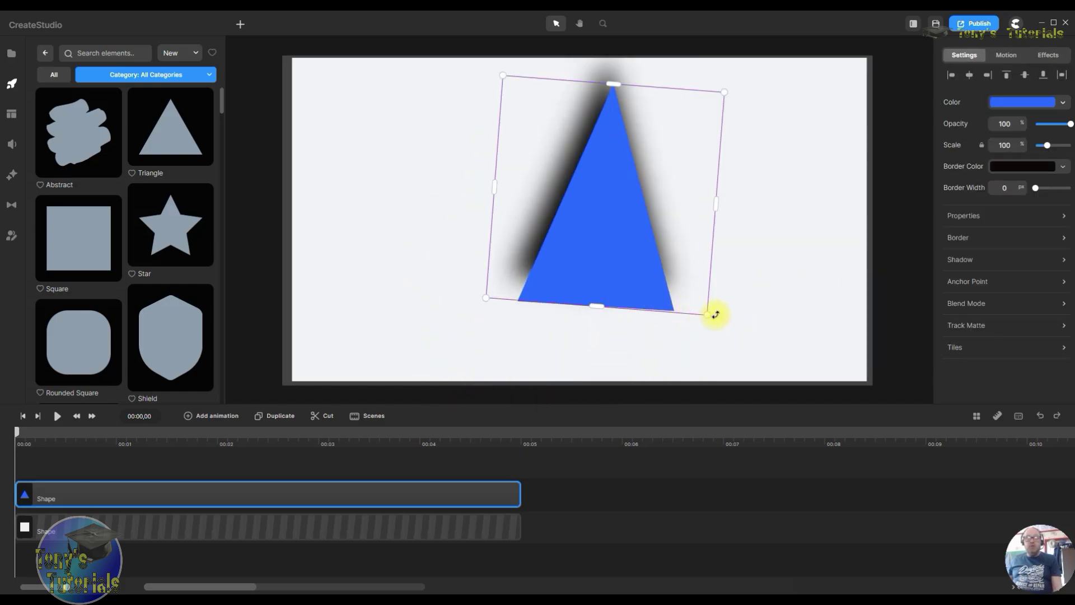
left_click_drag(717, 314, 709, 314)
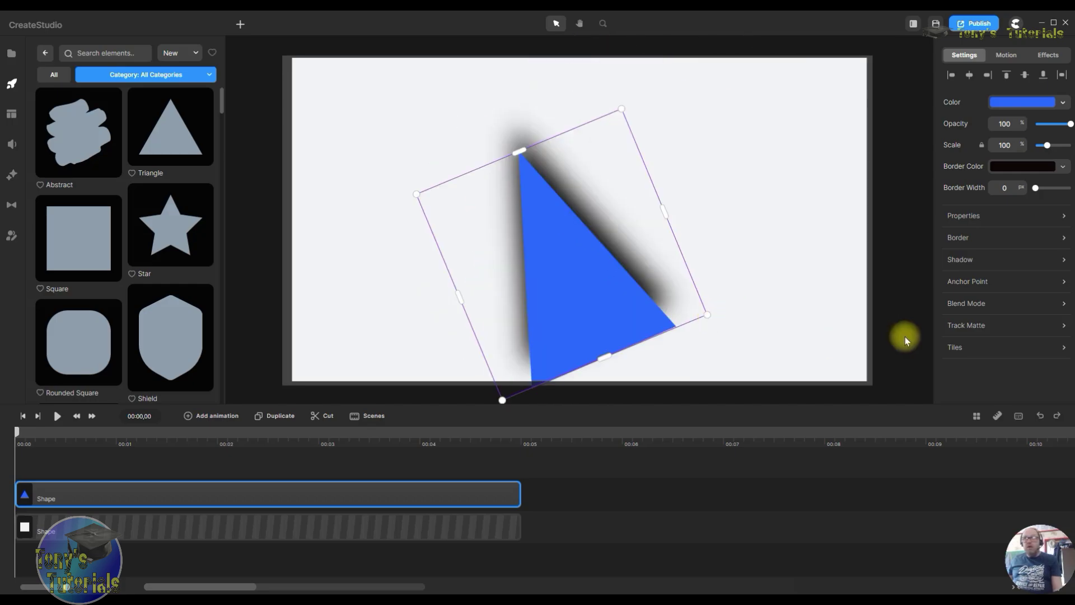
Step: Set the anchor point to the middle of the triangle's bottom edge and rotate the triangle upright around it
left_click(979, 284)
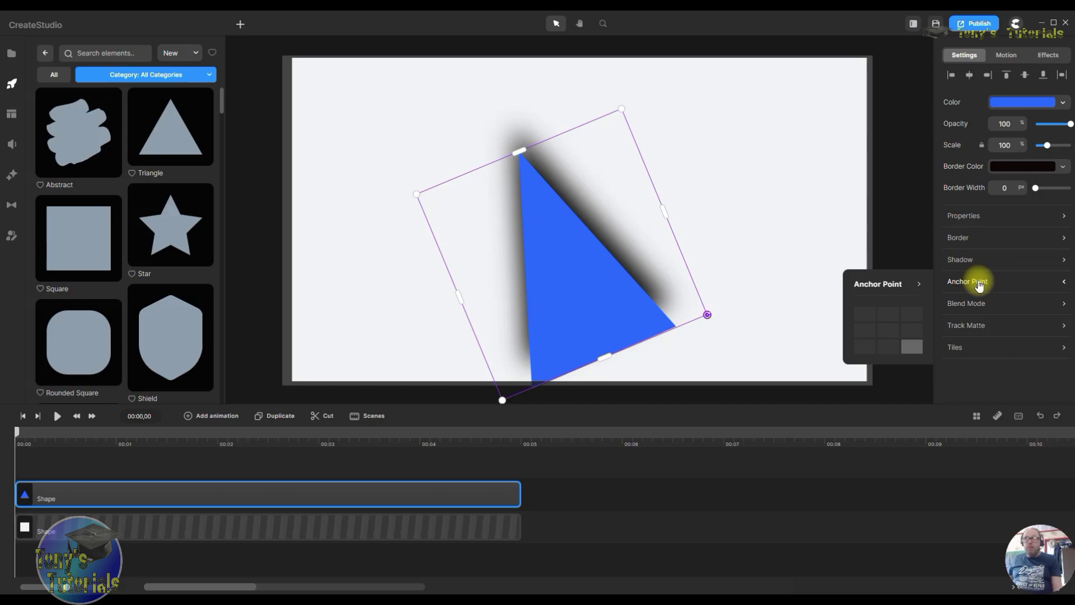
left_click(890, 346)
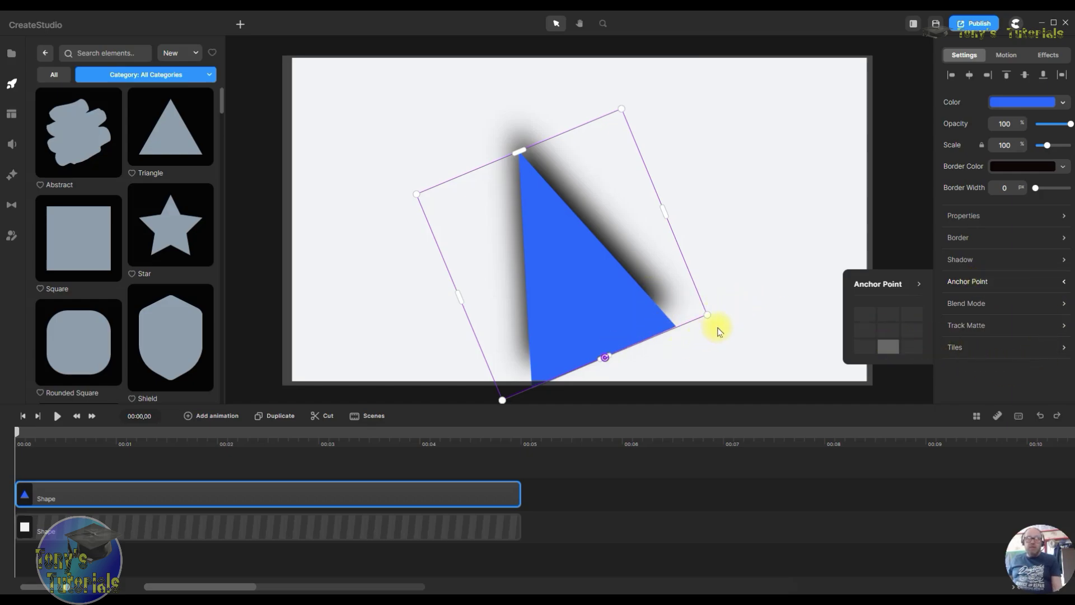
left_click_drag(716, 315, 710, 360)
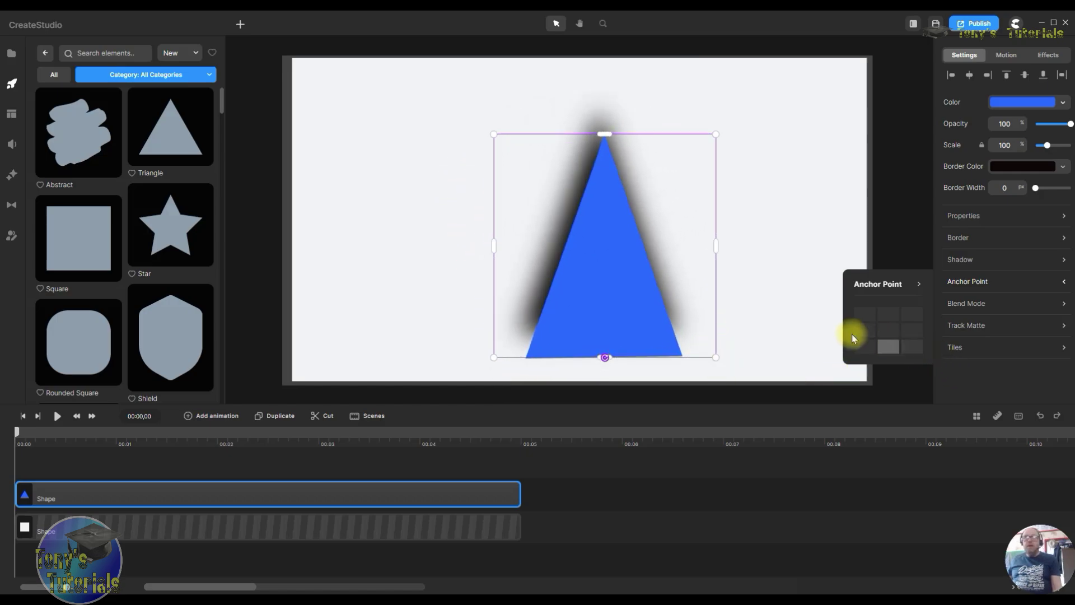
Step: Set the triangle's anchor point to the middle of its right edge
left_click(913, 332)
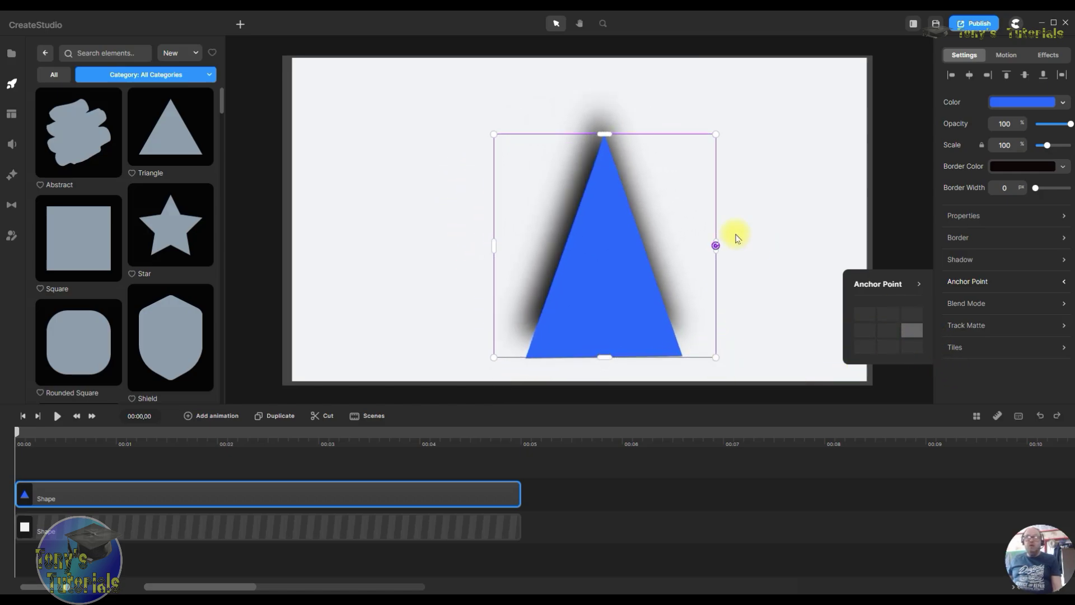
left_click(806, 232)
left_click(623, 281)
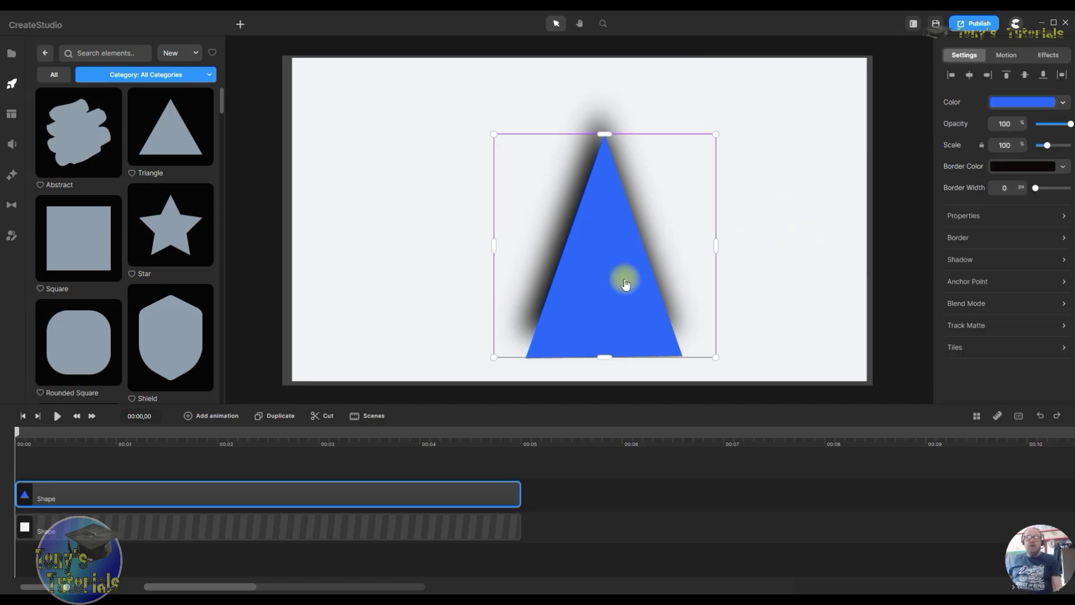
mouse_move(488, 133)
left_mouse_down()
mouse_move(442, 179)
mouse_move(437, 259)
mouse_move(511, 84)
mouse_move(750, 136)
mouse_move(640, 116)
mouse_move(466, 146)
mouse_move(497, 138)
left_mouse_up()
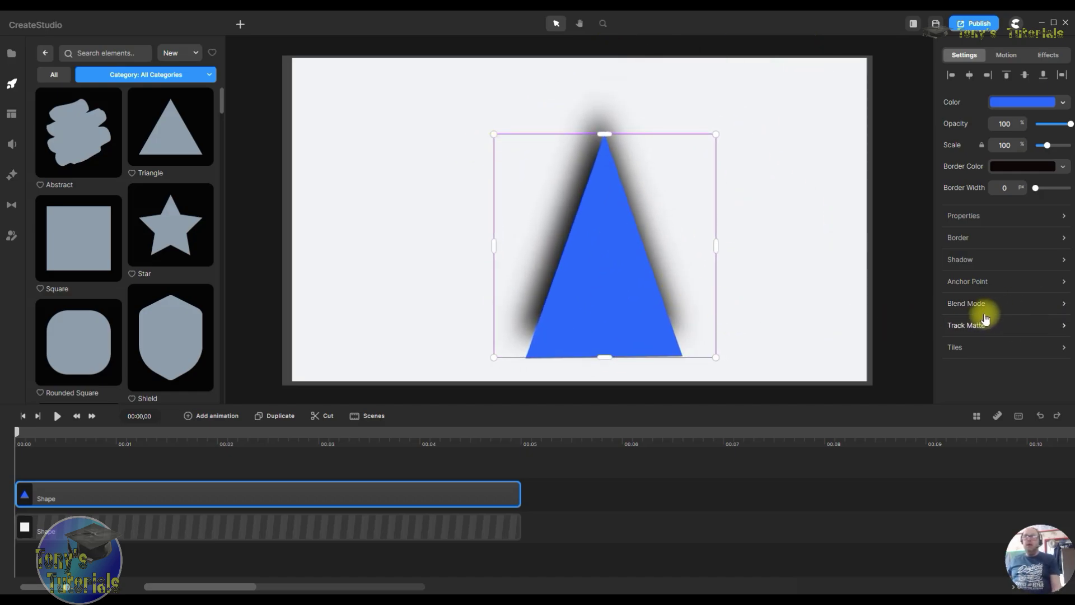
Step: Set the triangle's anchor point to its centre
left_click(978, 282)
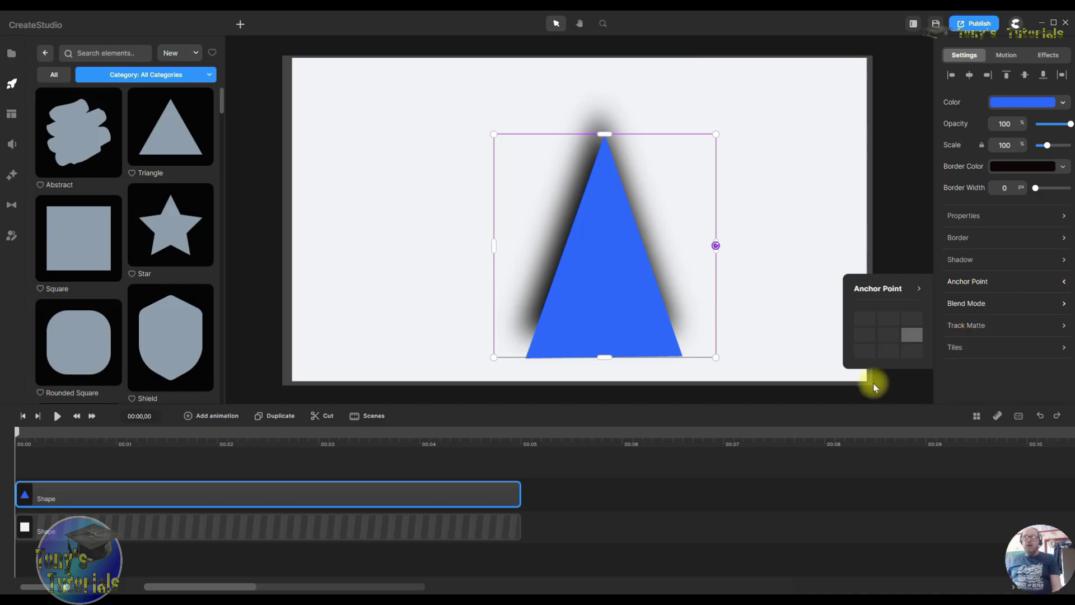
left_click(892, 338)
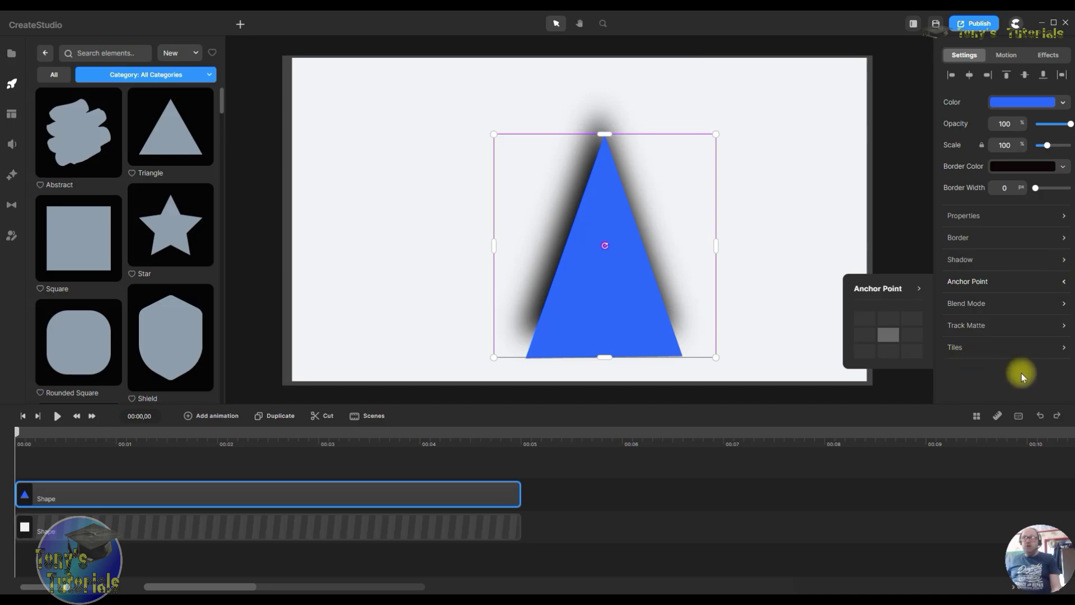
left_click(893, 235)
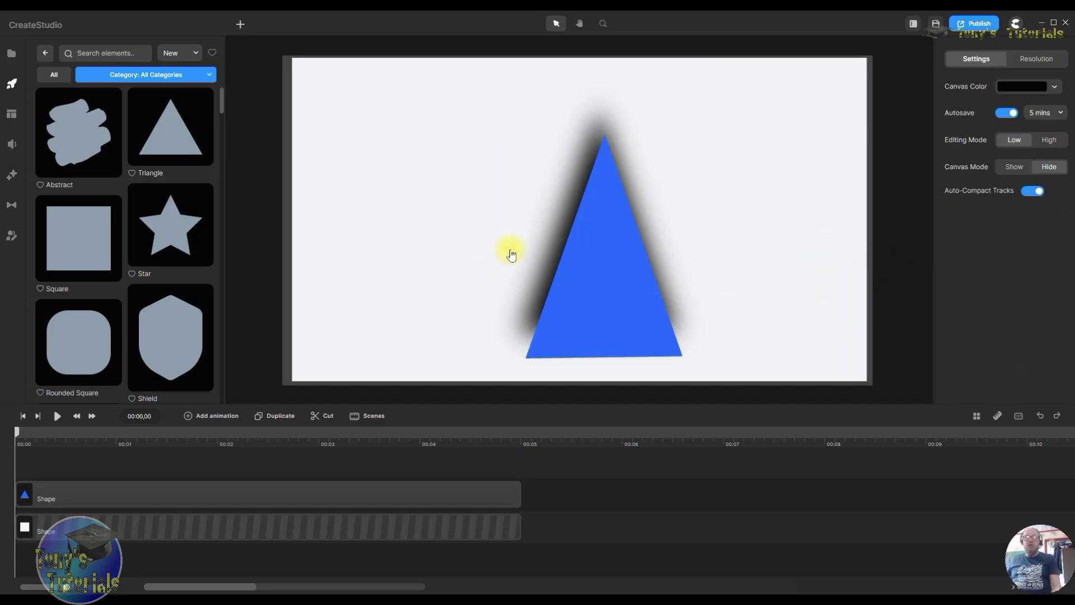
Step: Turn on tiling for the triangle and set both the horizontal and vertical tile margins to 1%
left_click(591, 272)
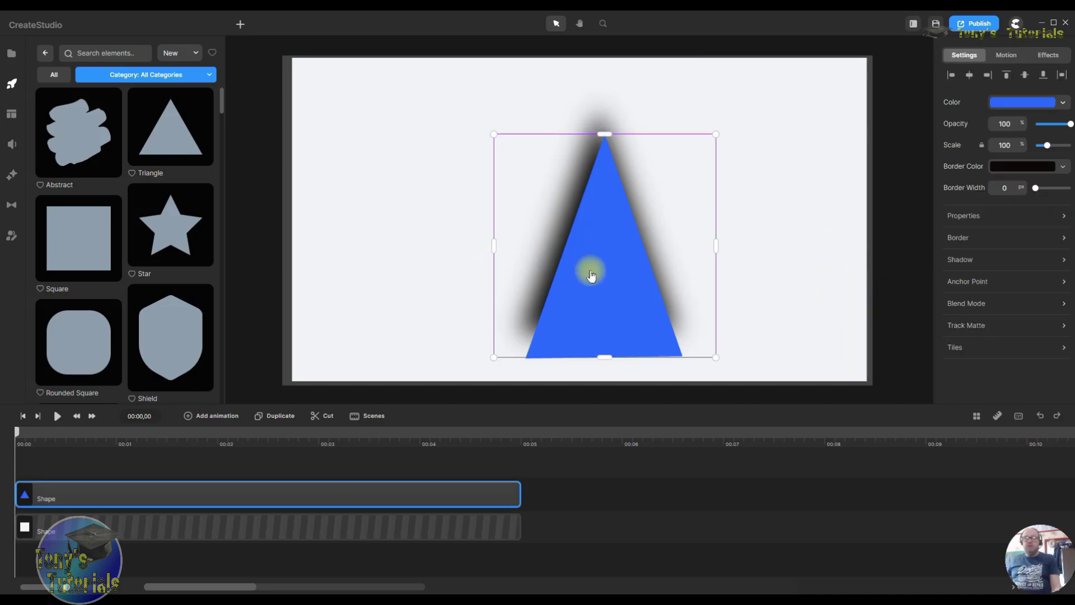
left_click(957, 348)
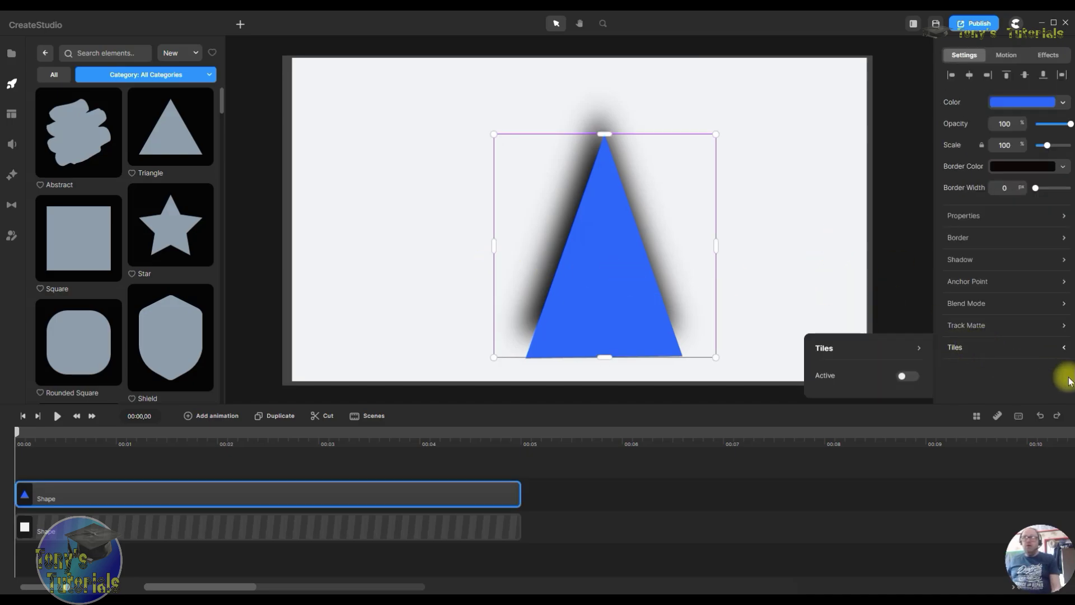
left_click(903, 378)
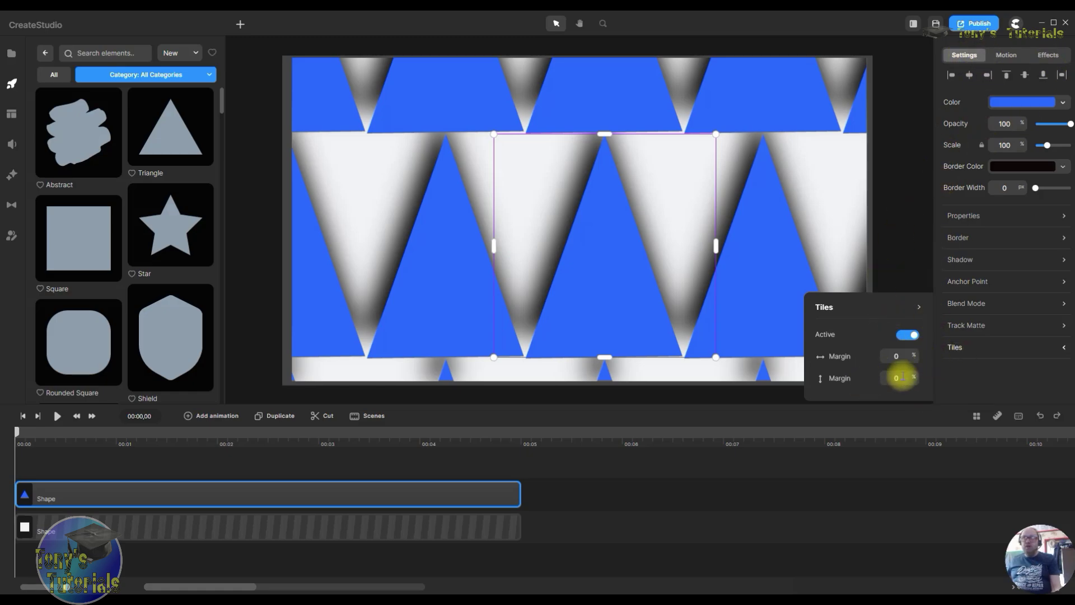
left_click(891, 363)
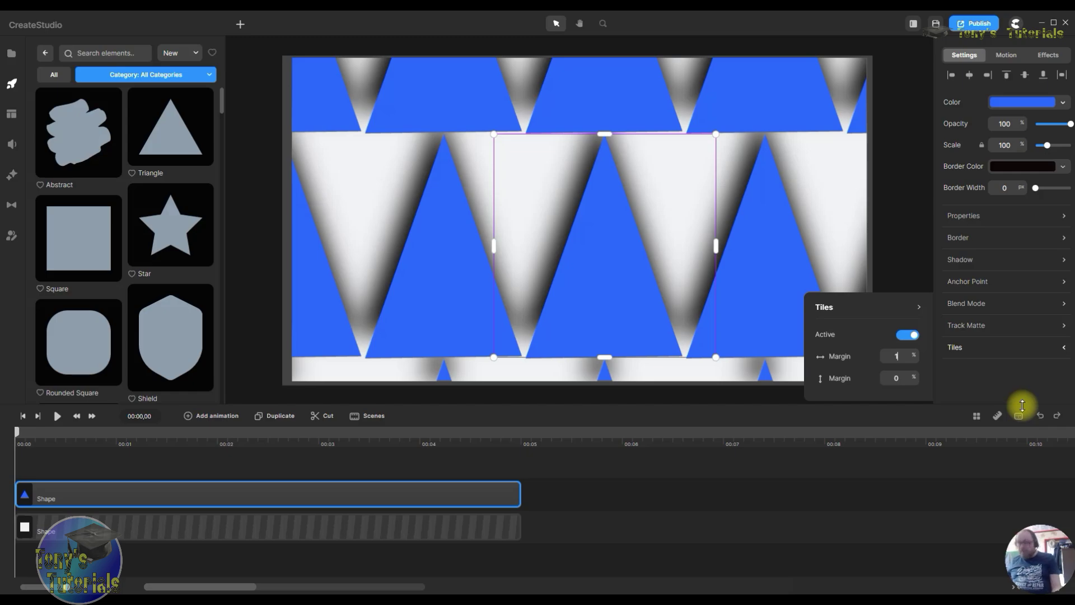
left_click(897, 379)
key("BackSpace")
type("1")
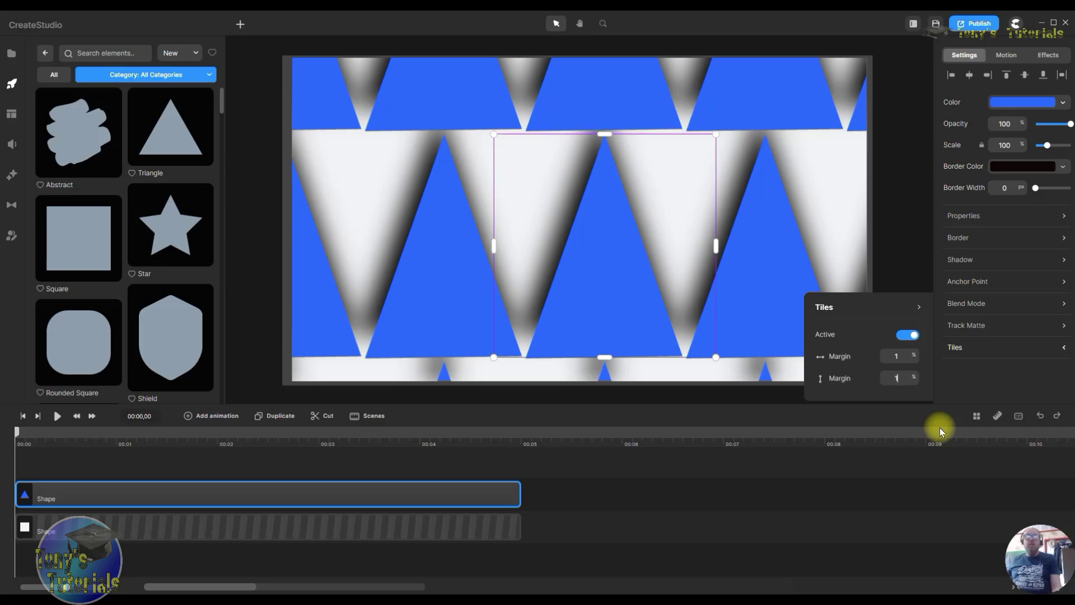
Step: Shift the tiled triangle pattern across the canvas and reduce its scale to 17%
left_click_drag(452, 288, 681, 230)
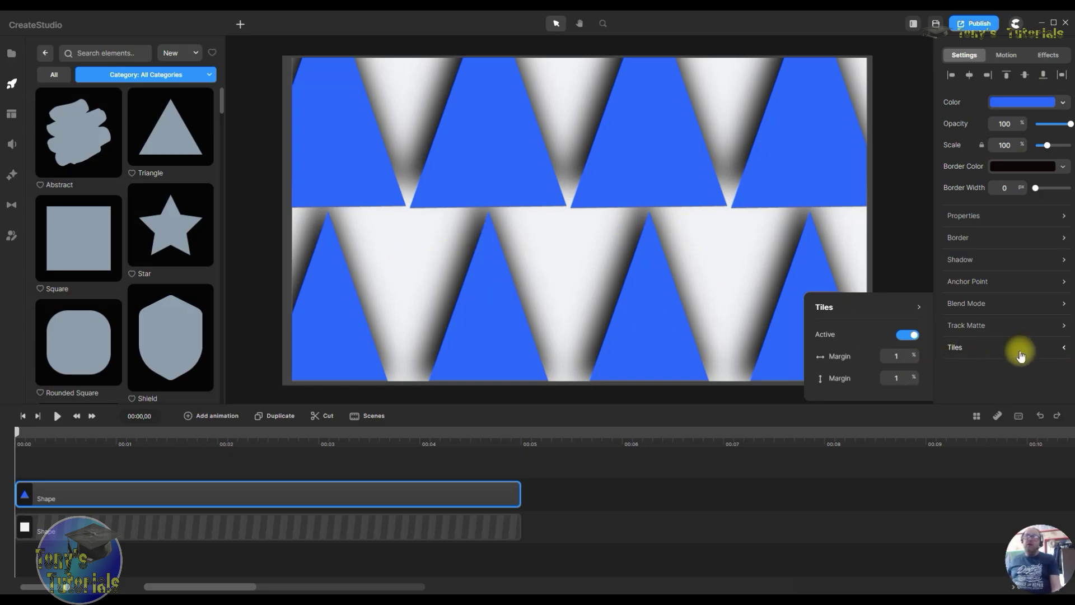
left_click_drag(623, 167, 691, 211)
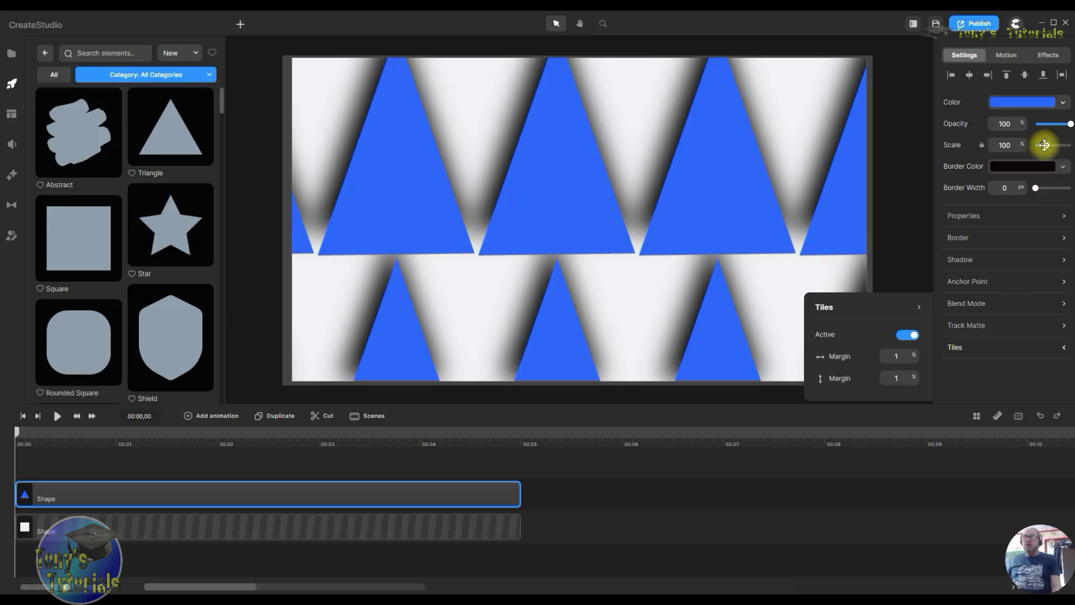
left_click_drag(1047, 143, 1038, 146)
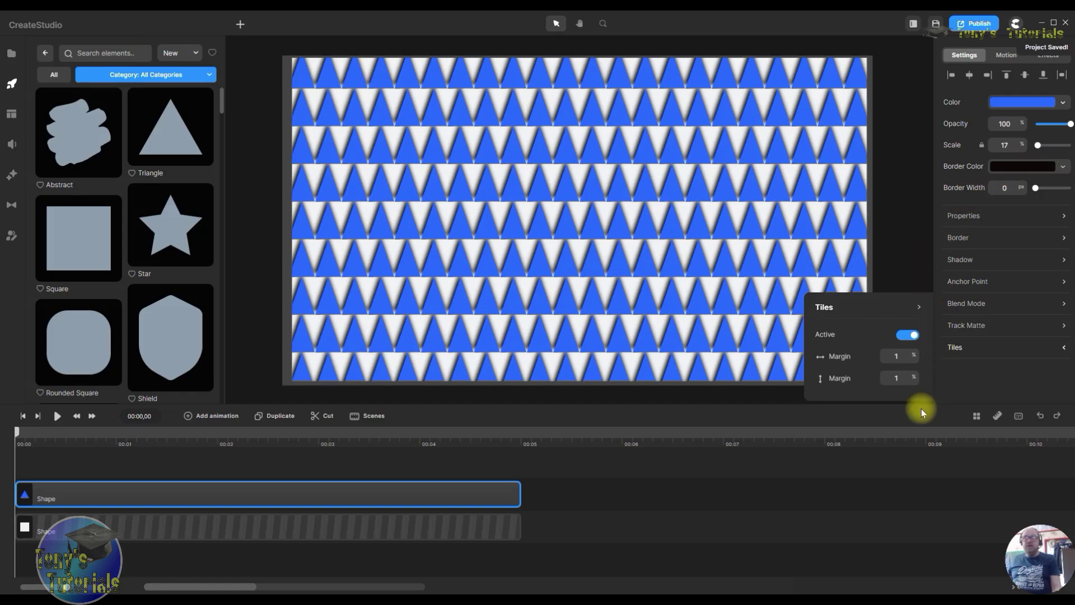
Step: Turn off the triangle's tiling and raise its scale to 82%
left_click(909, 338)
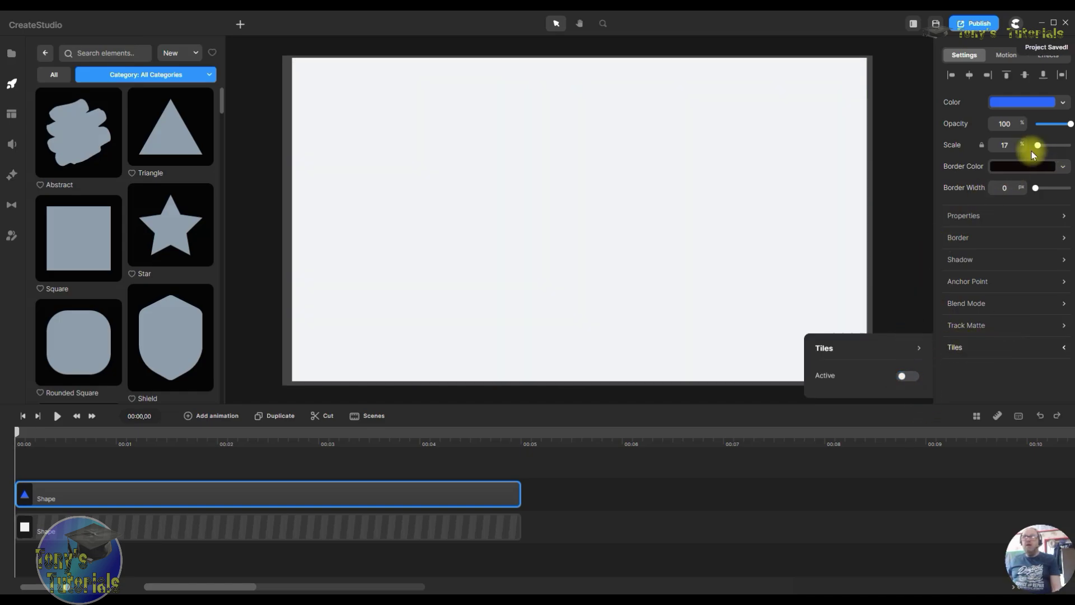
left_click_drag(1042, 146, 1045, 146)
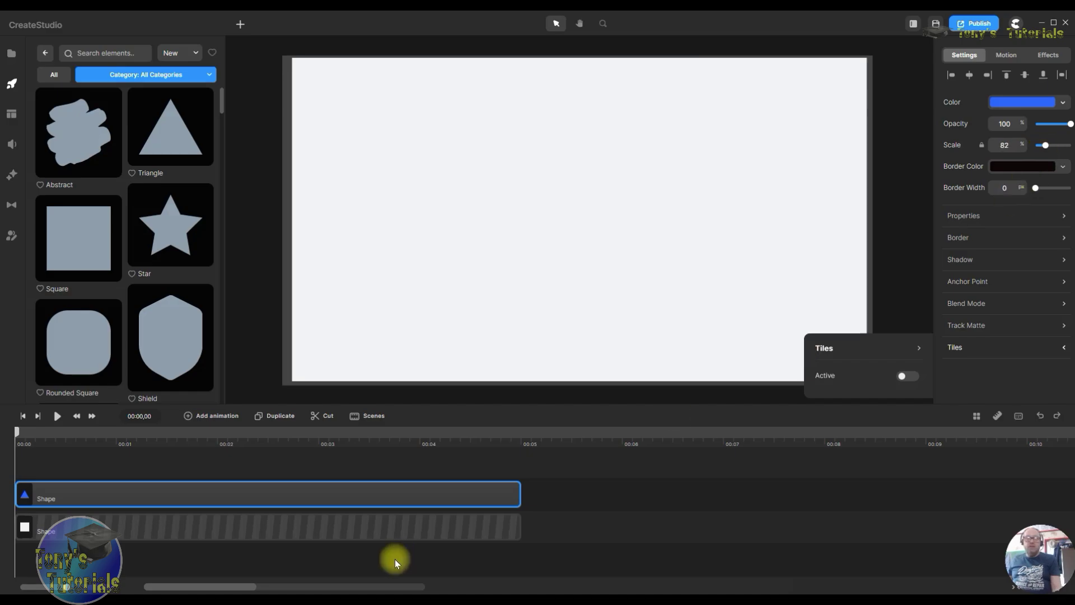
left_click_drag(391, 497, 440, 498)
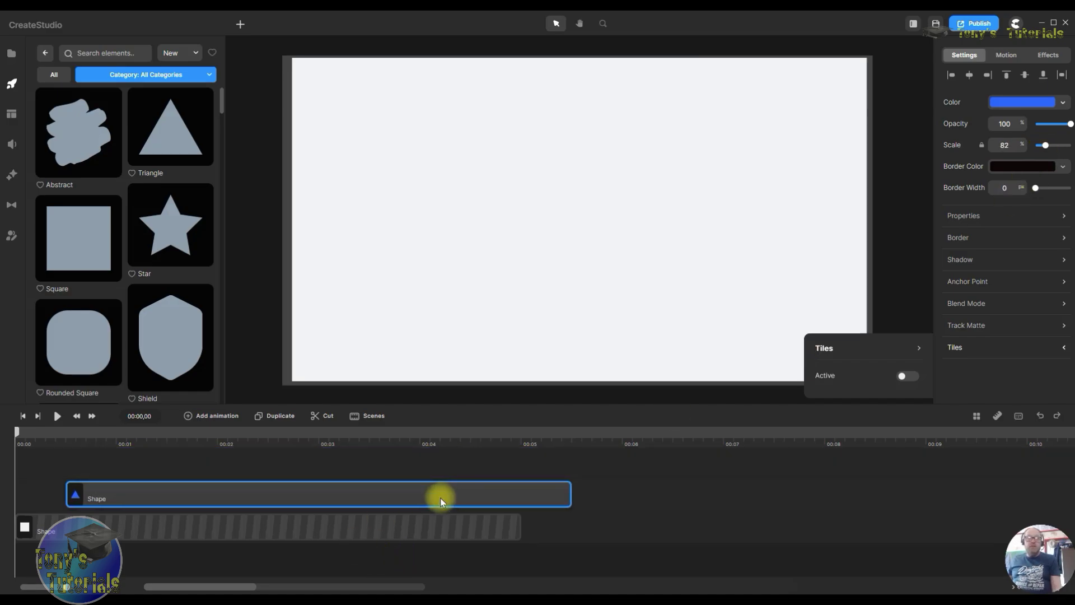
Step: Delete the old triangle layer and add a new Triangle element to the canvas, shrunk to about 24% scale
right_click(401, 500)
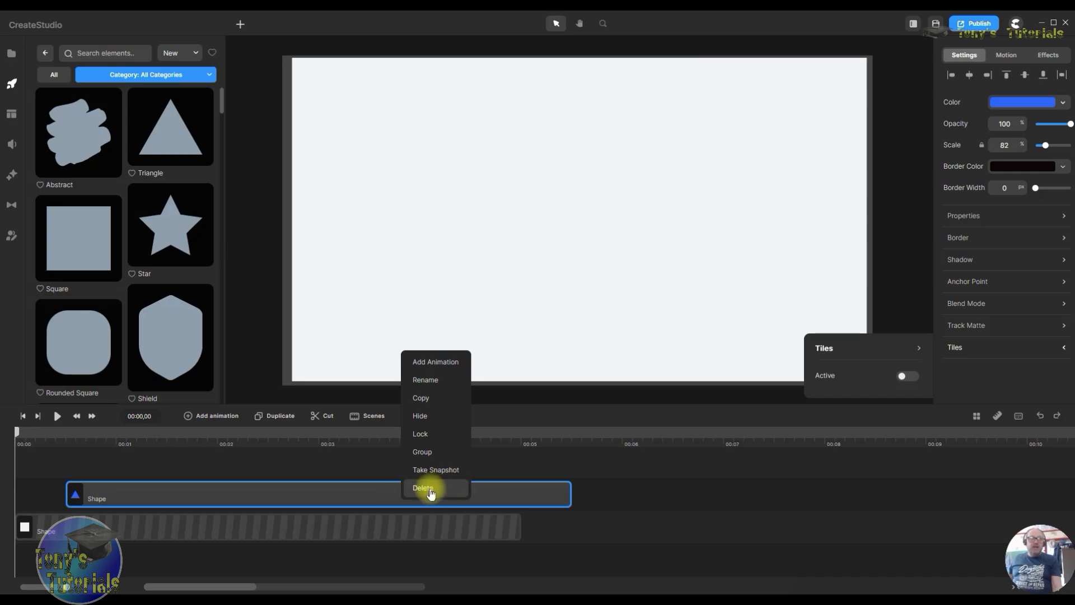
left_click(425, 487)
left_click_drag(151, 143, 575, 223)
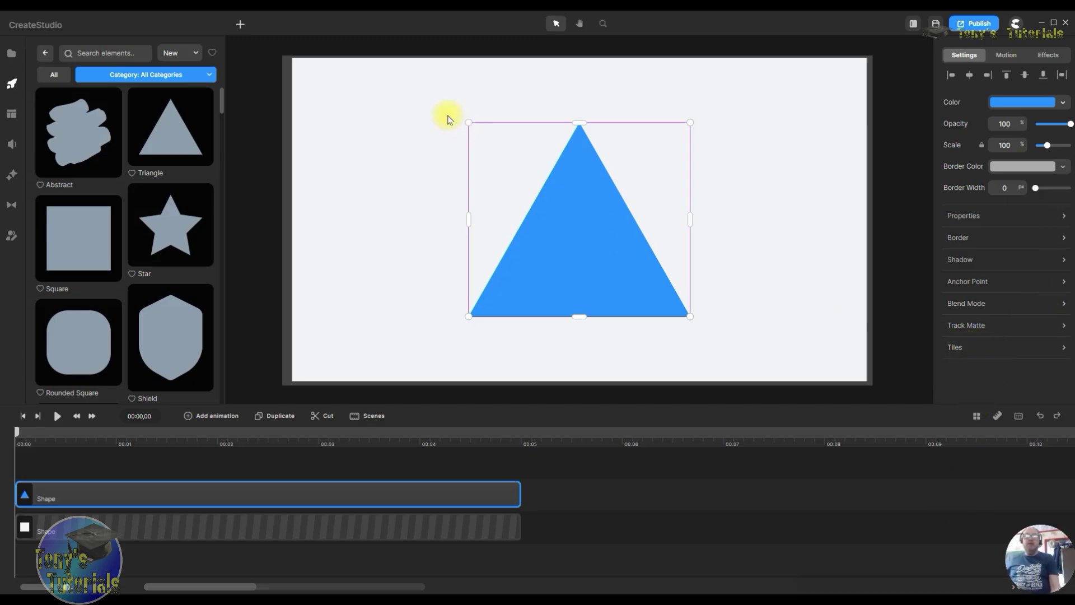
left_click_drag(468, 119, 624, 283)
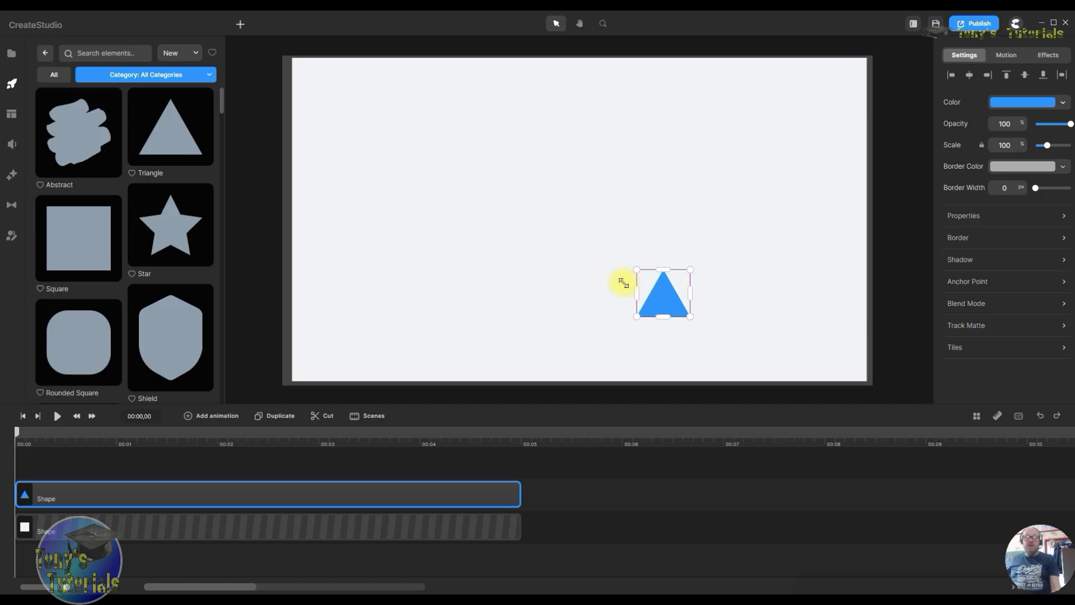
Step: Turn on tiling for the small triangle and shift the resulting pattern around the canvas
left_click(962, 348)
left_click(913, 379)
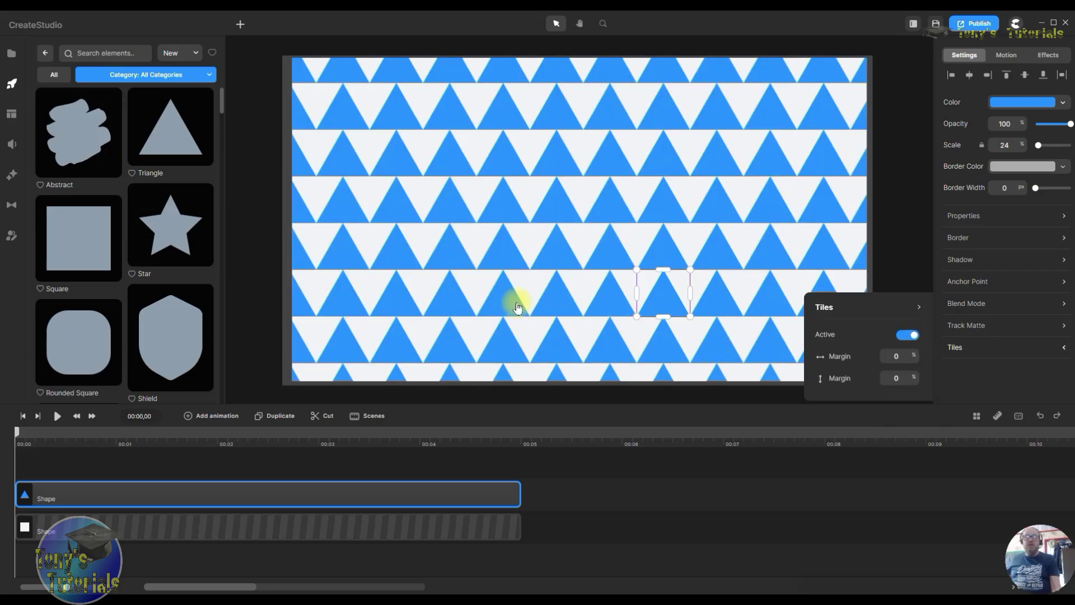
left_click_drag(663, 293, 712, 264)
left_click_drag(601, 217, 547, 239)
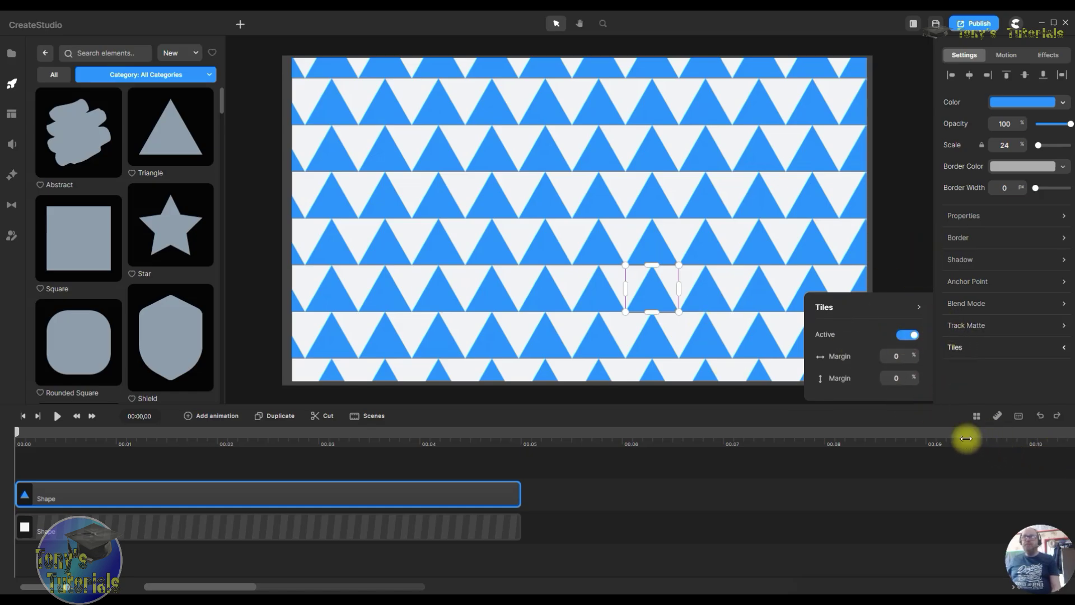
Step: Turn off the tiling, enlarge the triangle to about 60% scale and move it near the middle of the canvas
left_click(914, 334)
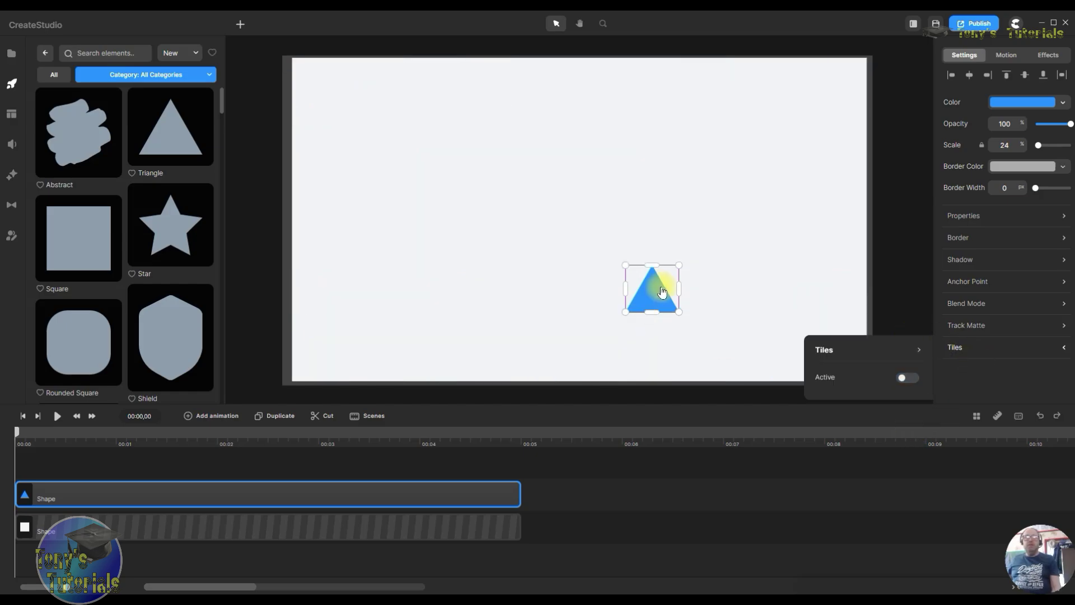
left_click_drag(626, 265, 547, 192)
mouse_move(598, 276)
left_mouse_down()
mouse_move(511, 255)
mouse_move(589, 270)
left_mouse_up()
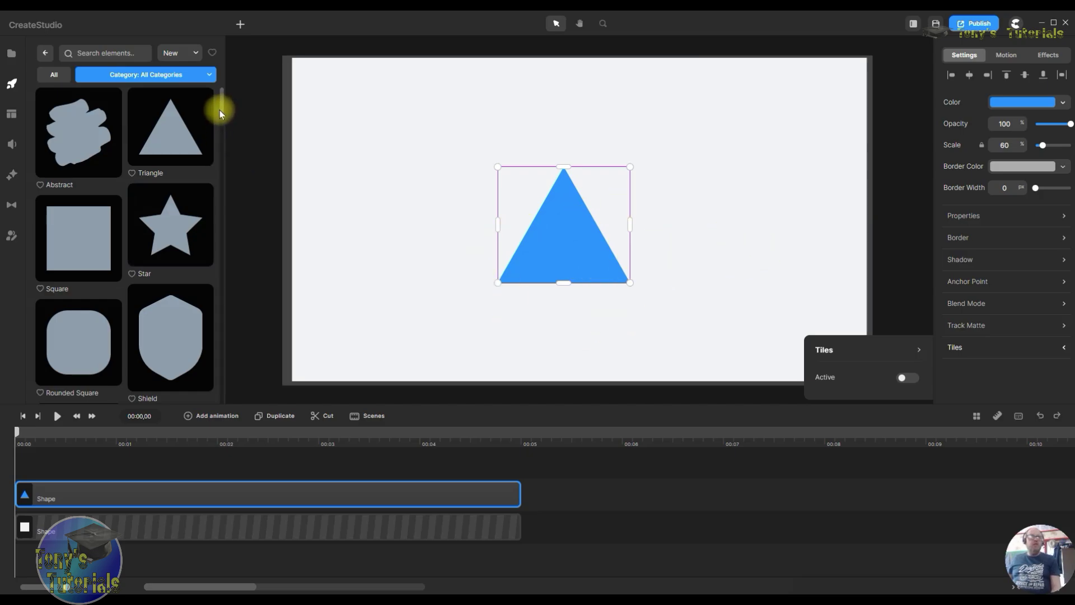
Step: Delete the triangle and place the two-earbud Airpods element from the library in the middle of the canvas
left_click_drag(221, 104, 220, 143)
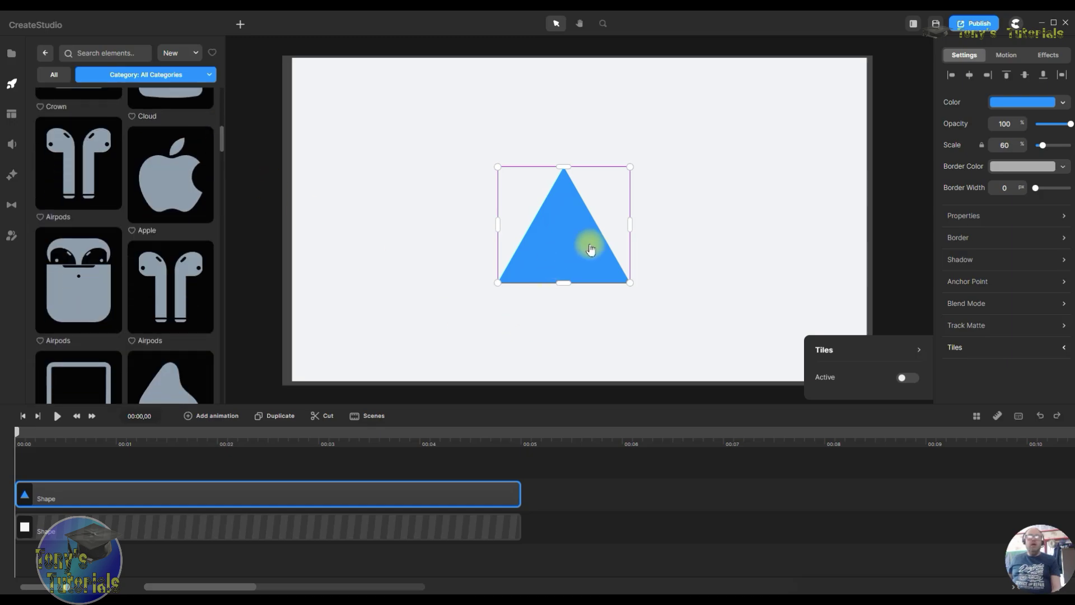
right_click(573, 209)
left_click(590, 270)
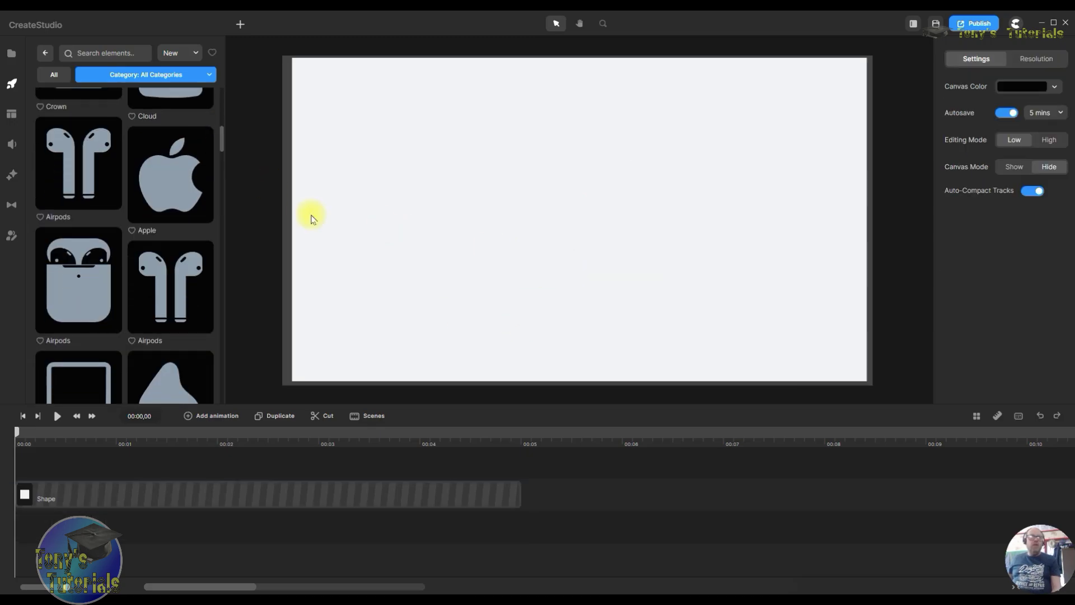
left_click_drag(73, 151, 582, 196)
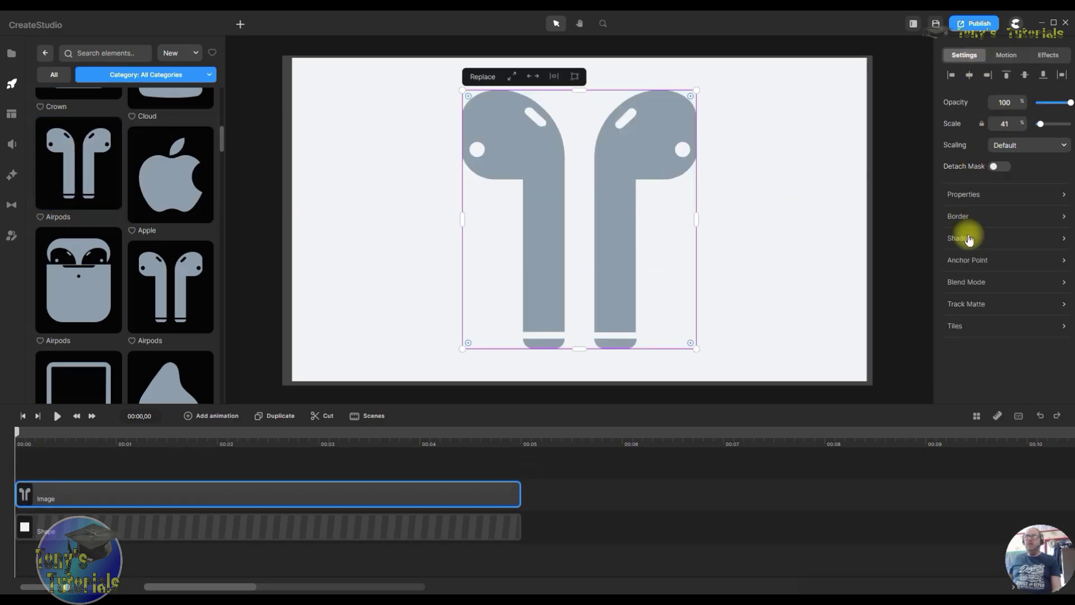
Step: Find the Color Replace effect in the effects library and apply it to the Airpods image
left_click(8, 56)
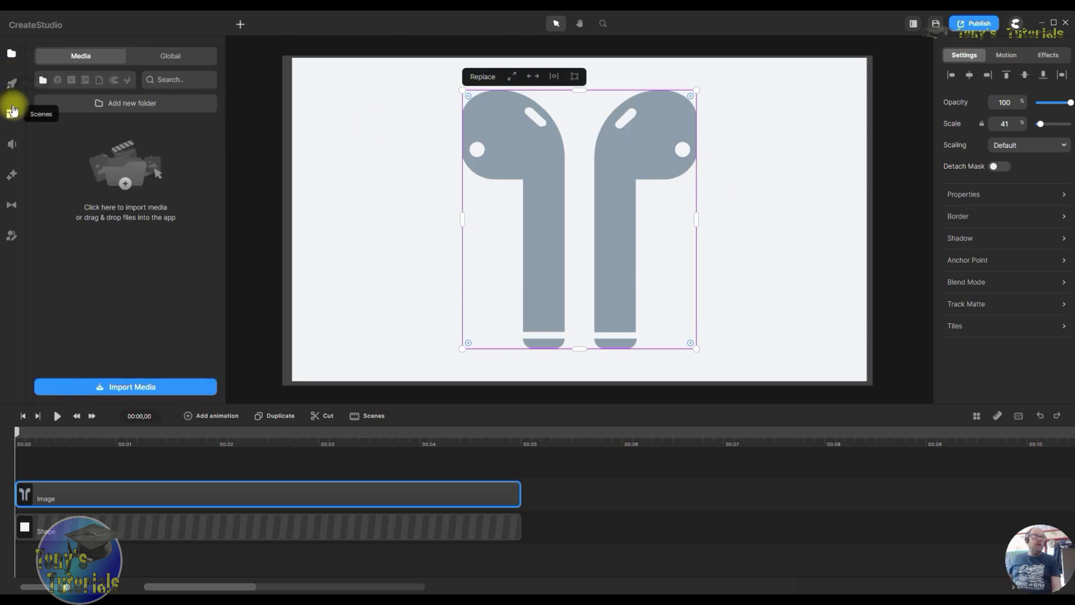
left_click(11, 84)
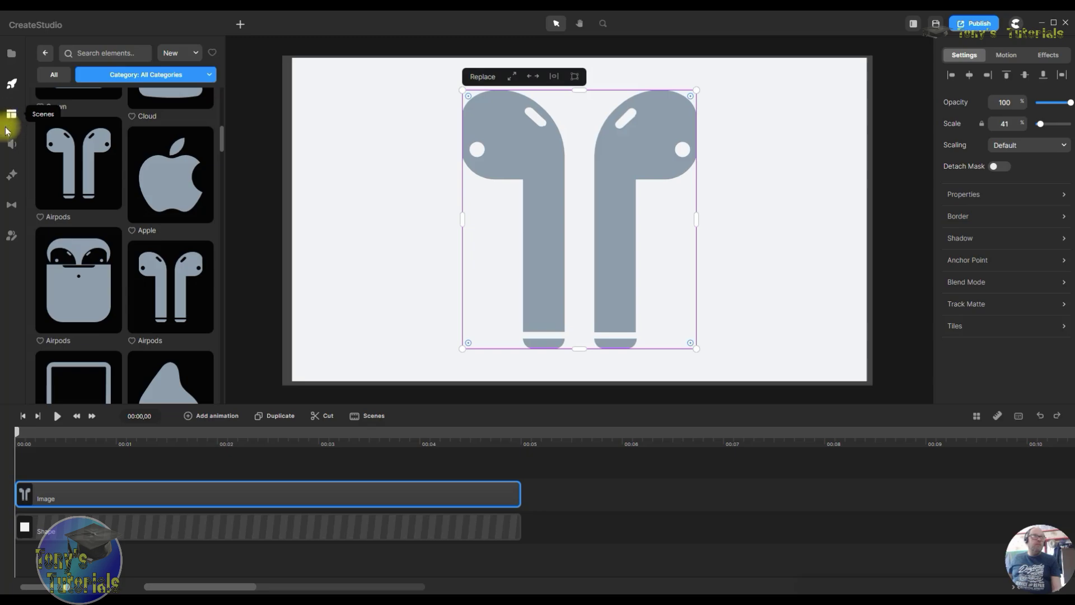
left_click(8, 115)
left_click(13, 175)
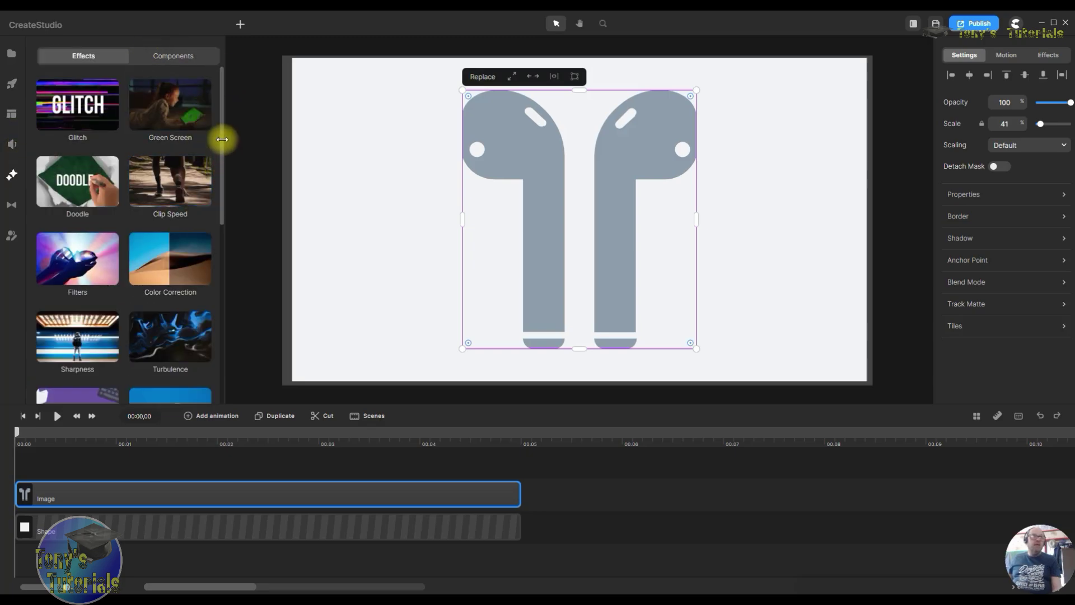
left_click_drag(220, 126, 218, 319)
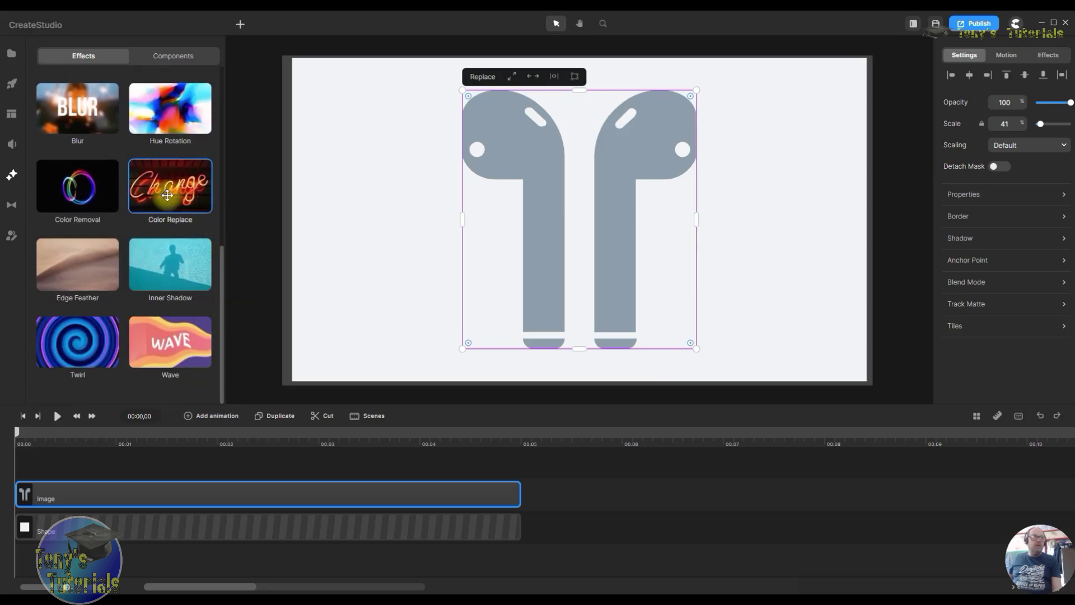
left_click_drag(167, 195, 555, 159)
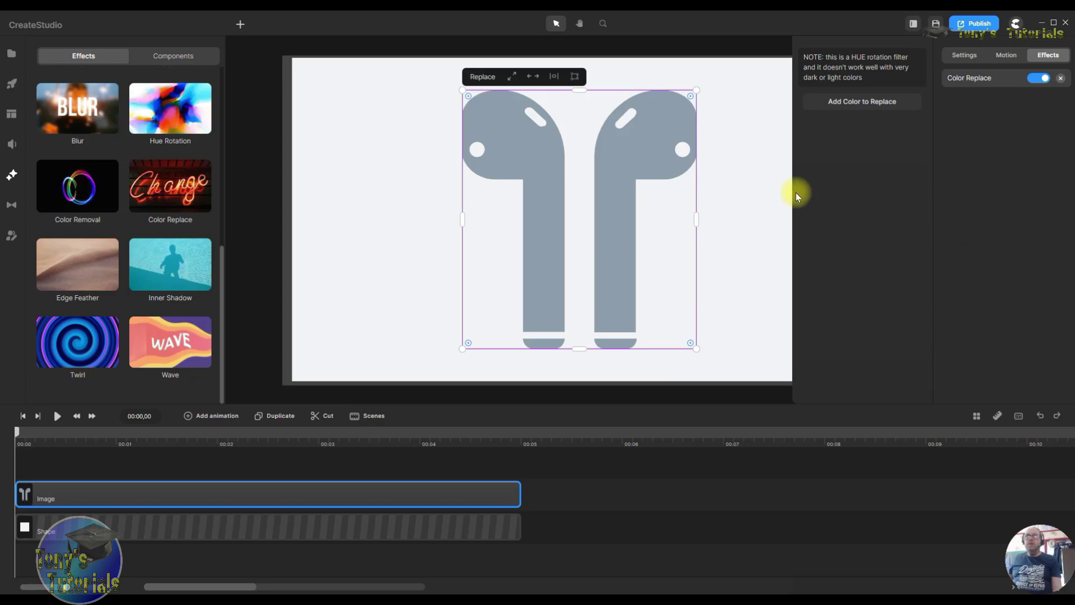
Step: Add a color replacement to the Airpods image and sample the earbuds' grey-blue (8c9daa) as the old color
left_click_drag(638, 171, 642, 172)
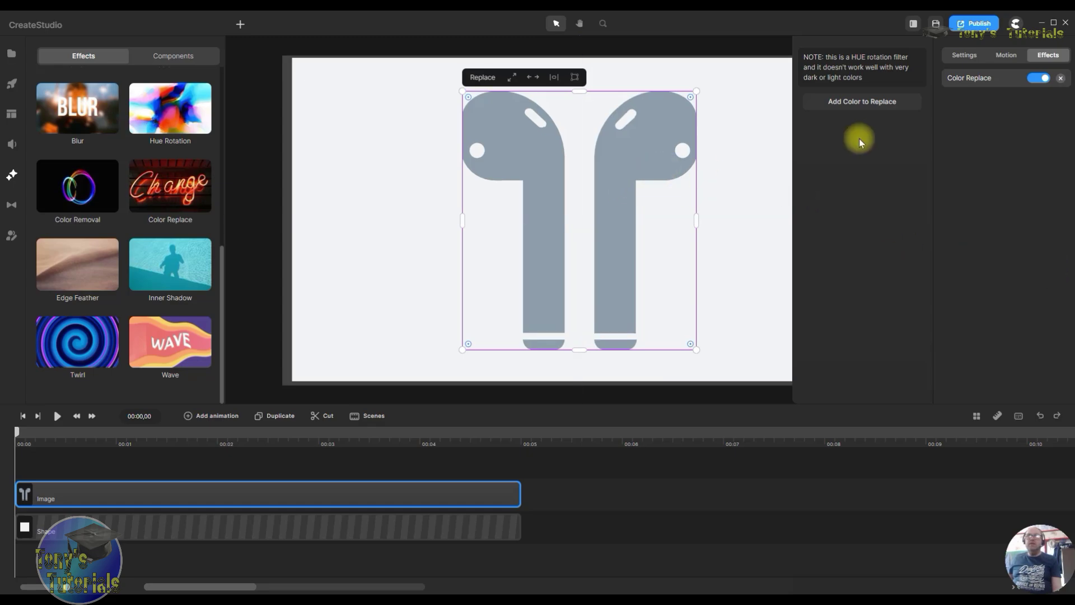
left_click(880, 103)
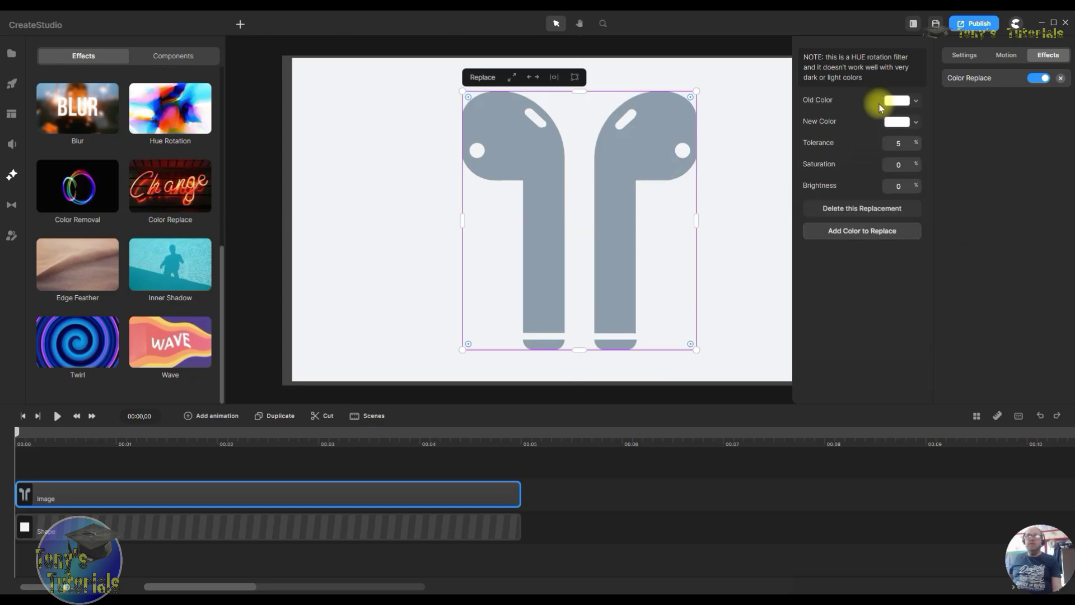
left_click(913, 104)
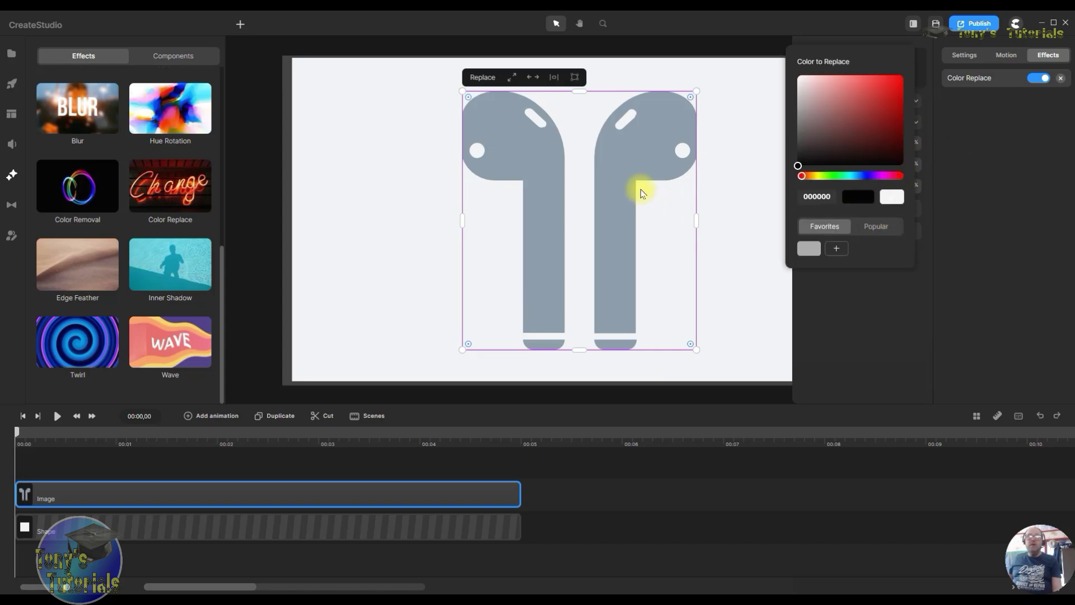
left_click(619, 161)
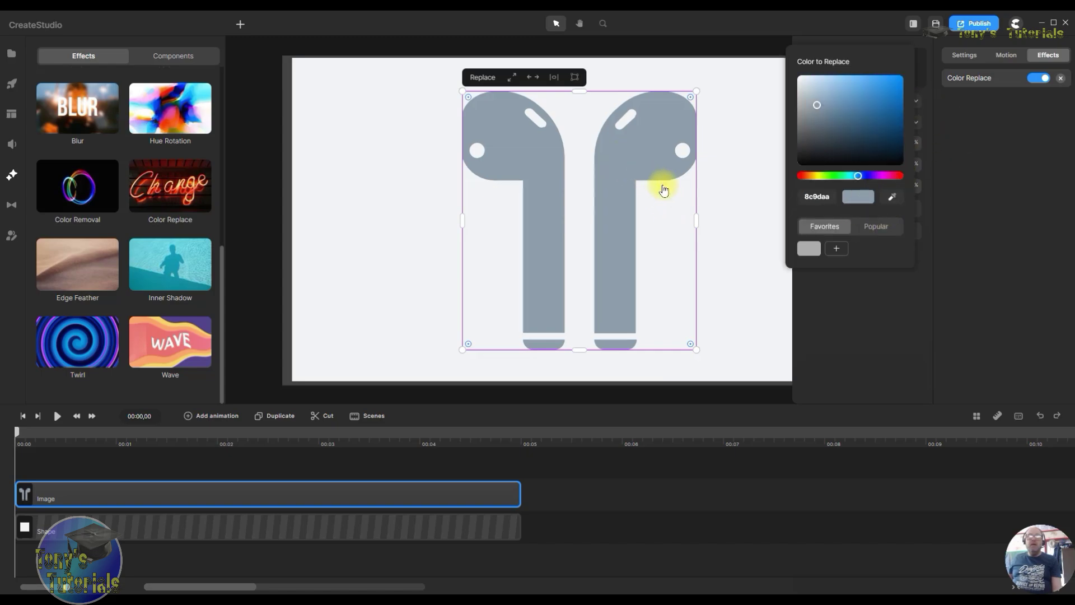
left_click(966, 278)
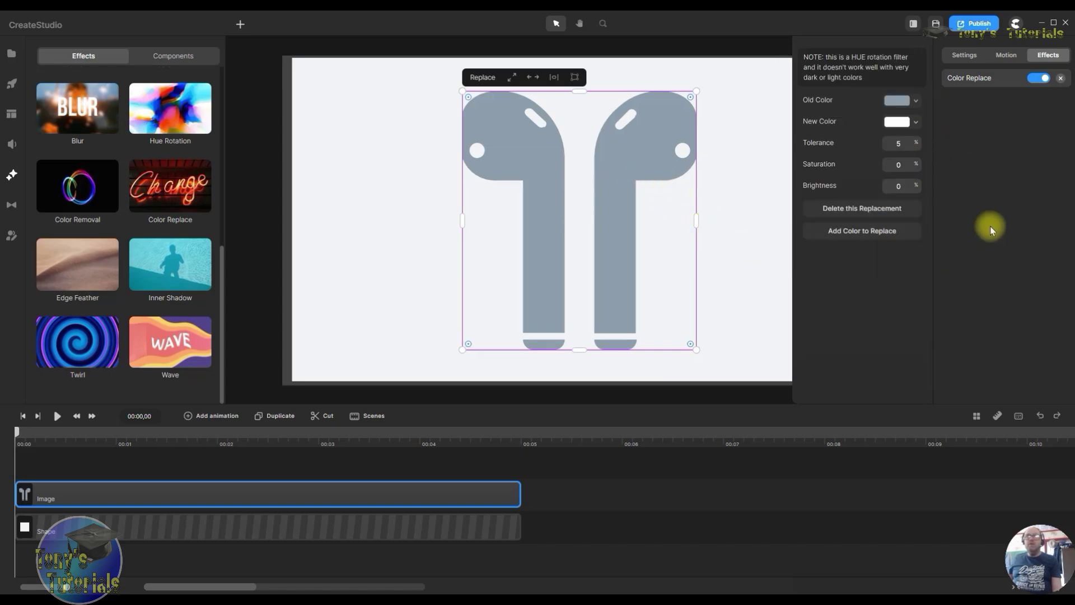
Step: Set the replacement's new color to a medium-dark green
left_click(898, 121)
left_click(821, 199)
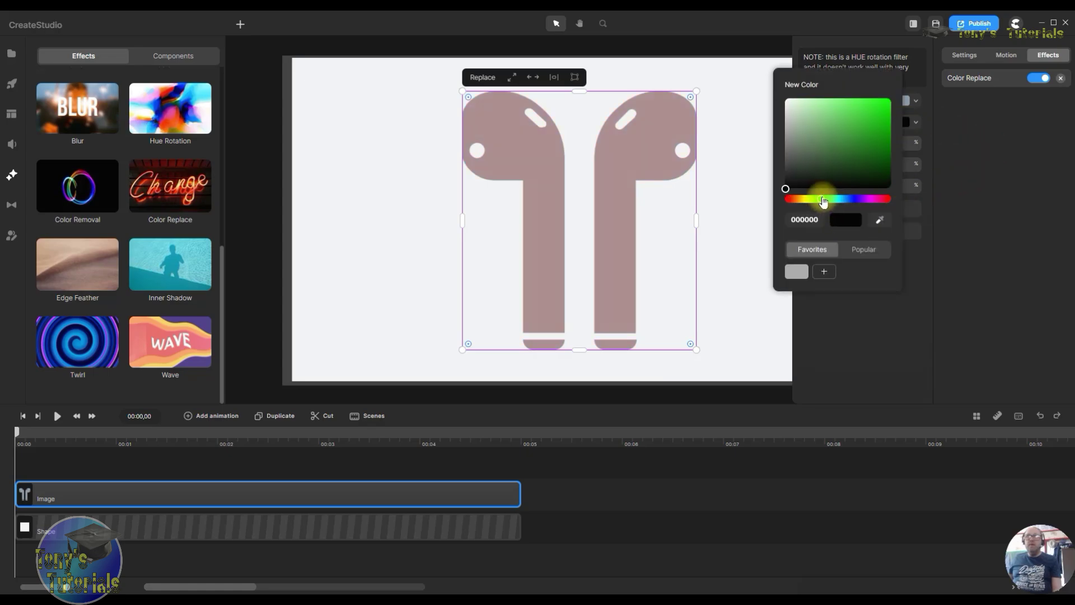
left_click(879, 139)
left_click(994, 204)
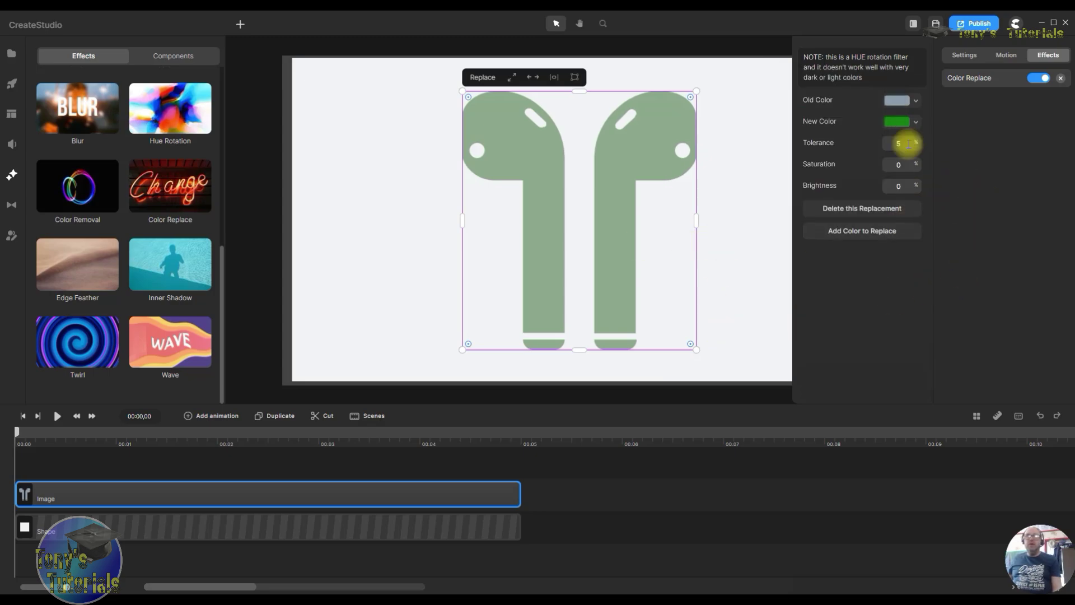
Step: Try tolerances of 50% and 1% for the green replacement and move the Airpods image slightly up
double_click(899, 143)
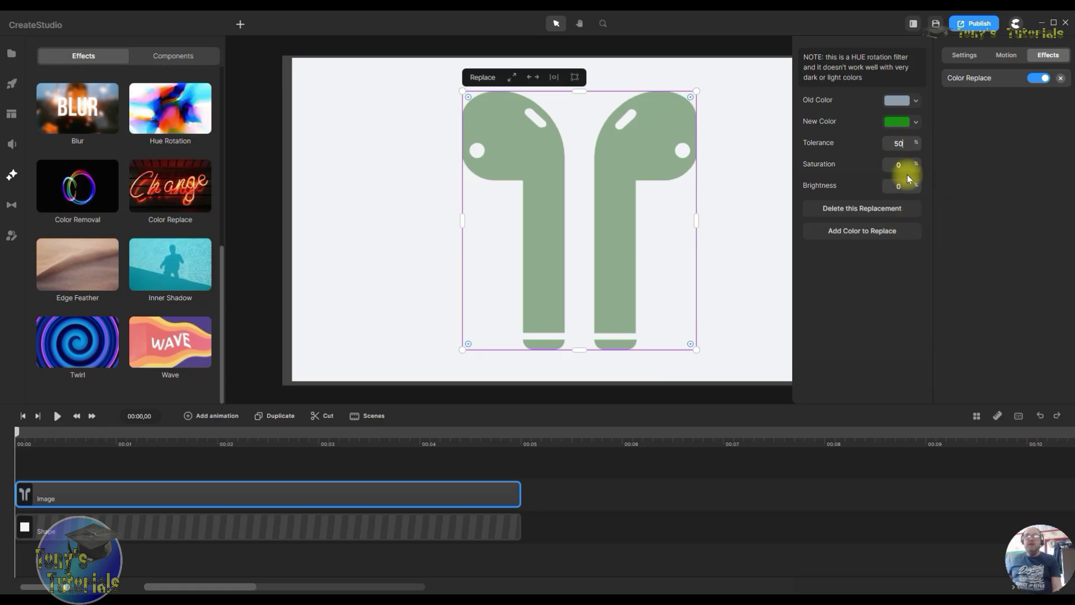
double_click(903, 143)
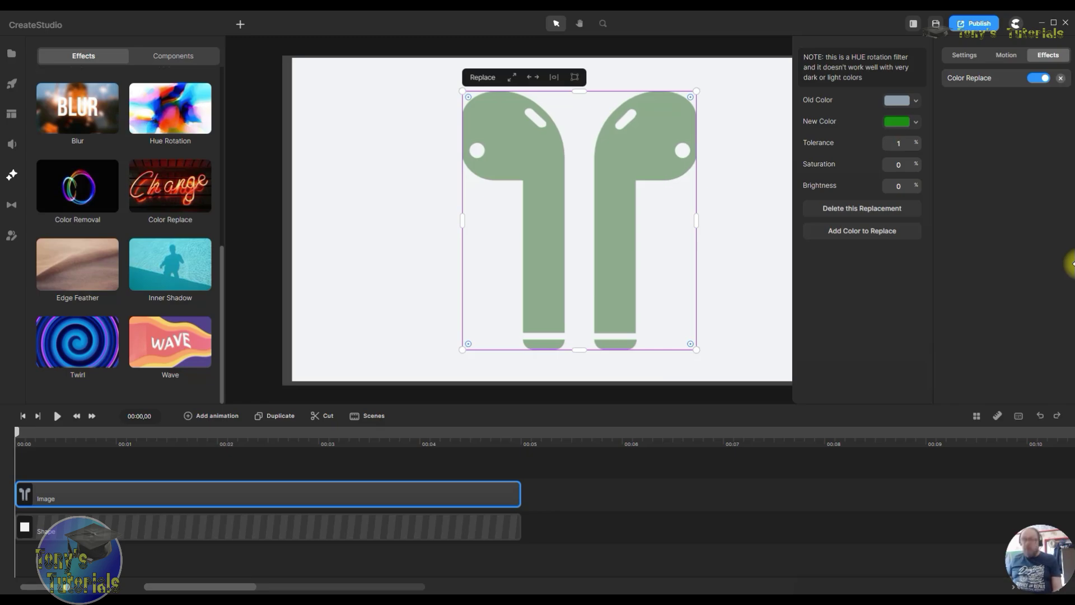
mouse_move(622, 176)
left_mouse_down()
mouse_move(559, 223)
mouse_move(616, 168)
left_mouse_up()
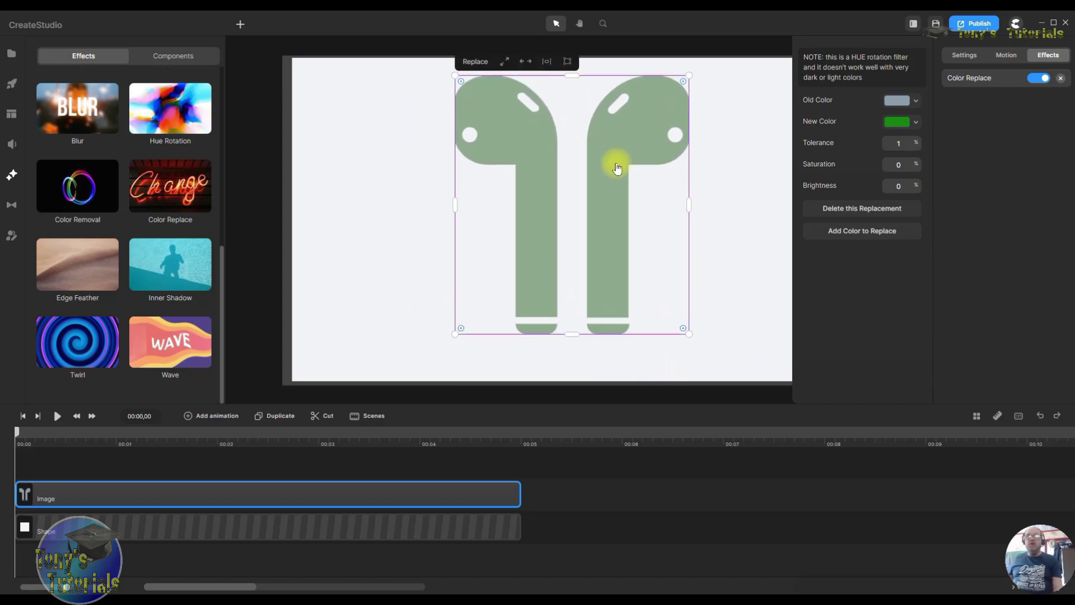
Step: Change the new color to bright green 2bed21 and set the tolerance to 100%, repositioning the Airpods near the canvas's upper edge
left_click(916, 122)
left_click(844, 170)
left_click(913, 97)
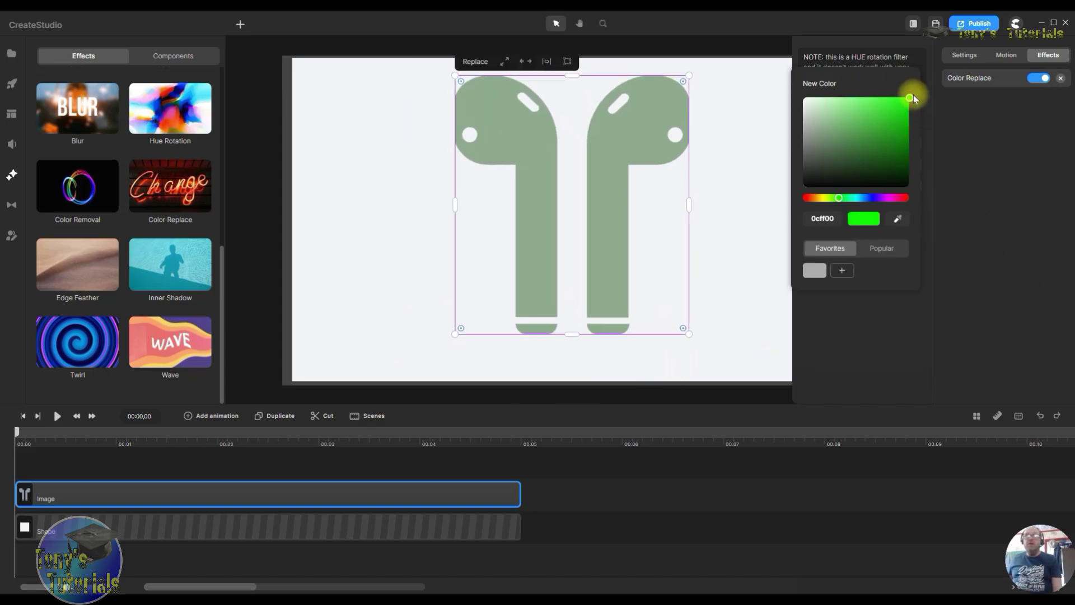
left_click(984, 159)
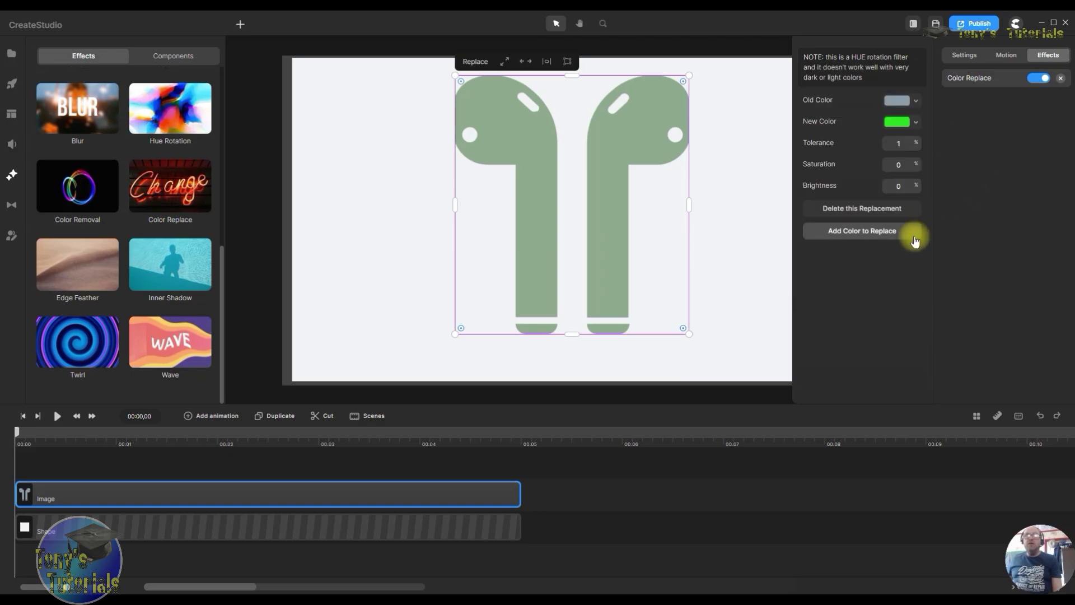
double_click(885, 144)
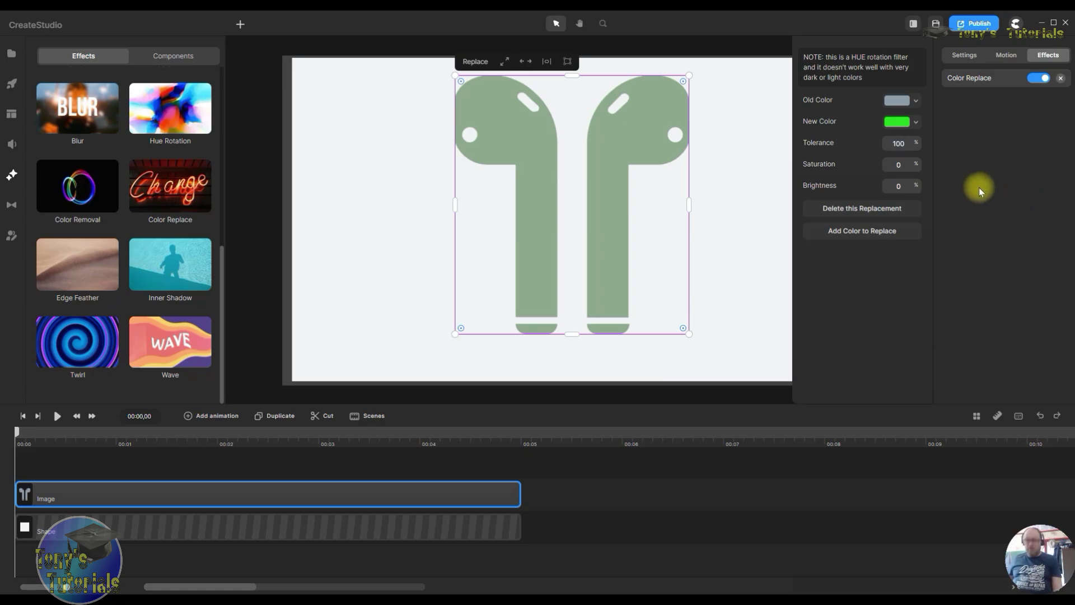
left_click_drag(627, 157, 709, 90)
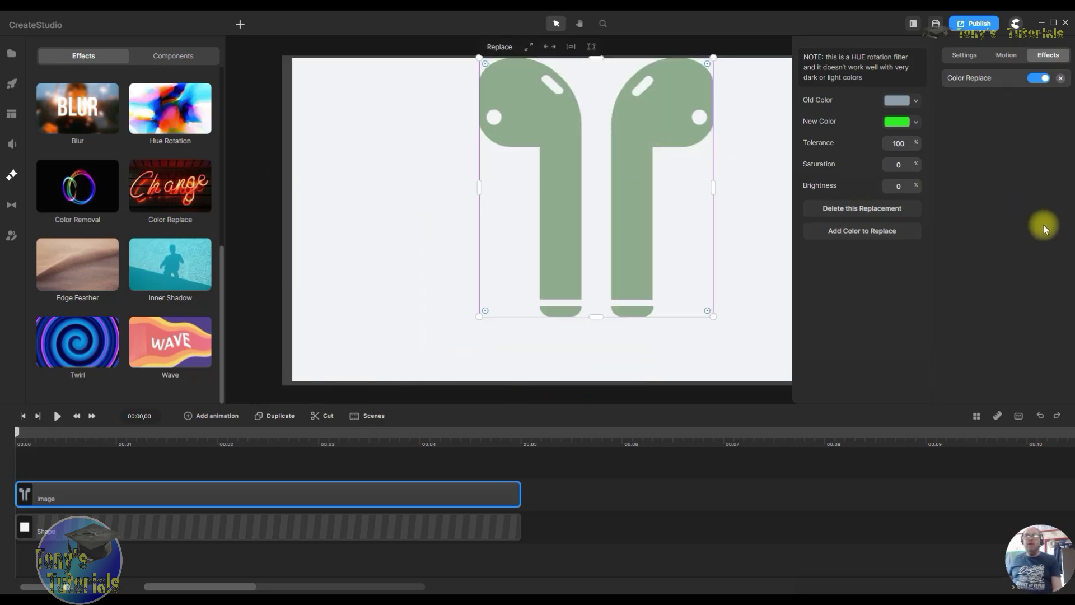
Step: Change the replacement's new color to bright red e50d26 and move the Airpods image back down on the canvas
left_click(915, 129)
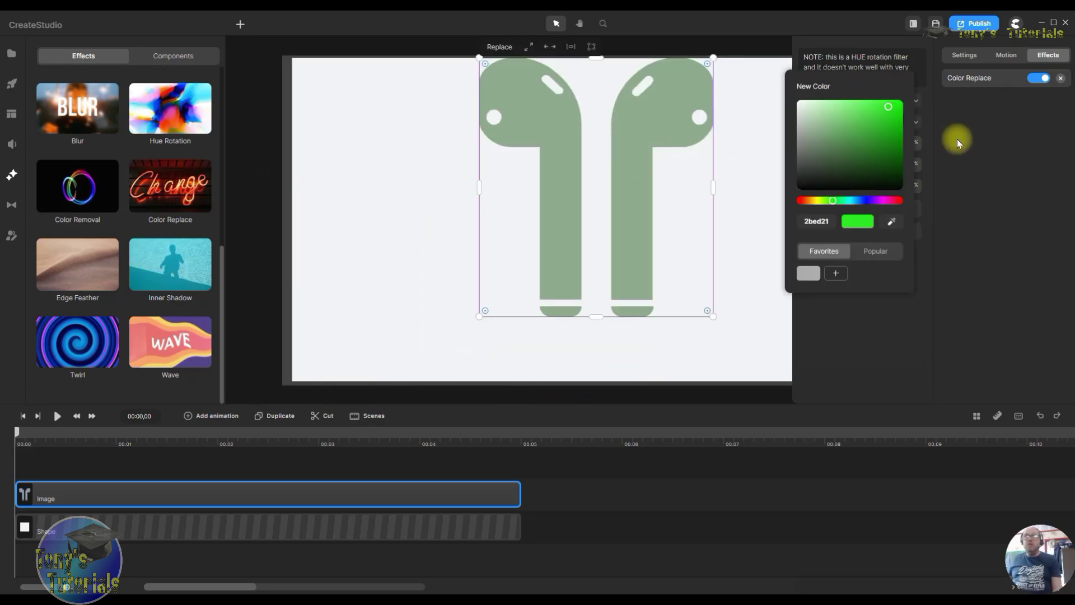
left_click(899, 133)
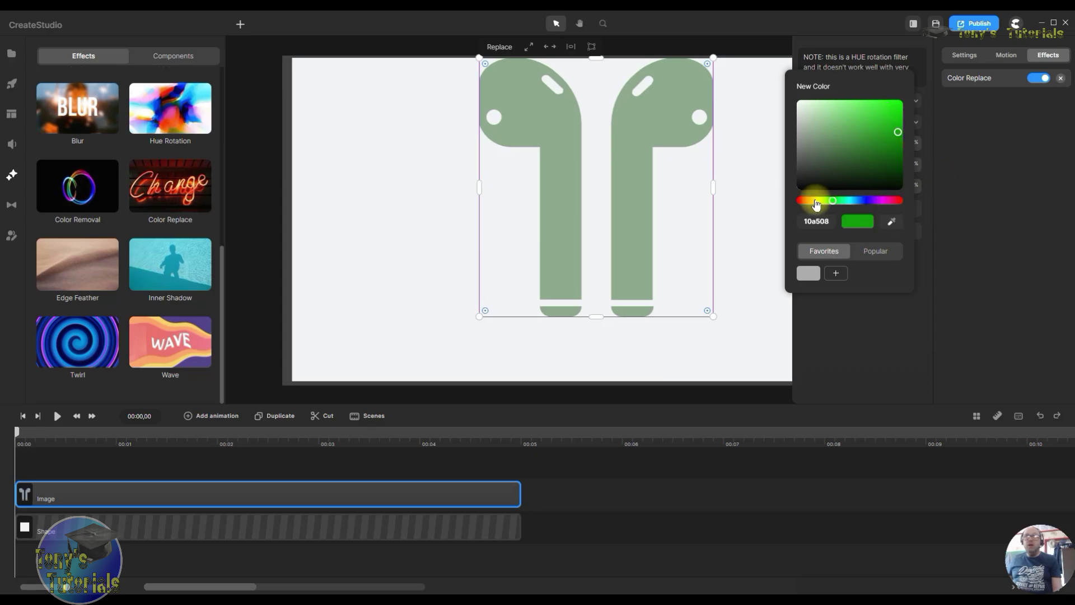
left_click_drag(833, 200, 897, 201)
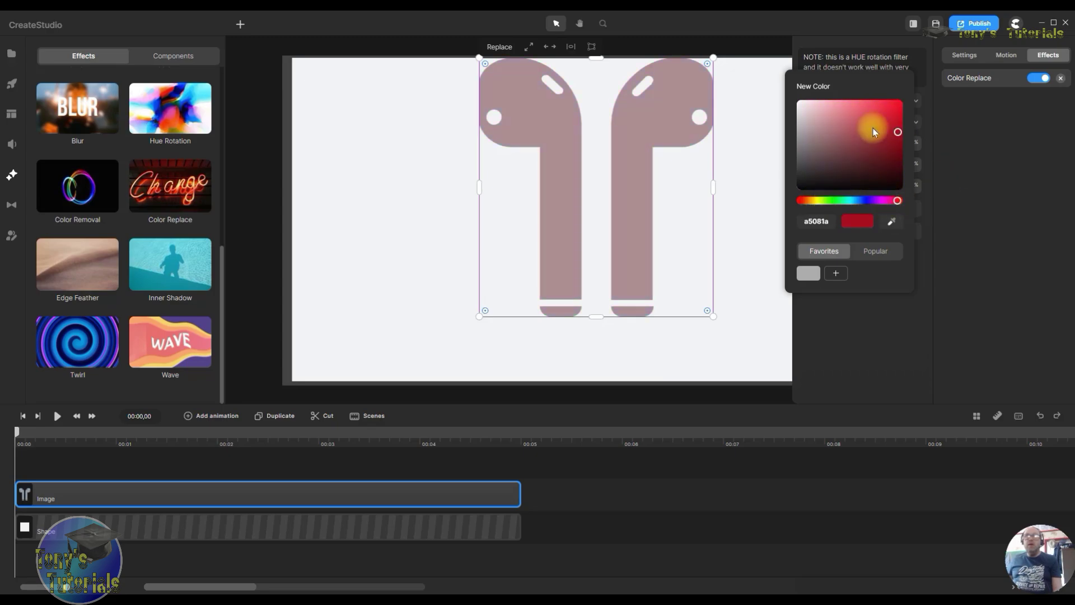
left_click(897, 110)
left_click(775, 202)
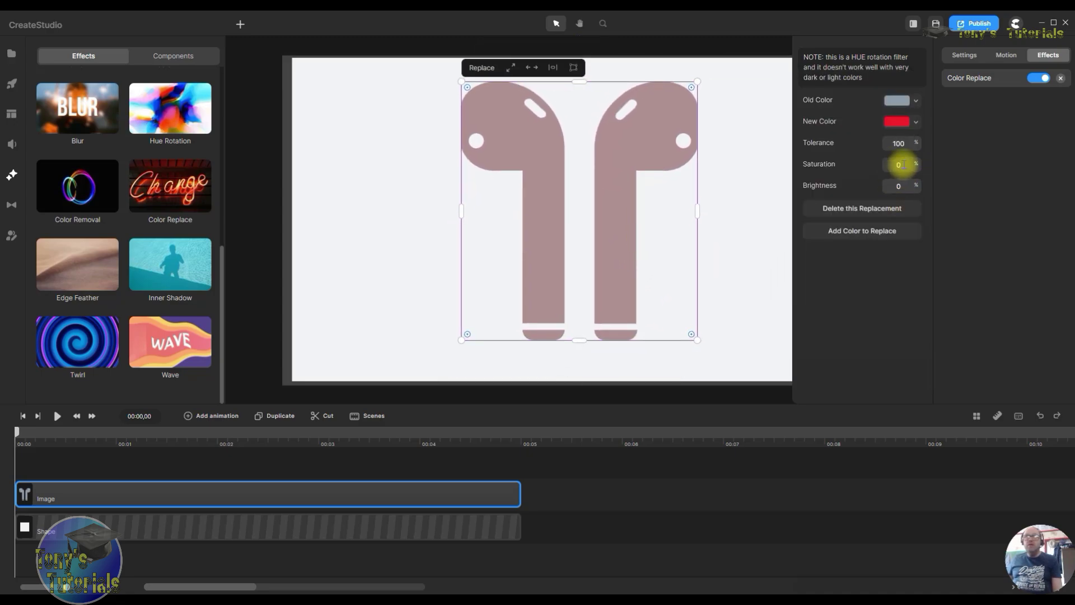
Step: Set the red replacement's saturation to 10% and its brightness to 90%
left_click(903, 165)
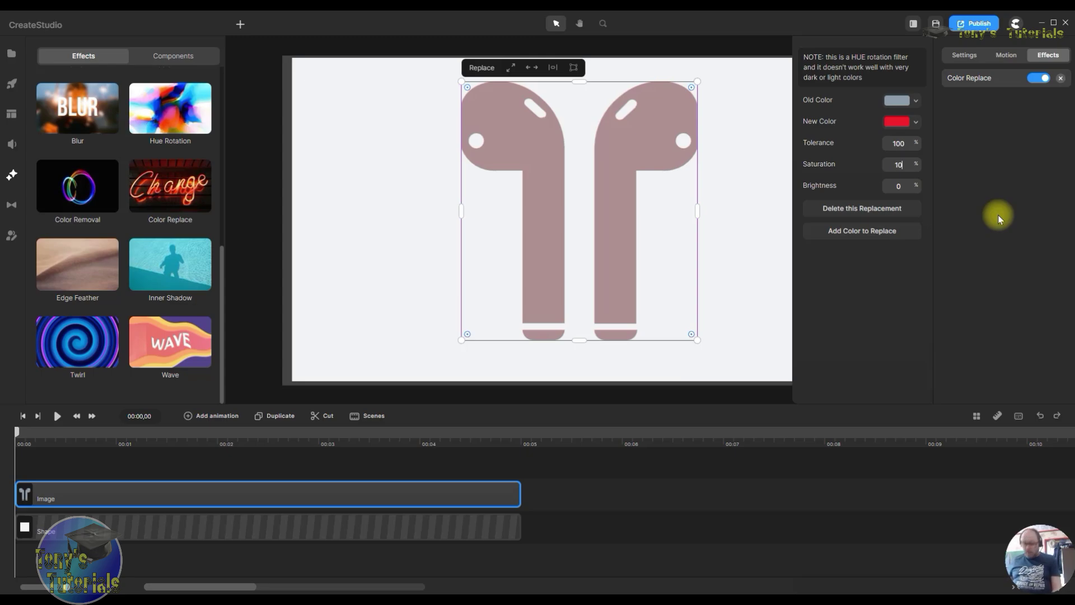
key("Return")
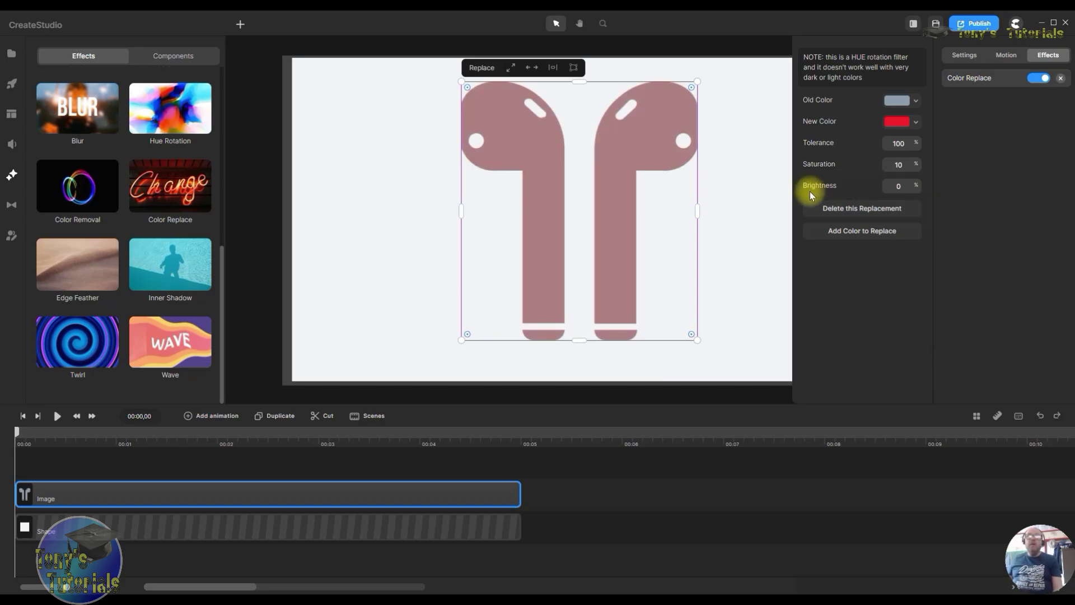
double_click(901, 186)
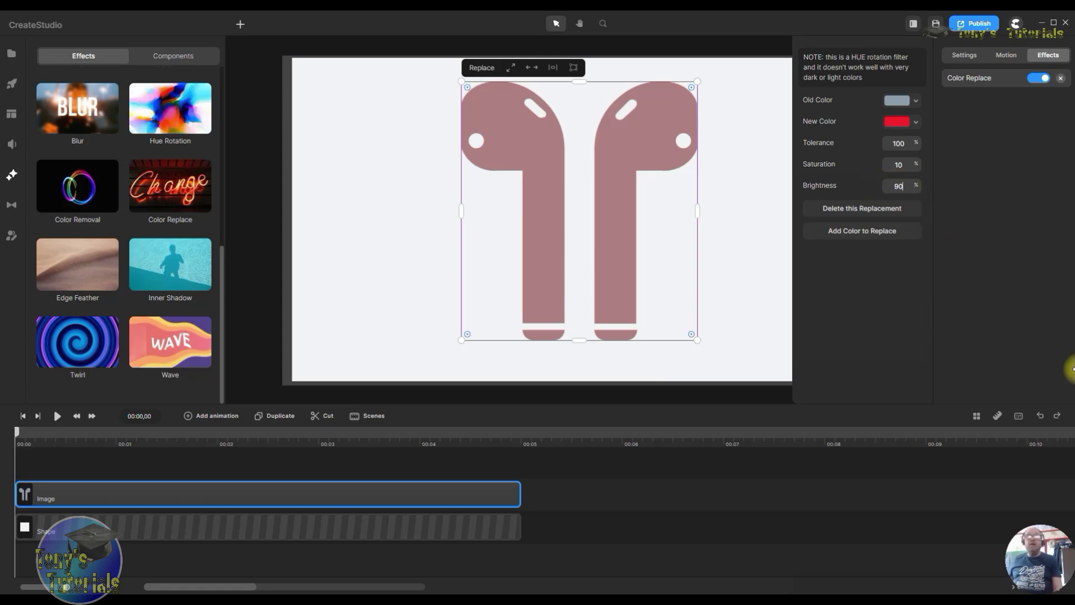
key("Return")
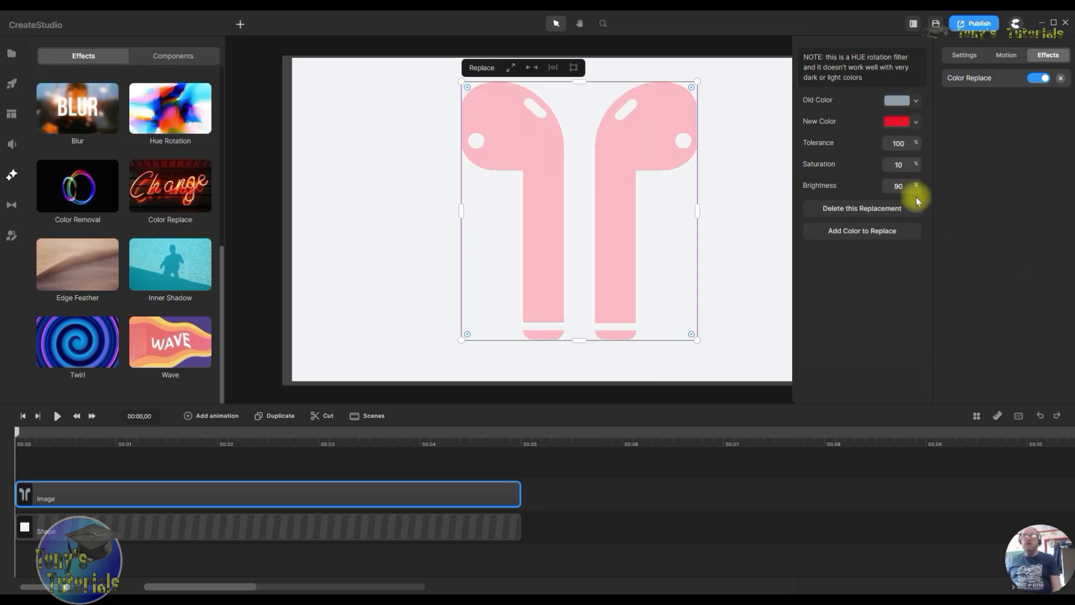
Step: Reset the red replacement's brightness to 0% and set its saturation to 90%
double_click(902, 187)
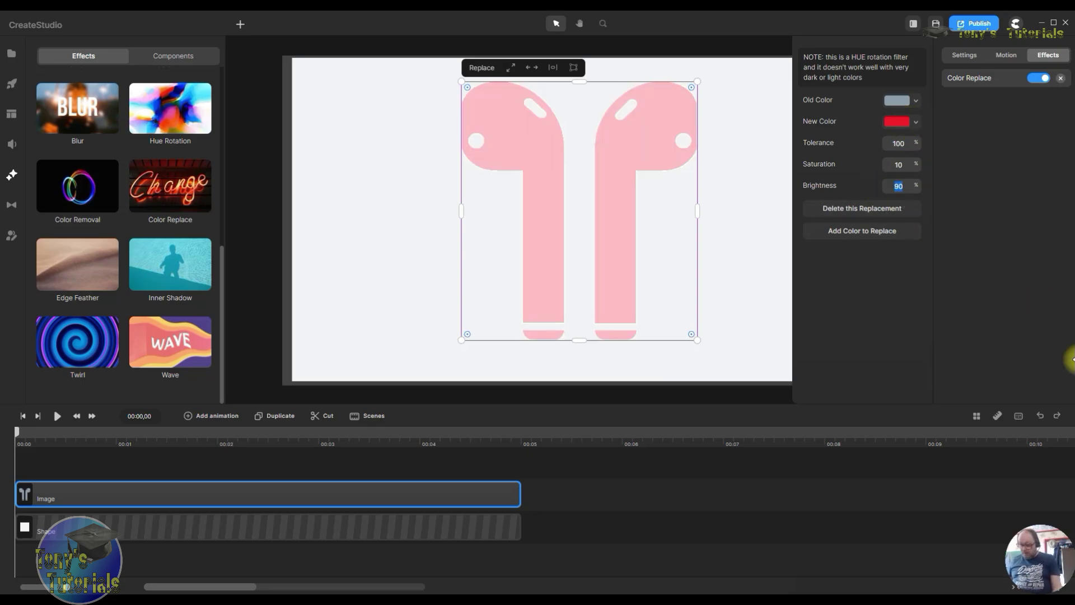
left_click(899, 164)
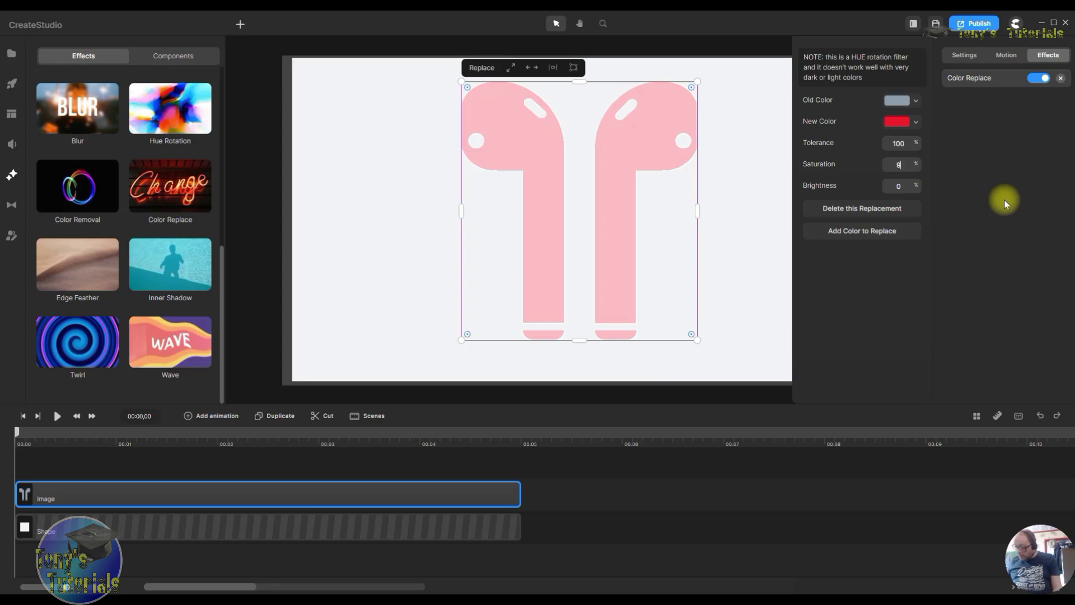
key("Return")
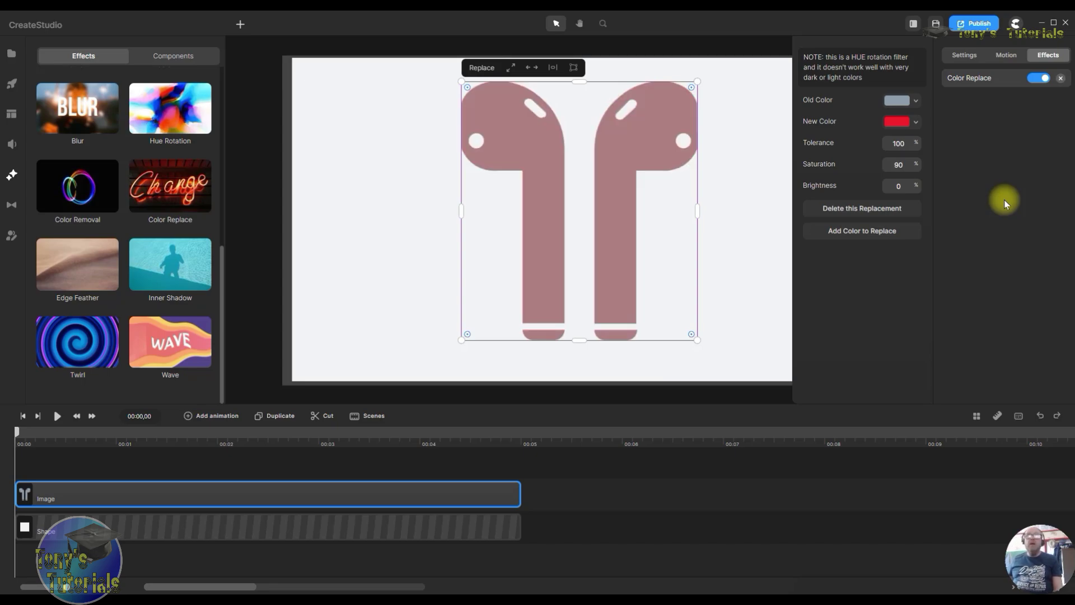
Step: Set the red replacement's tolerance to 10% and move the Airpods image slightly left on the canvas
double_click(908, 143)
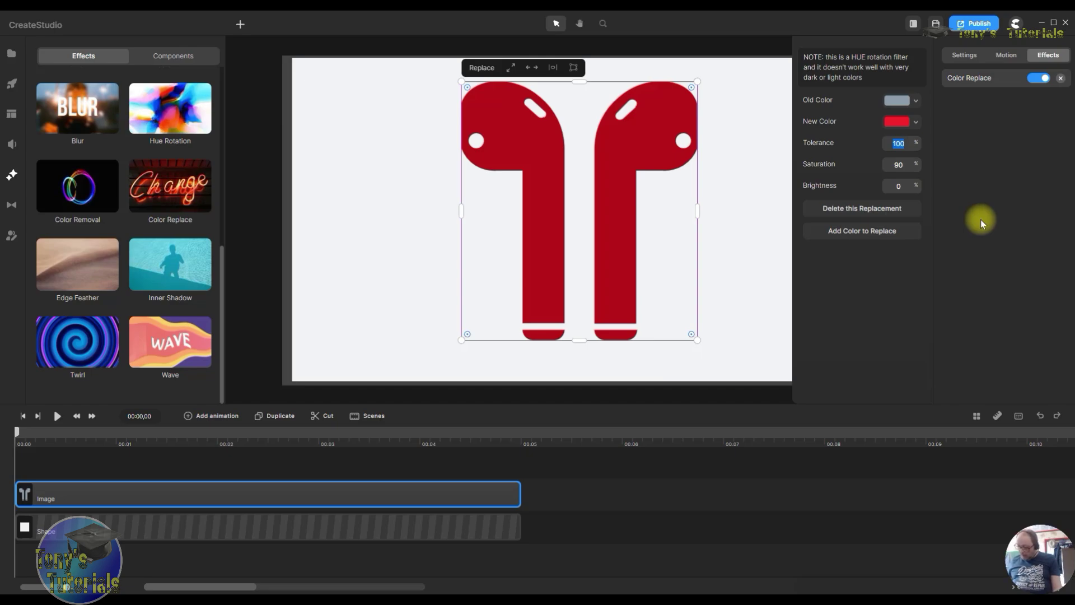
type("10")
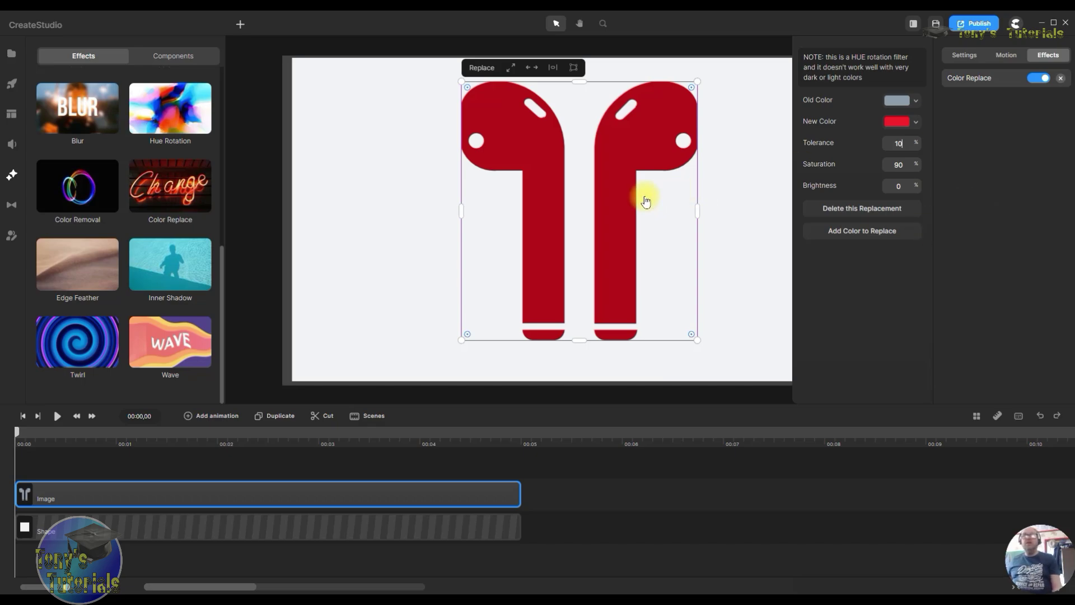
left_click_drag(635, 224, 603, 223)
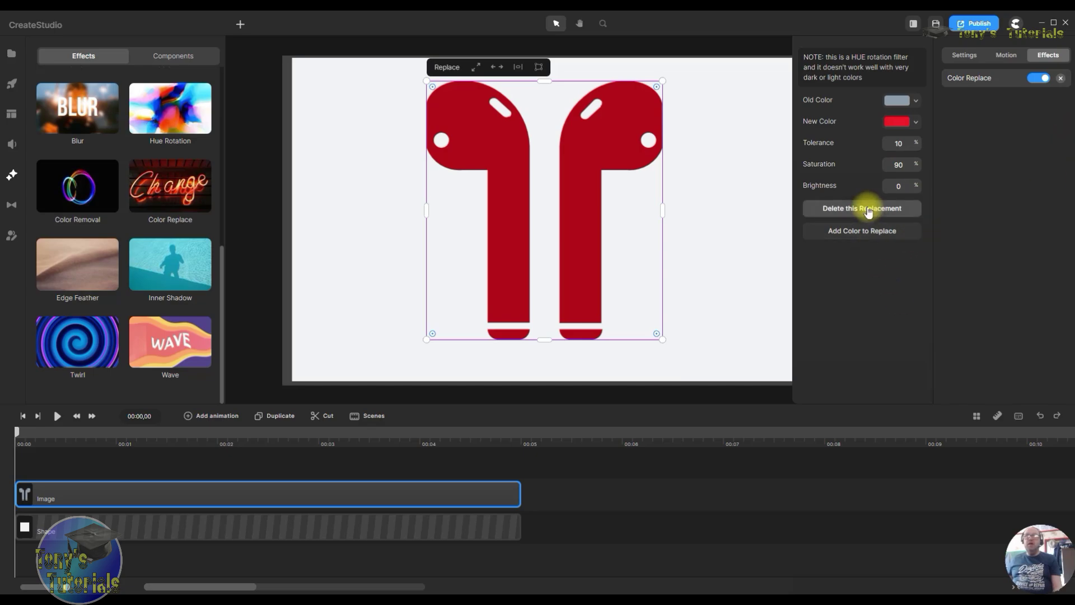
Step: Delete the red replacement and add a new one with the earbuds' grey-blue (8c9daa) sampled as the old color
left_click(892, 209)
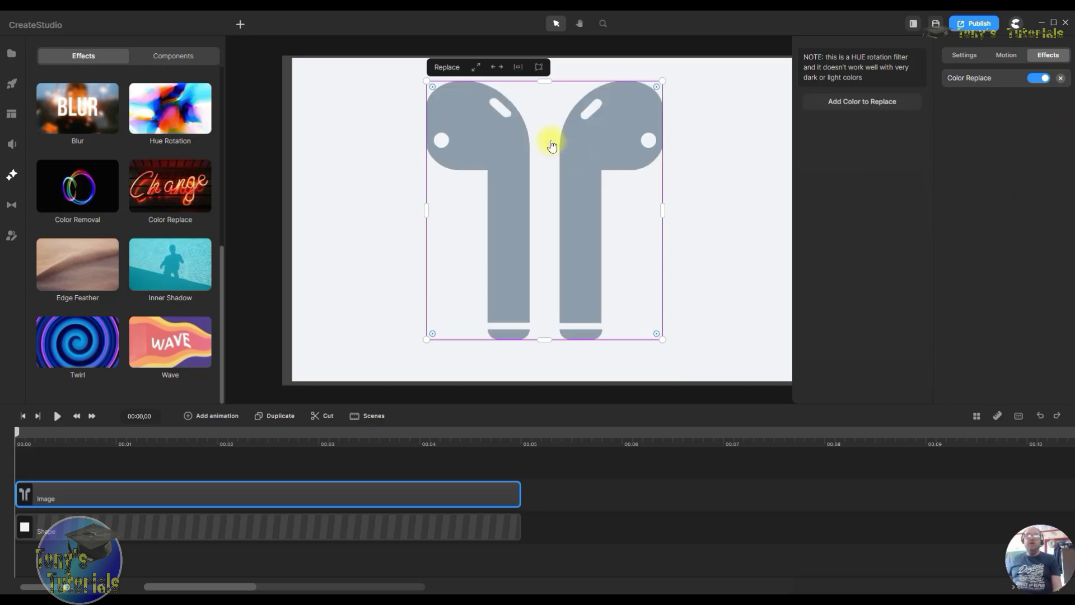
left_click(863, 102)
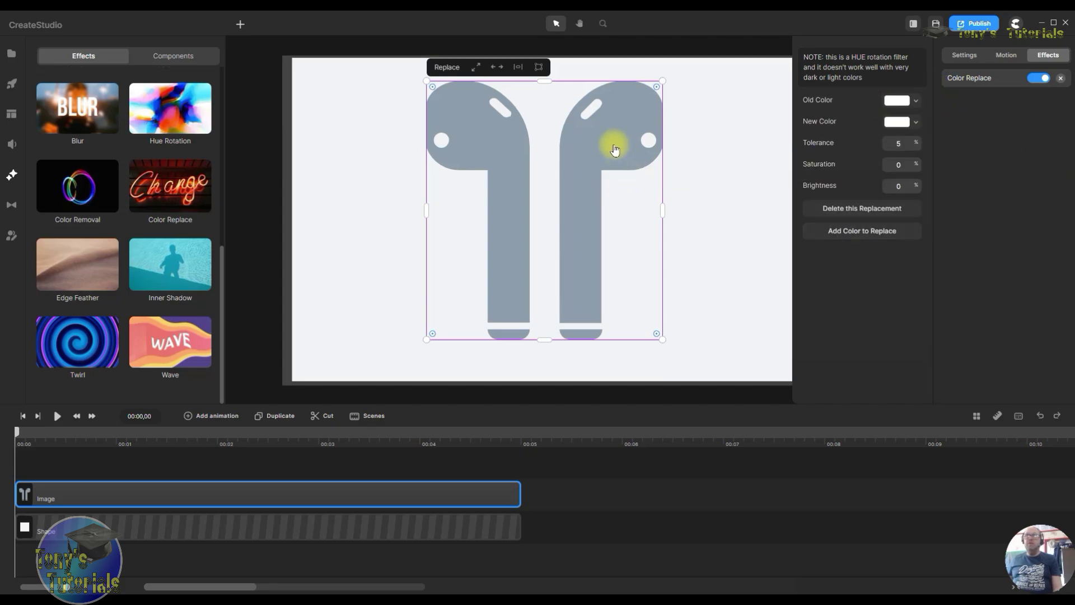
left_click(917, 103)
left_click(895, 196)
left_click(616, 157)
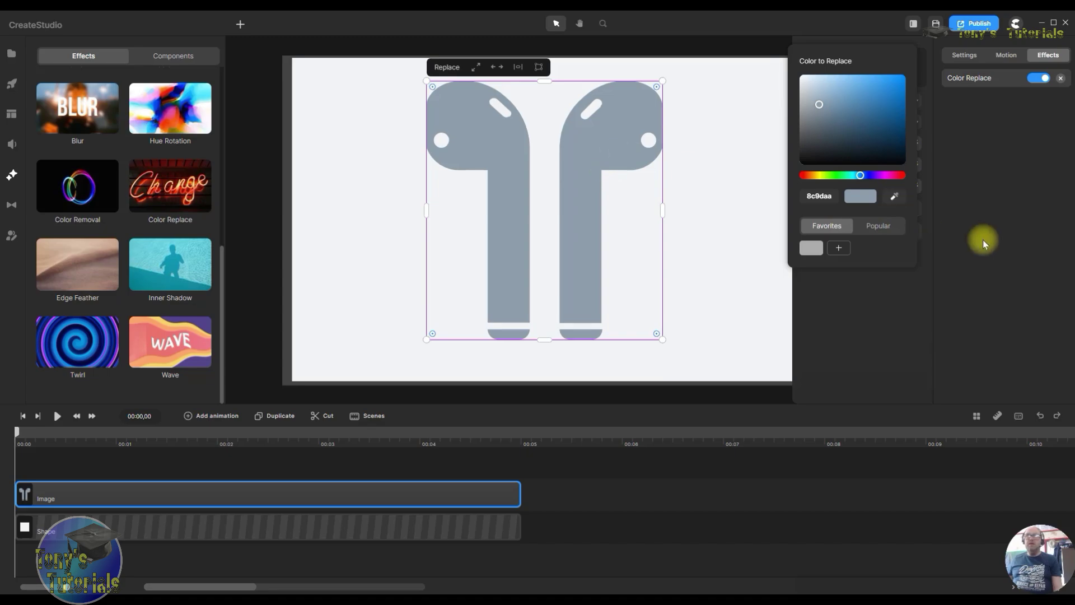
left_click(956, 274)
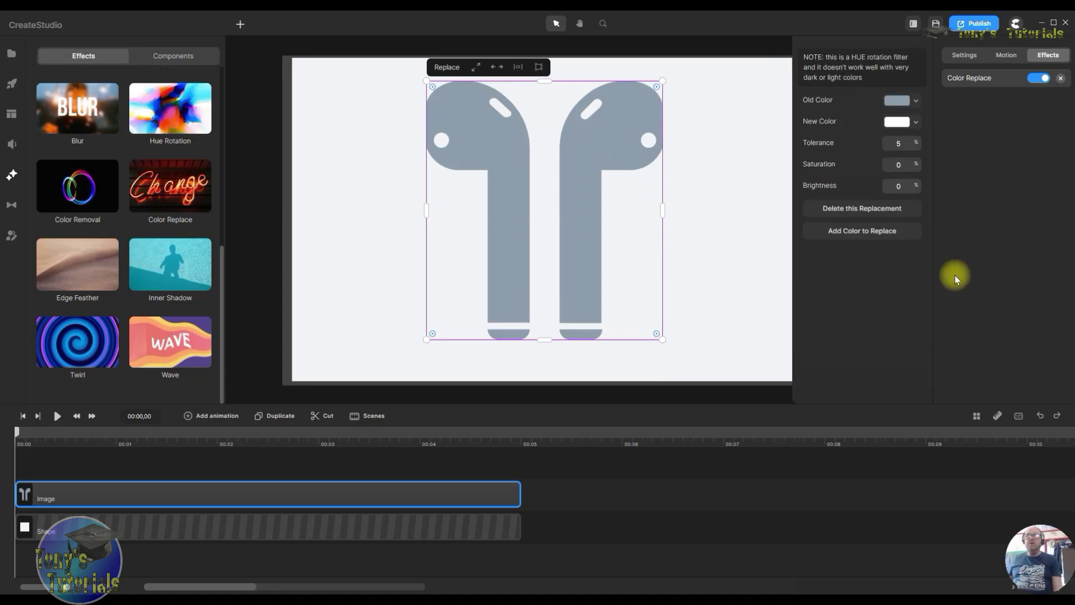
Step: Set the new replacement's new color to a strong blue, about 0d38e5
left_click(908, 124)
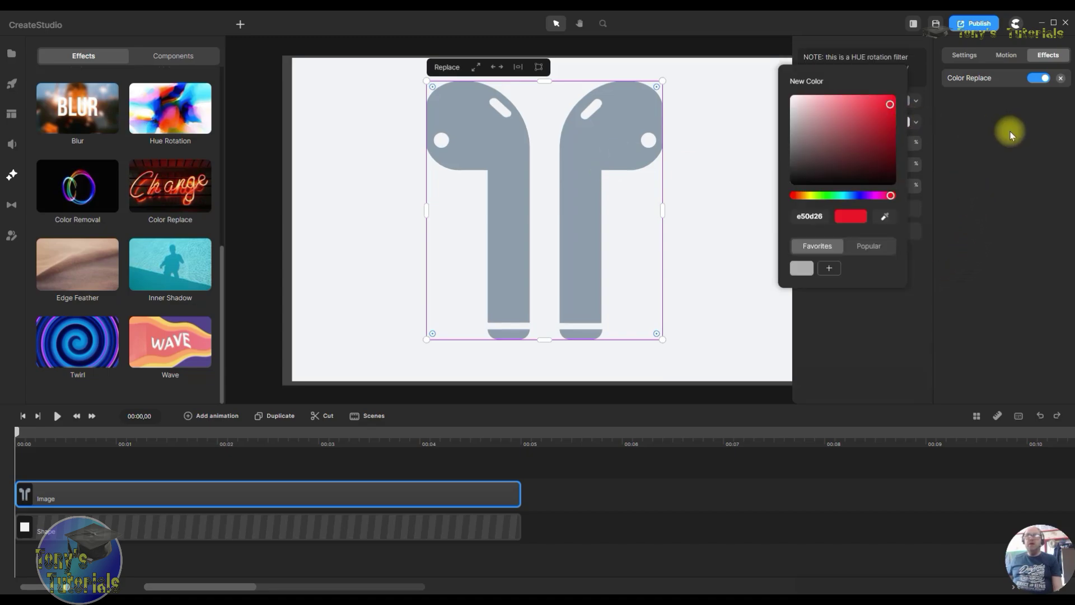
left_click(857, 196)
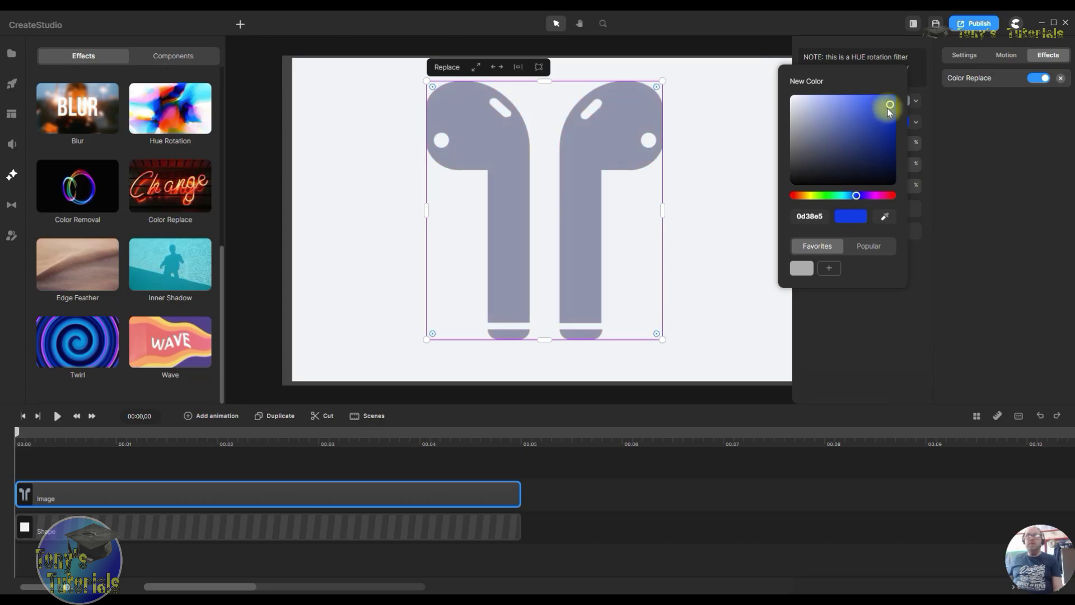
left_click(1043, 302)
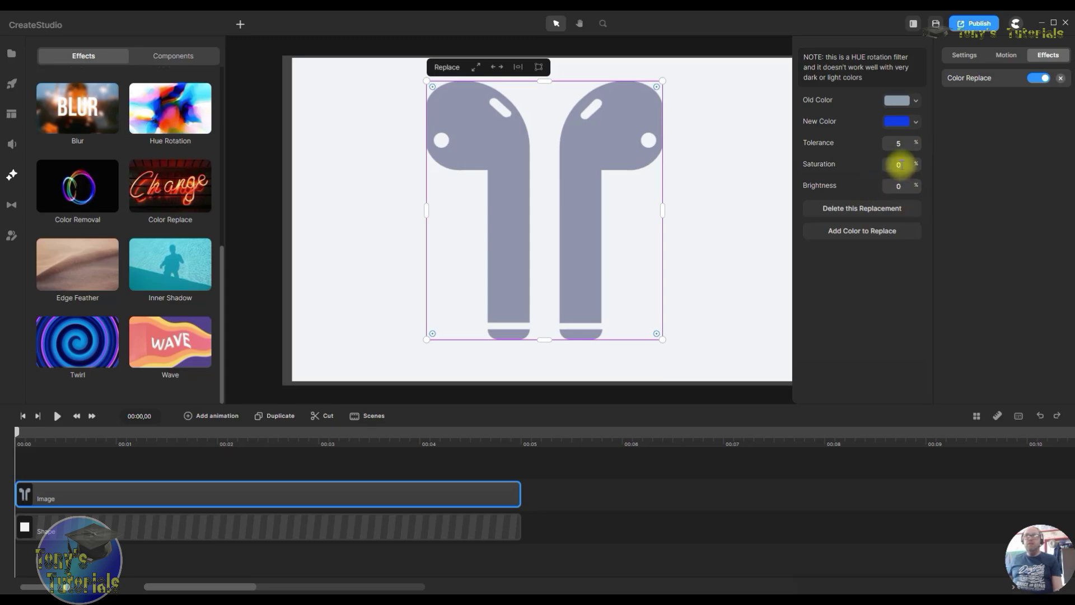
Step: Set the blue replacement's saturation to 50% and deselect the Airpods image
left_click(897, 165)
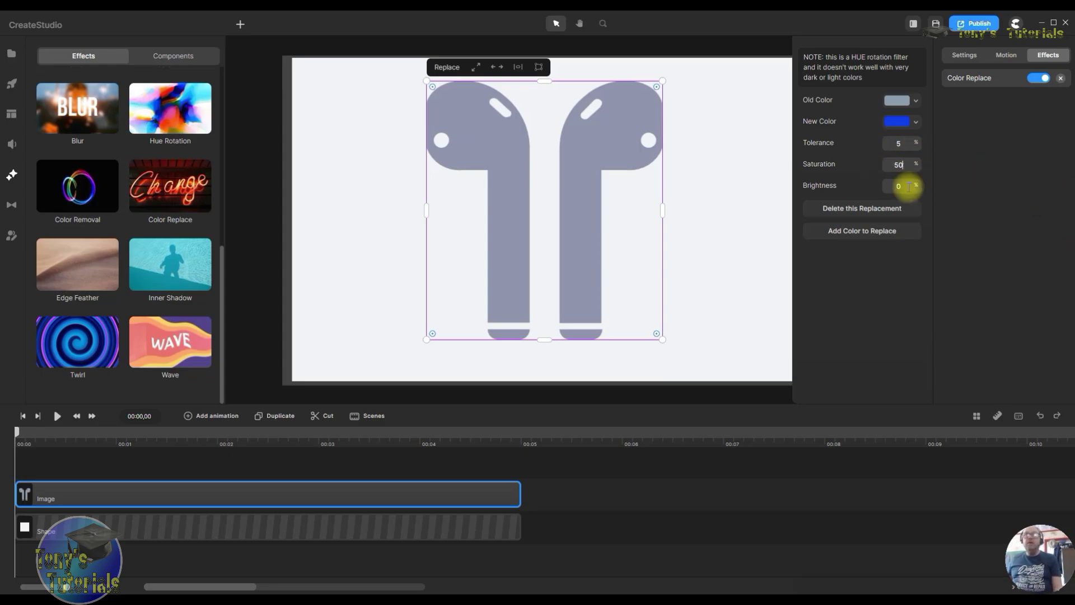
left_click(974, 210)
left_click(747, 208)
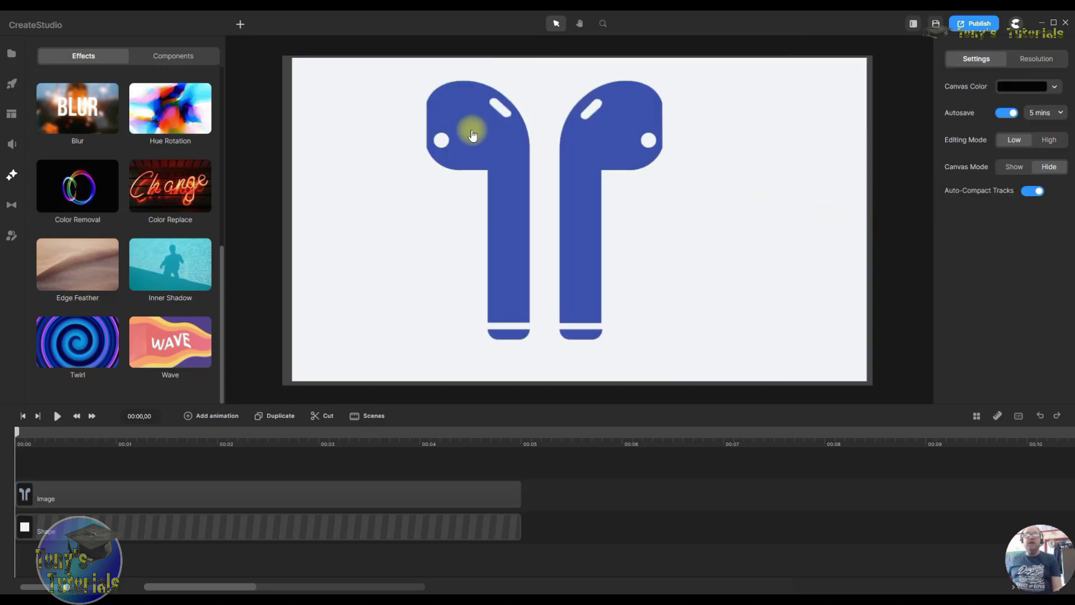
Step: Move the Airpods image slightly right and down on the canvas, and delete it
left_click(623, 162)
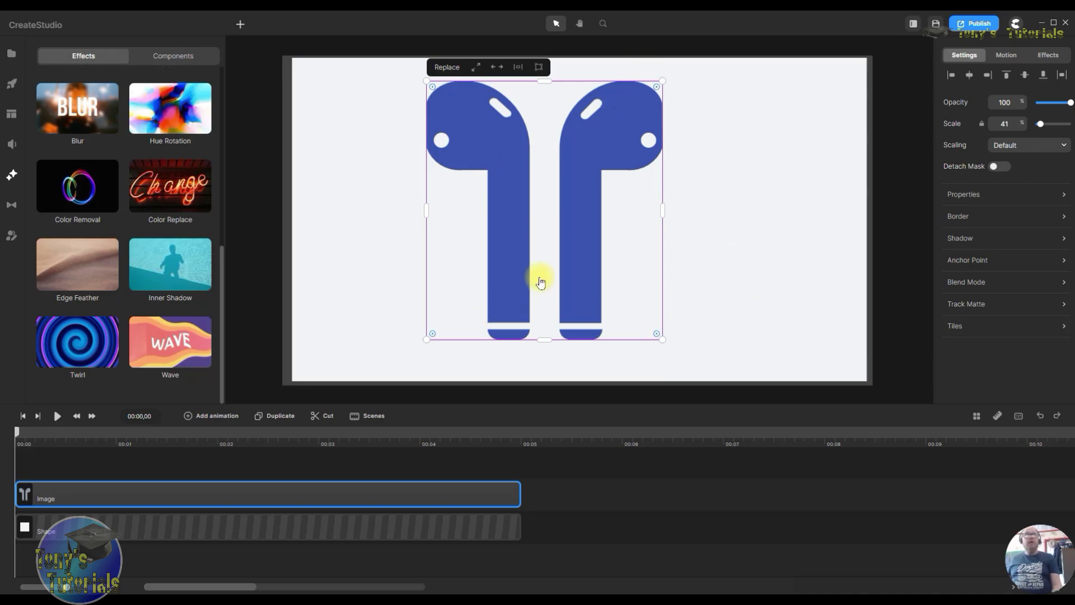
left_click_drag(584, 197, 643, 209)
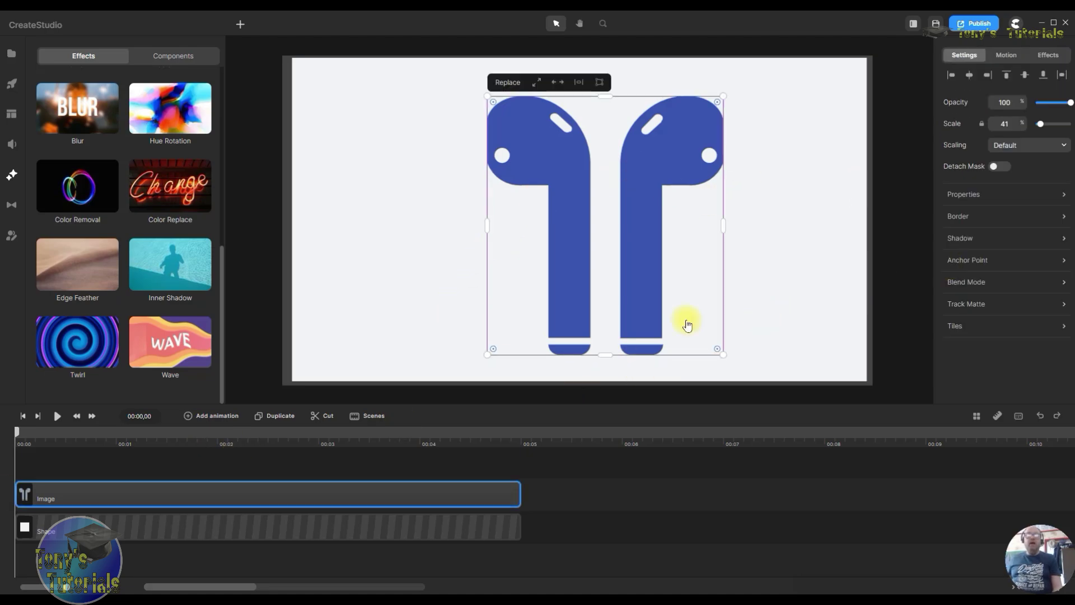
right_click(644, 135)
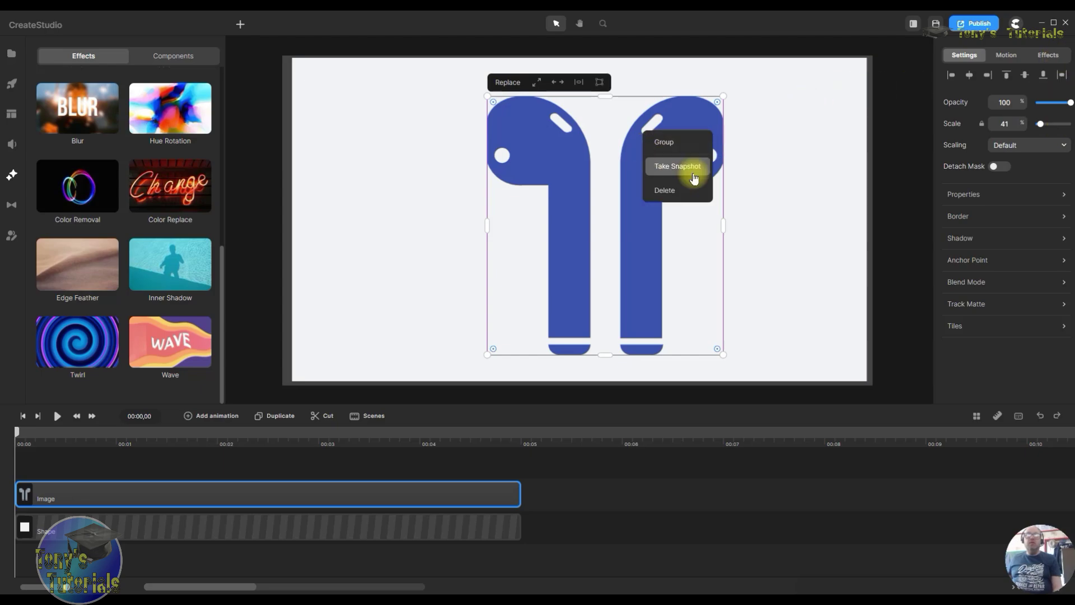
left_click(685, 196)
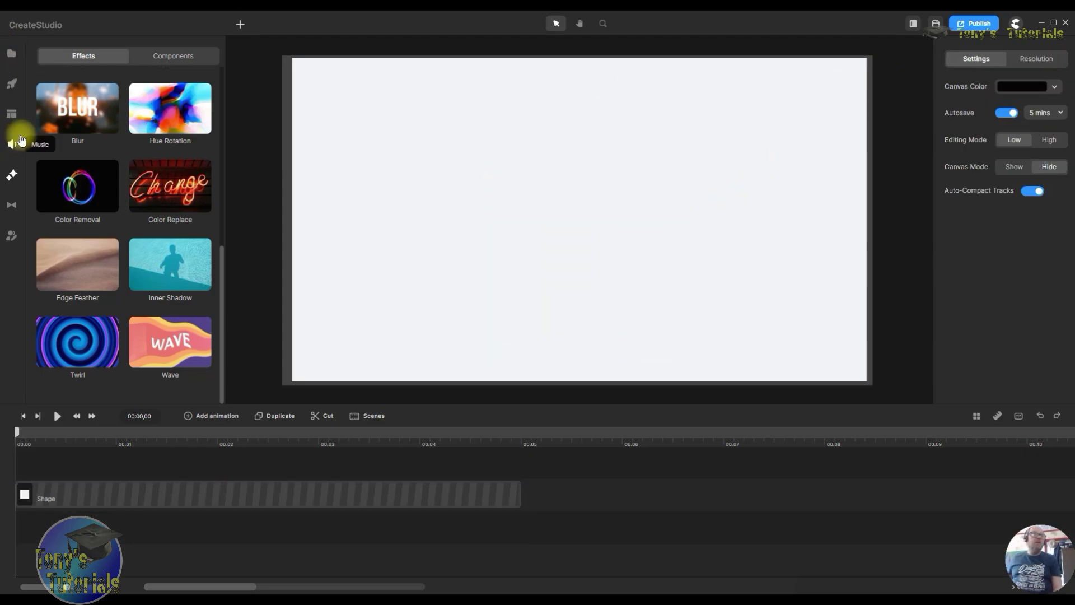
Step: Find the orange Half of Ball in the elements library and place it at the middle of the canvas
left_click(8, 91)
left_click_drag(221, 140, 214, 354)
scroll(214, 358, "down", 5)
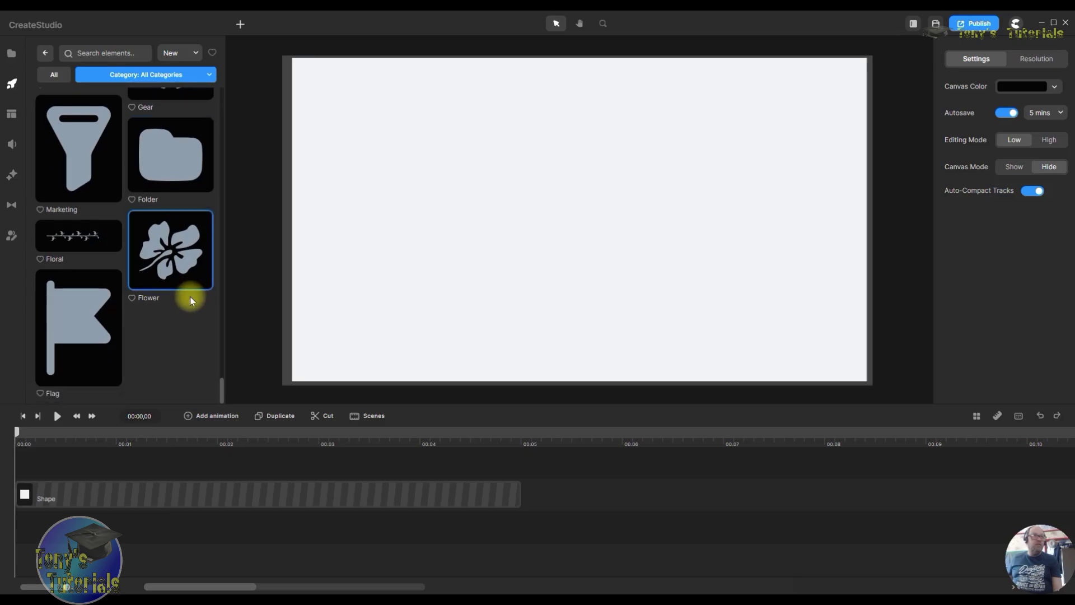
scroll(187, 246, "up", 10)
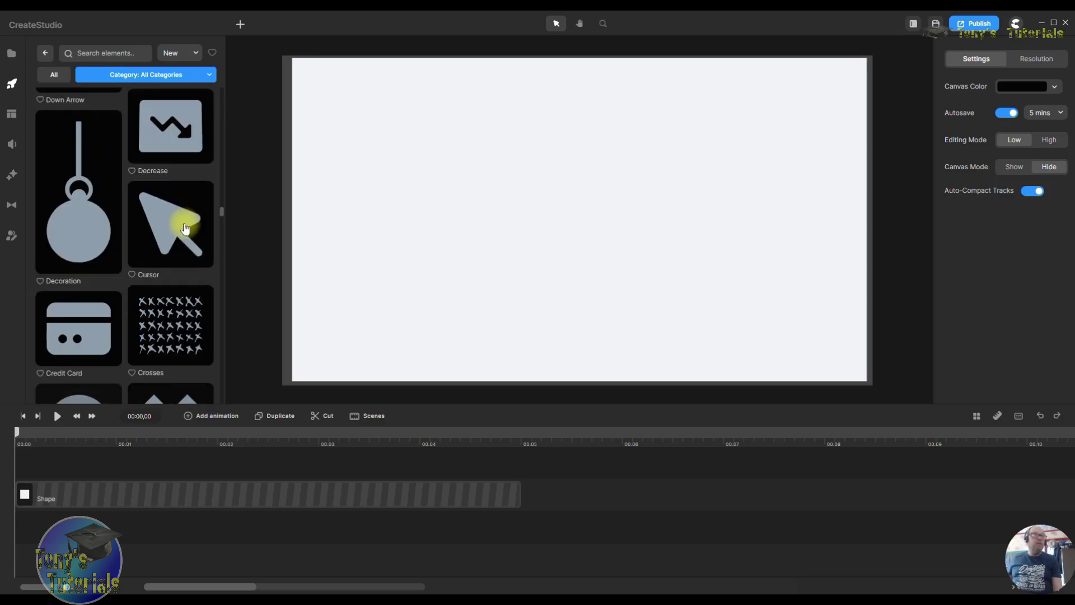
scroll(186, 228, "down", 5)
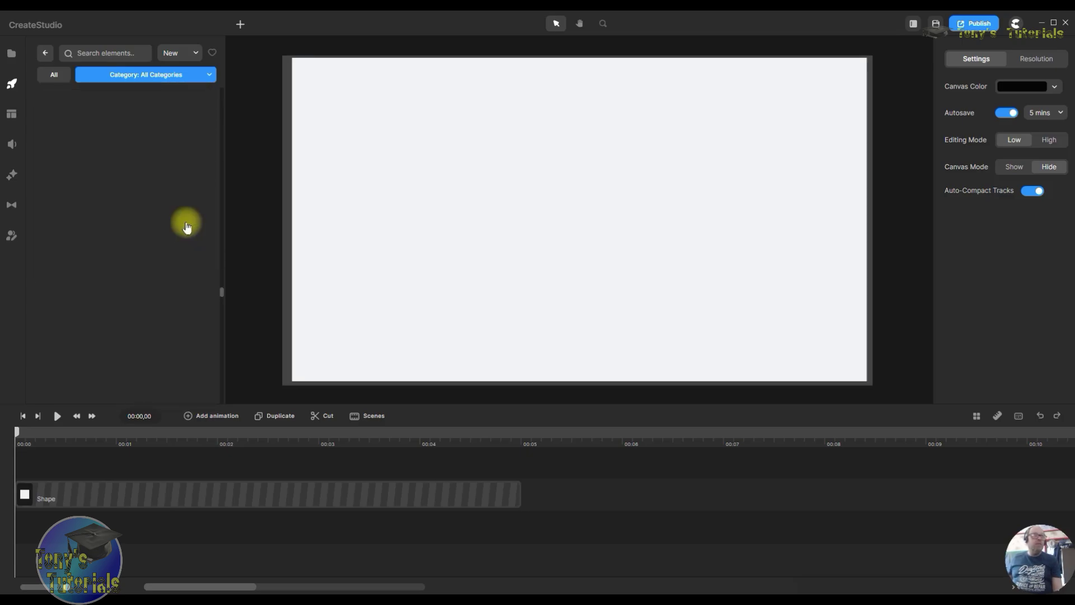
scroll(202, 223, "down", 8)
scroll(162, 240, "down", 10)
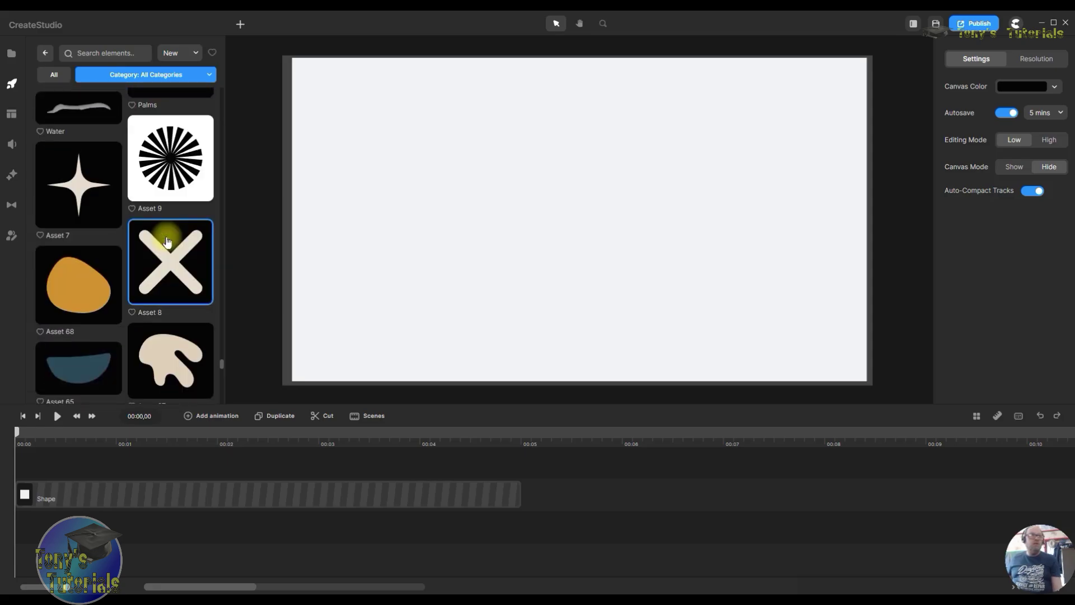
scroll(166, 241, "down", 10)
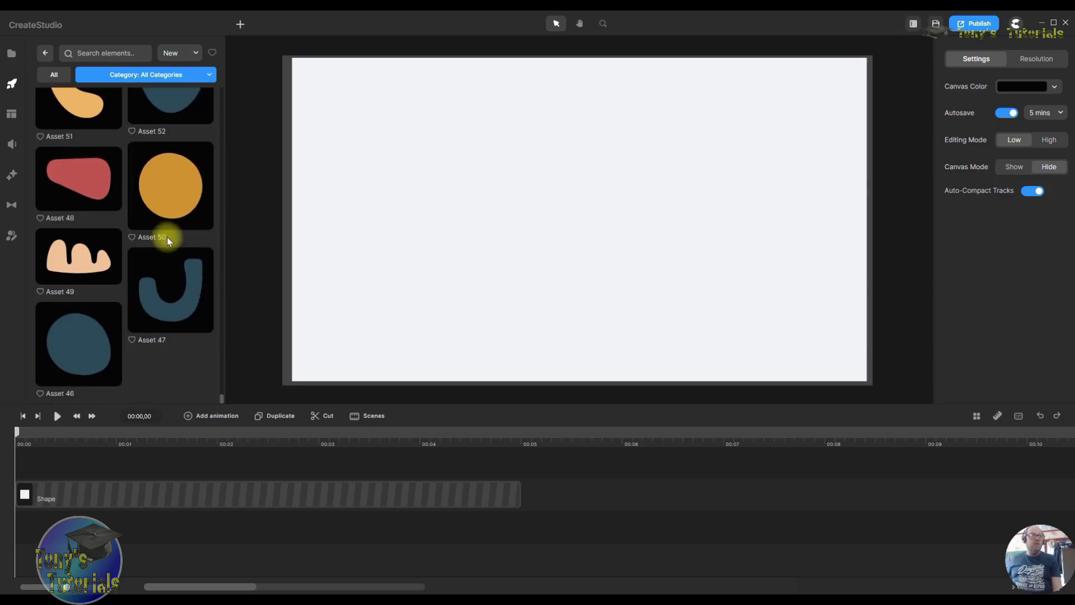
scroll(167, 237, "down", 10)
scroll(170, 210, "down", 10)
scroll(172, 210, "down", 10)
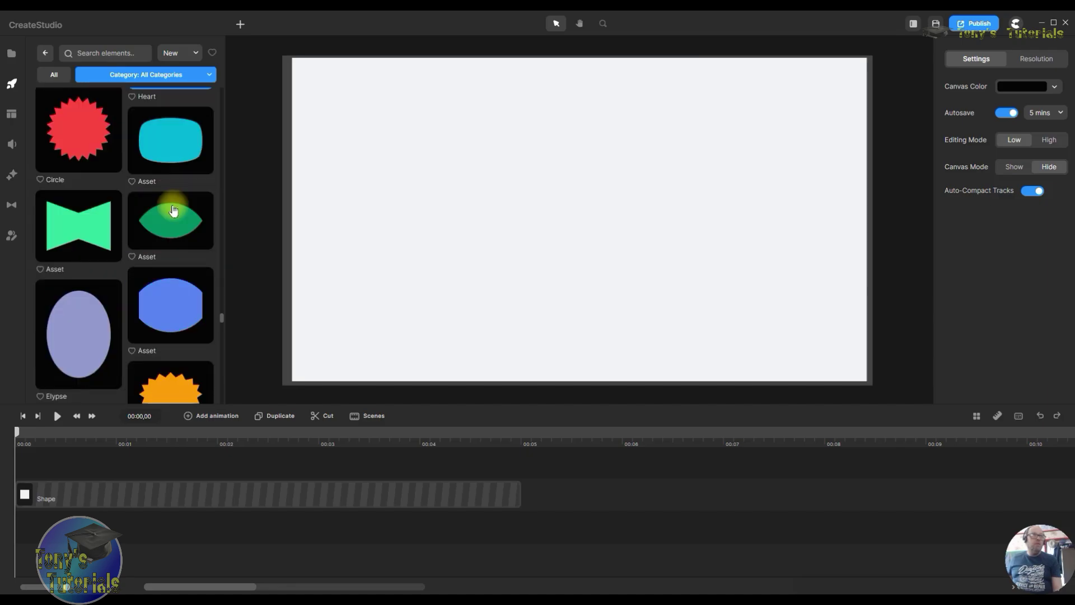
scroll(174, 211, "down", 10)
scroll(177, 212, "down", 10)
scroll(175, 212, "down", 5)
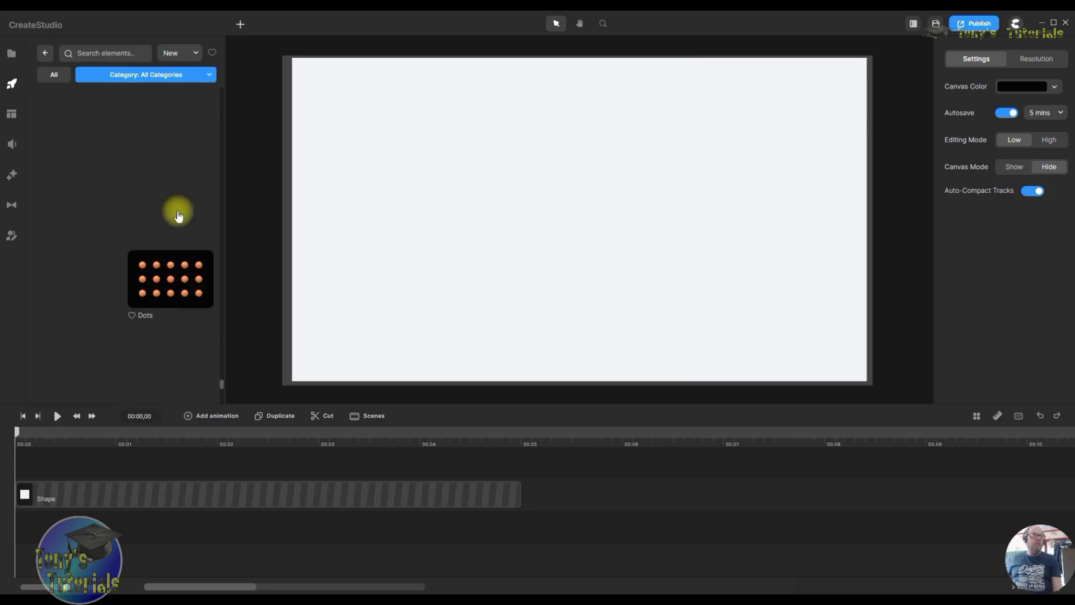
left_click_drag(74, 260, 607, 255)
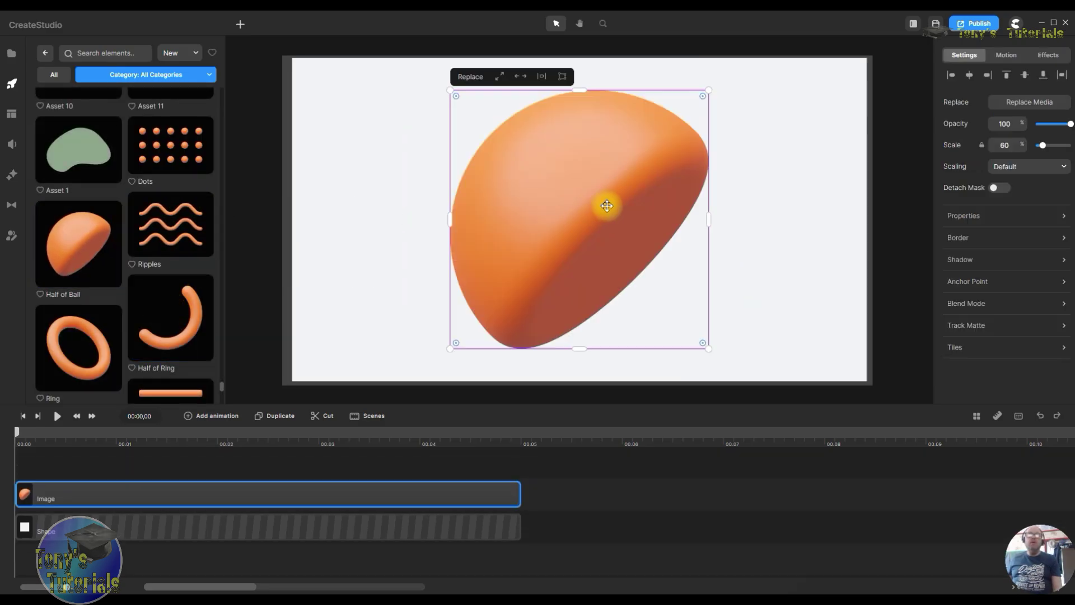
Step: Apply the Color Replace effect to the Half of Ball image and add a color replacement
left_click(12, 175)
scroll(167, 175, "down", 1)
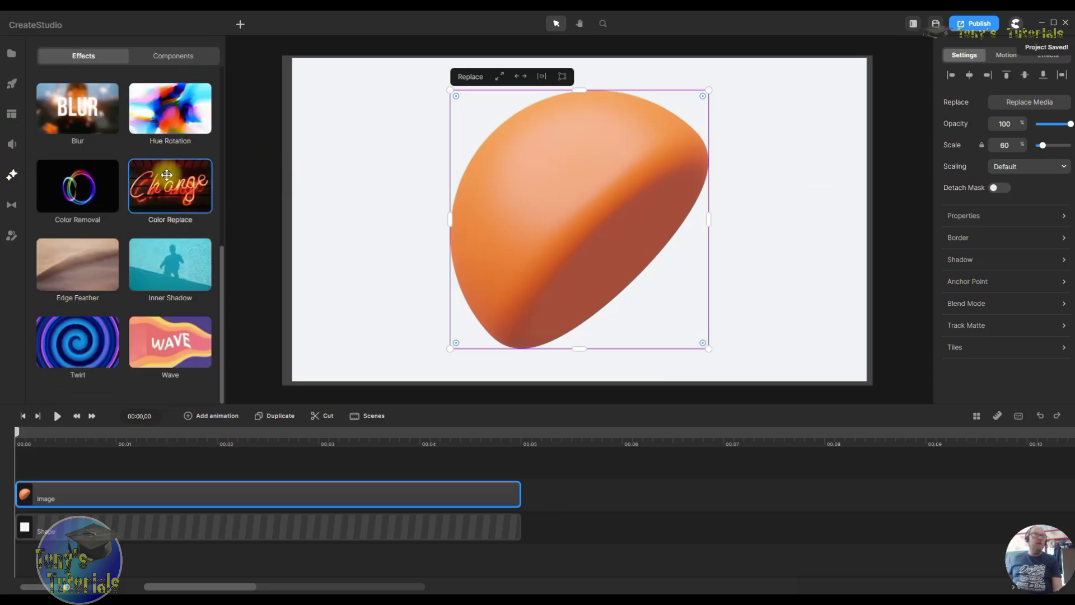
left_click_drag(167, 174, 560, 176)
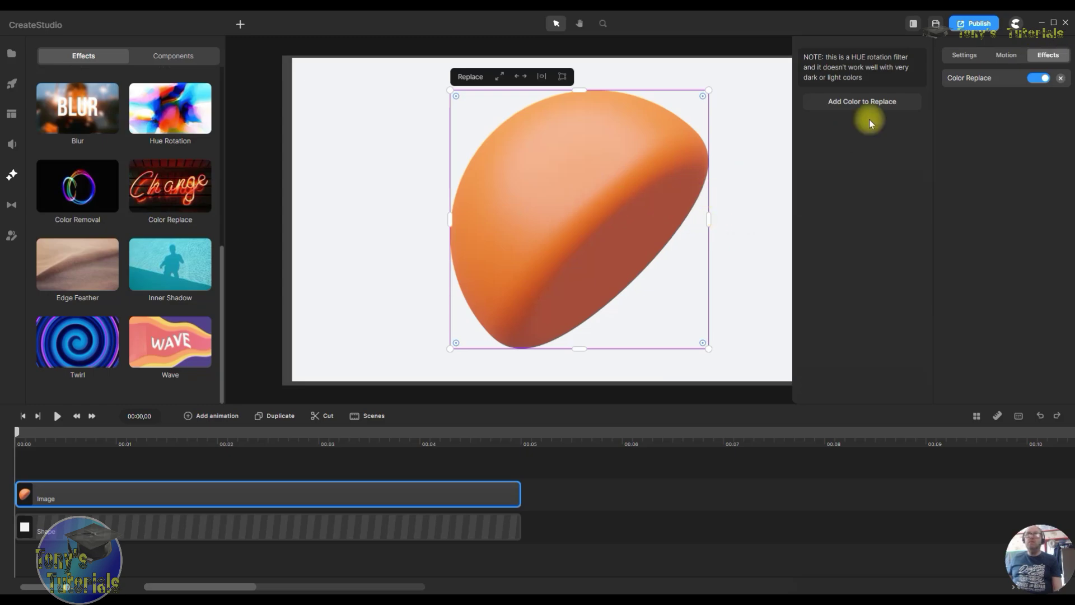
left_click(871, 103)
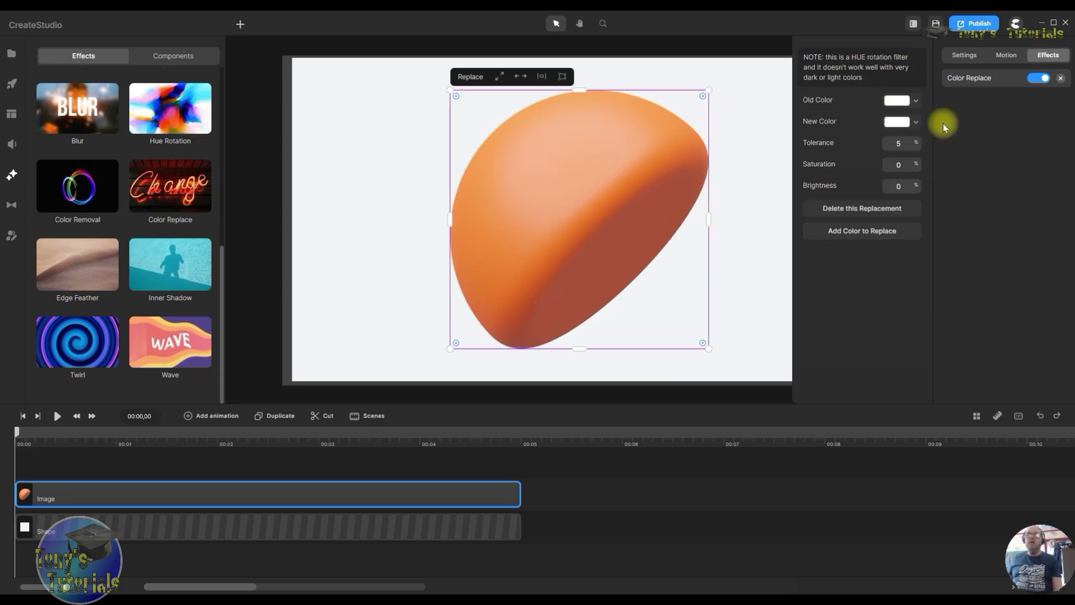
Step: Sample the light orange of the ball's dome (ed9458) as the replacement's old color
left_click(898, 103)
left_click(874, 195)
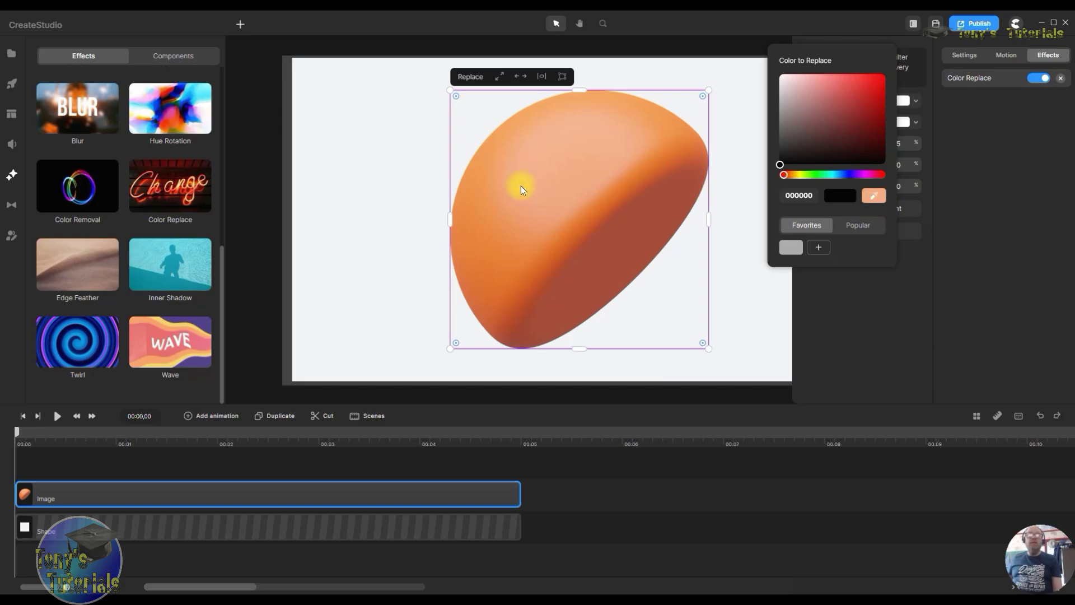
left_click(499, 215)
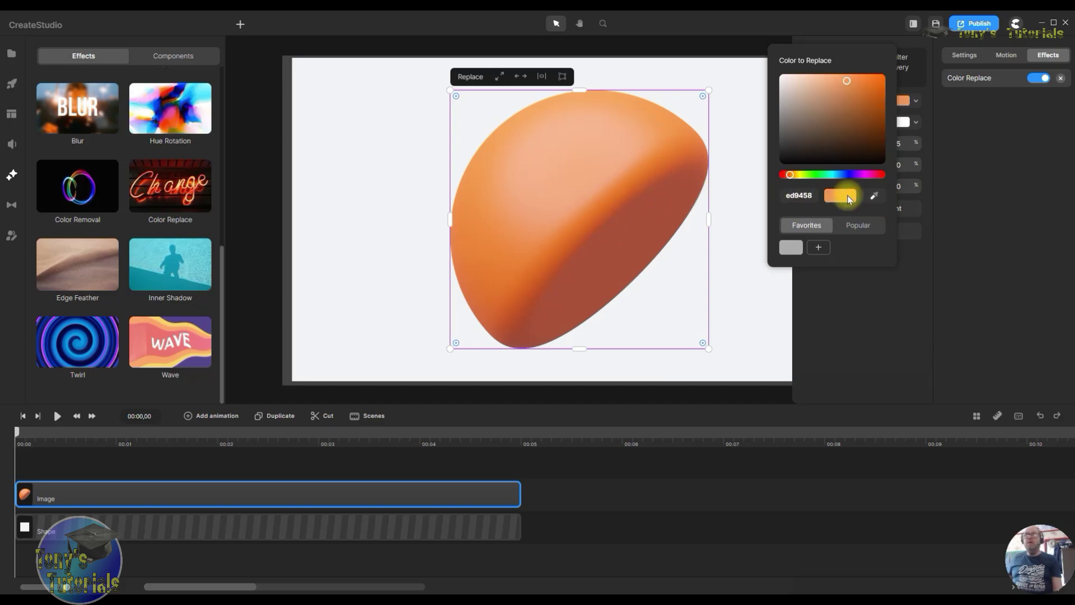
left_click(1021, 218)
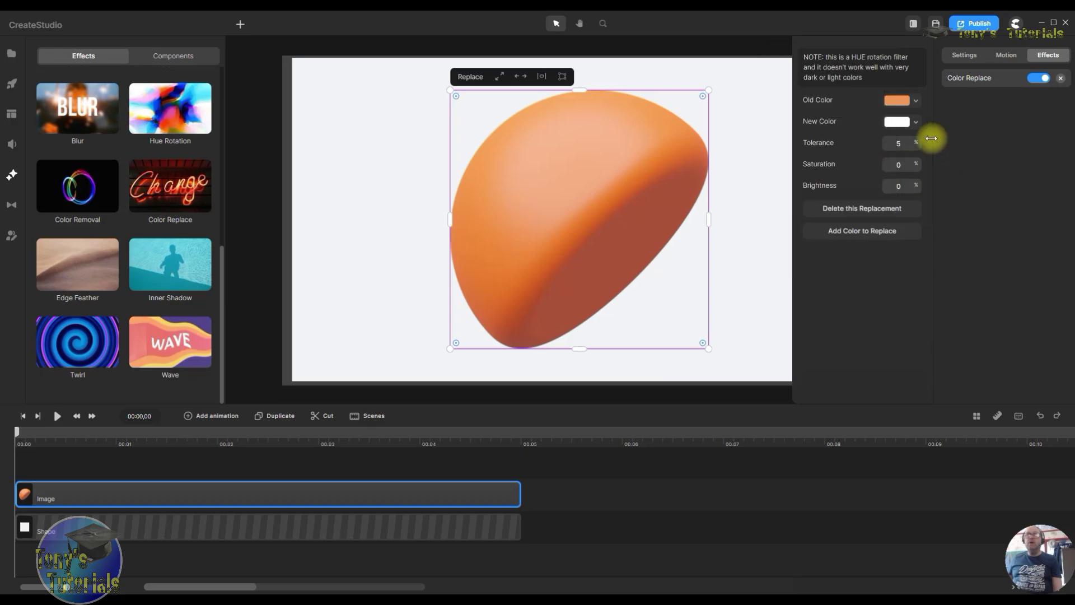
Step: Set the dome replacement's new color to a dark blue, about 0e1c54
left_click(904, 122)
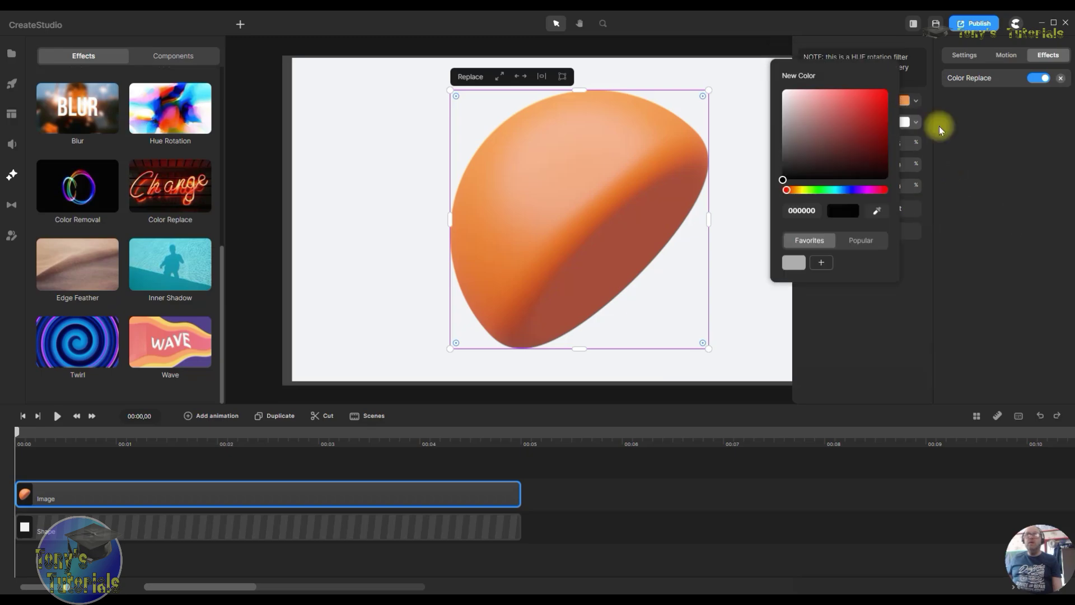
left_click(849, 190)
left_click(870, 150)
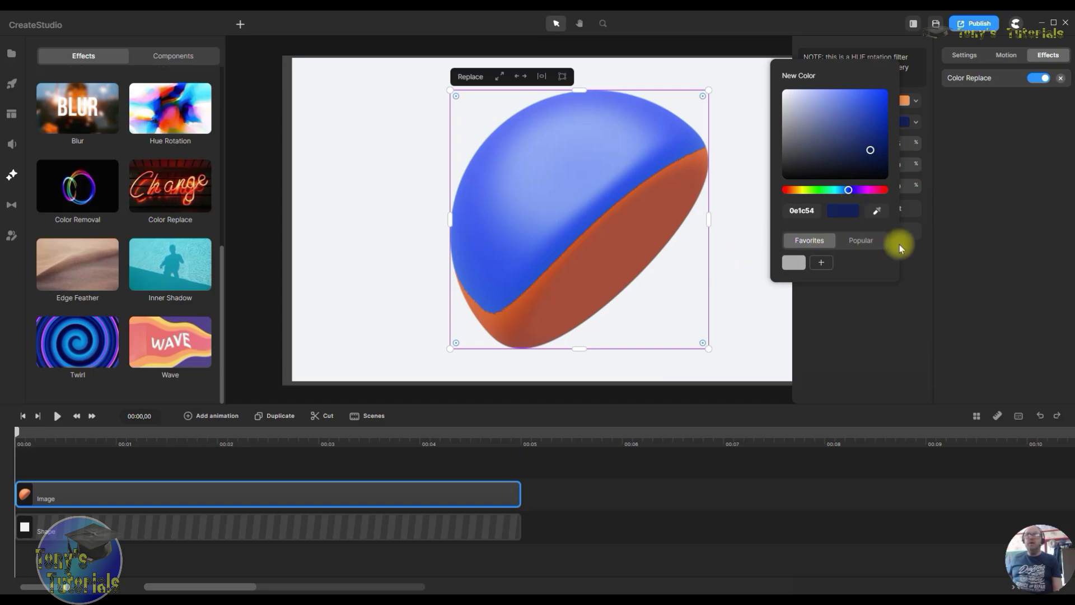
left_click(1025, 209)
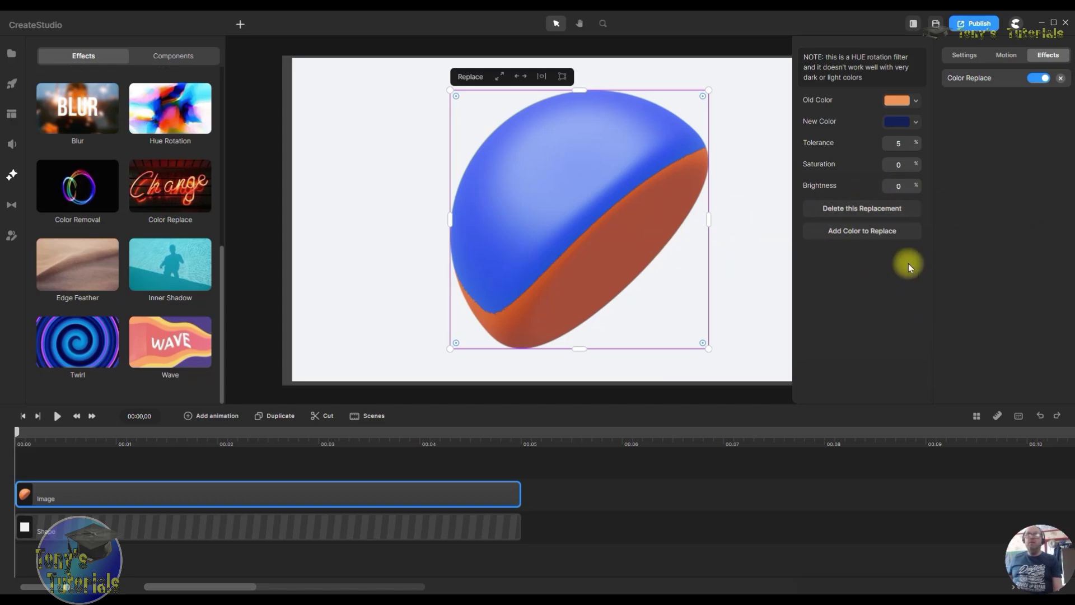
Step: Add a second color replacement and sample the ball's reddish-brown flat face (a34a36) as its old color
left_click(859, 242)
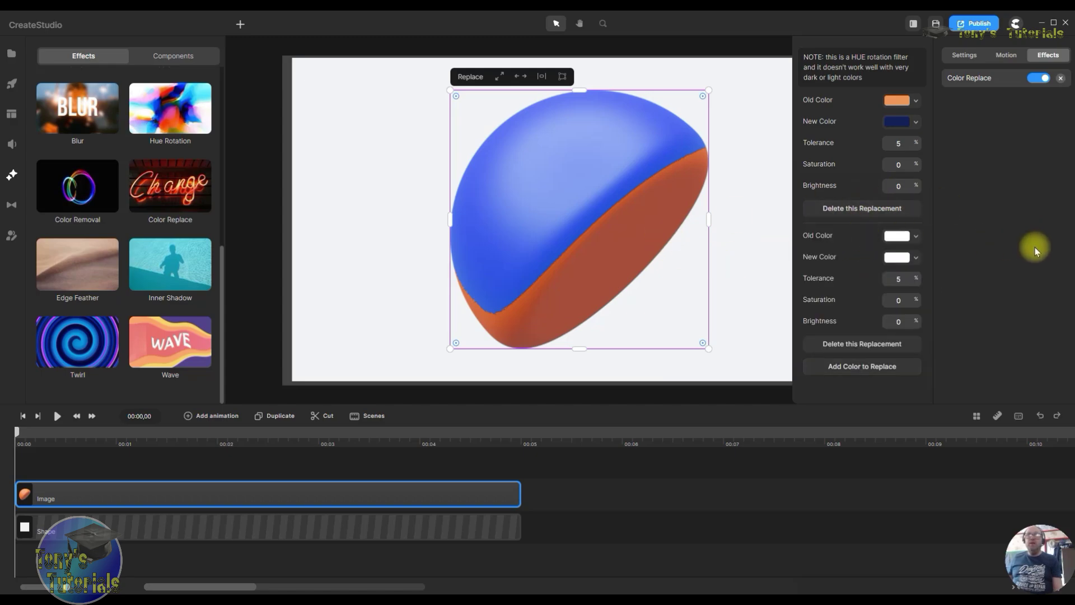
left_click(919, 243)
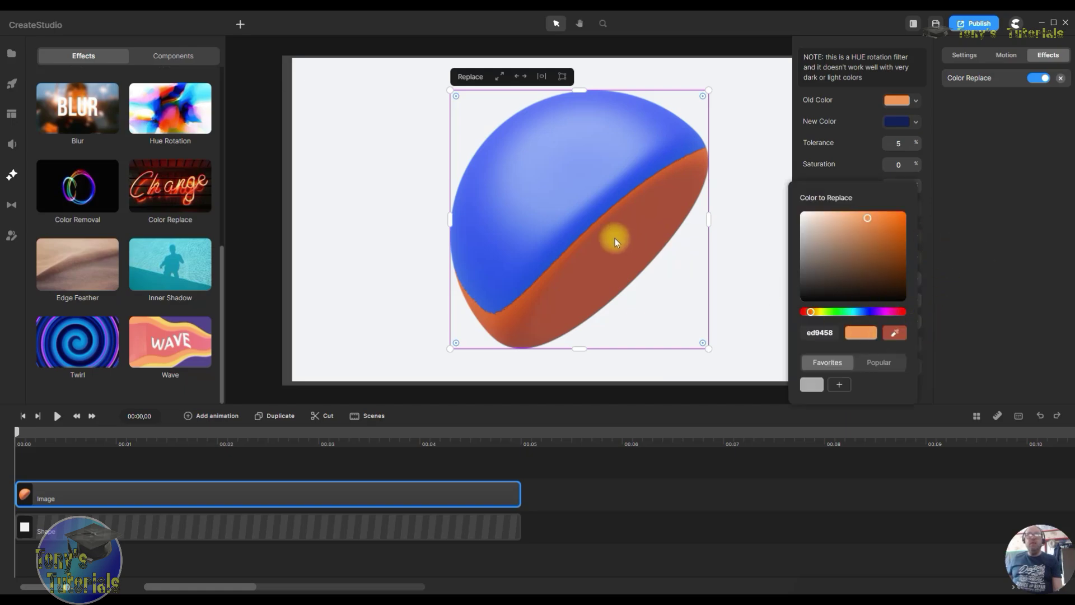
left_click(615, 239)
left_click(969, 234)
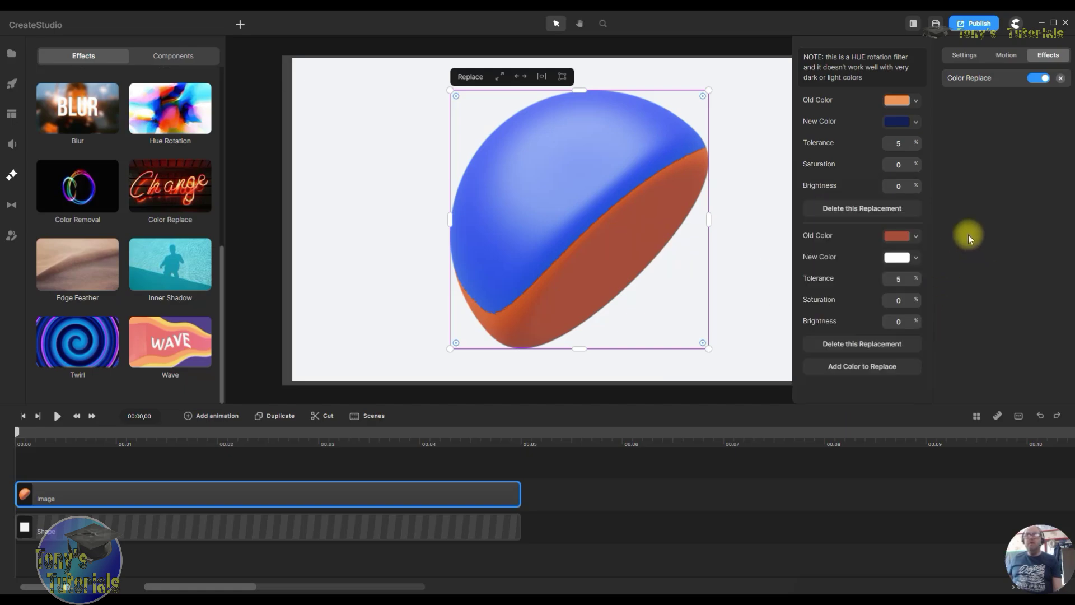
Step: Set the second replacement's new color to a muted dark blue, about 1f2b5b
left_click(905, 258)
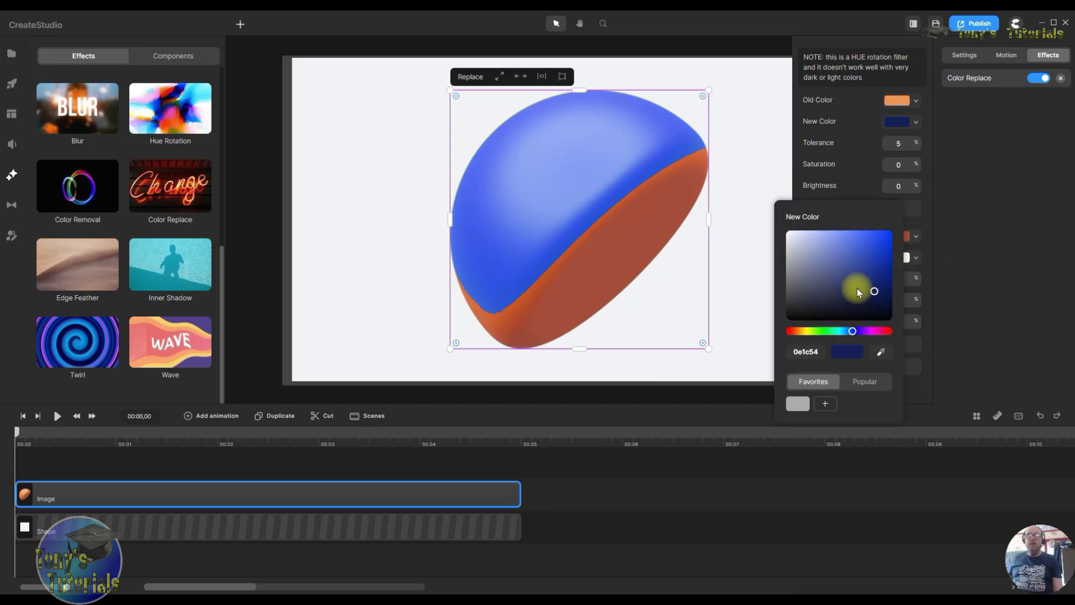
left_click(857, 289)
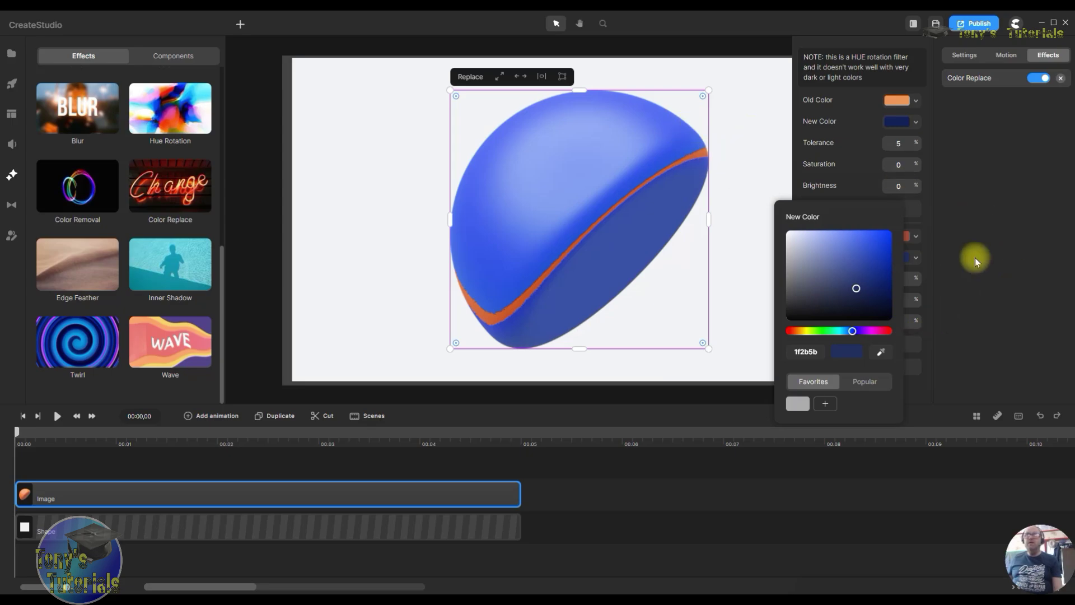
left_click(988, 243)
Step: Add a third color replacement and resample the second replacement's old color from the remaining orange rim (c9592c)
left_click(890, 369)
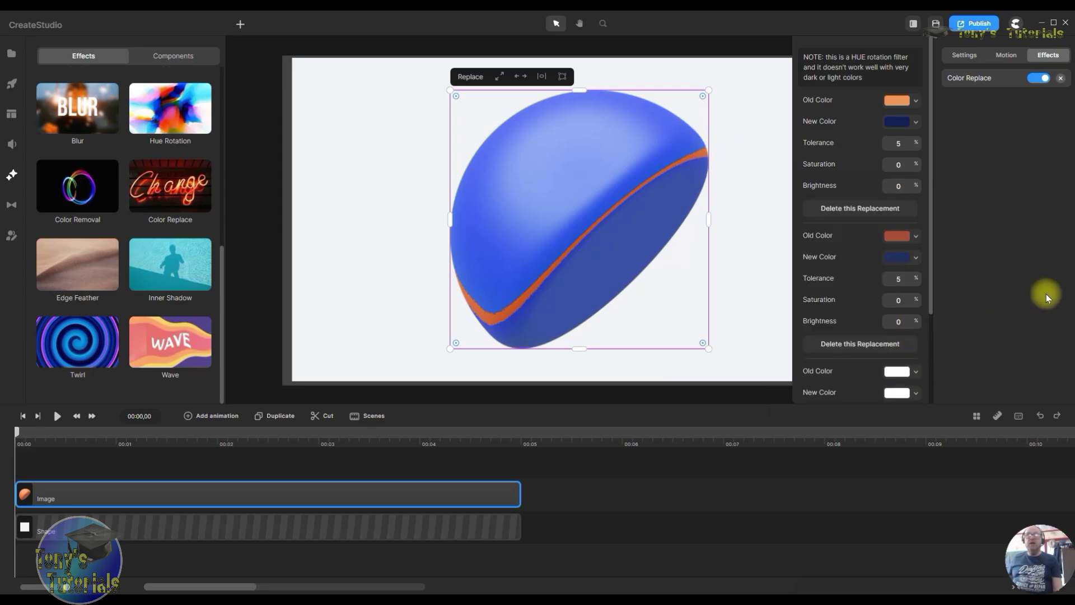
left_click(906, 240)
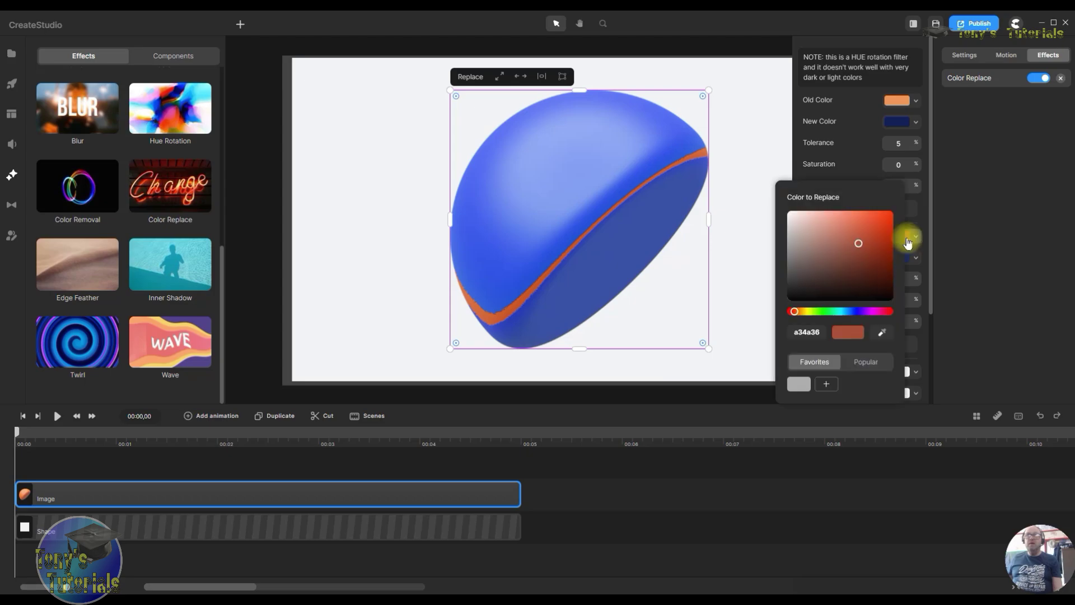
left_click(496, 320)
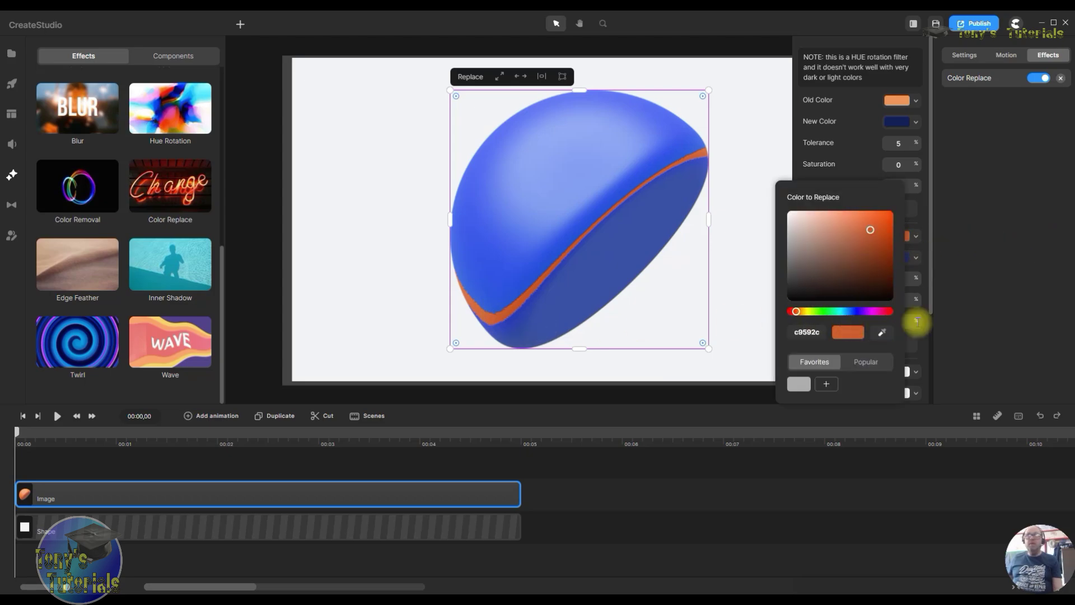
left_click(973, 277)
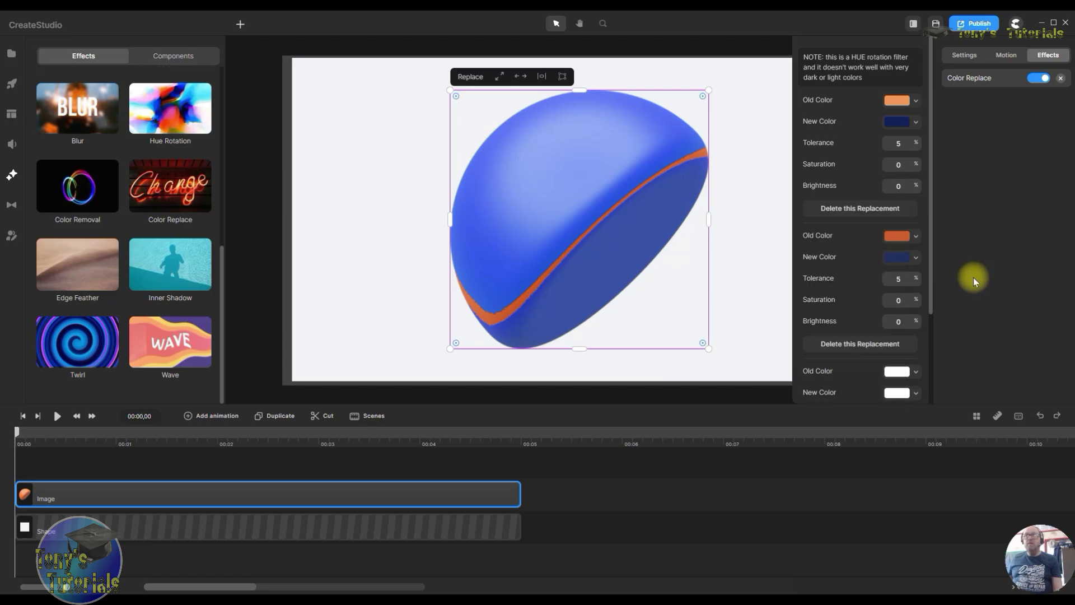
Step: Set the second replacement's new color to a muted medium blue, 485eb5
left_click(898, 257)
left_click(853, 254)
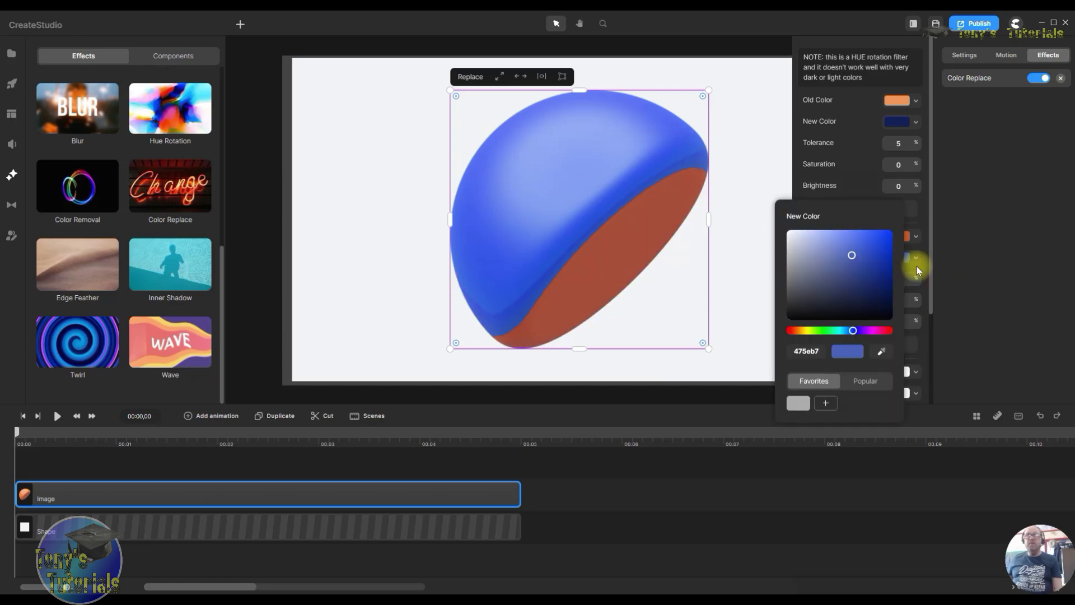
left_click(859, 255)
left_click(1055, 291)
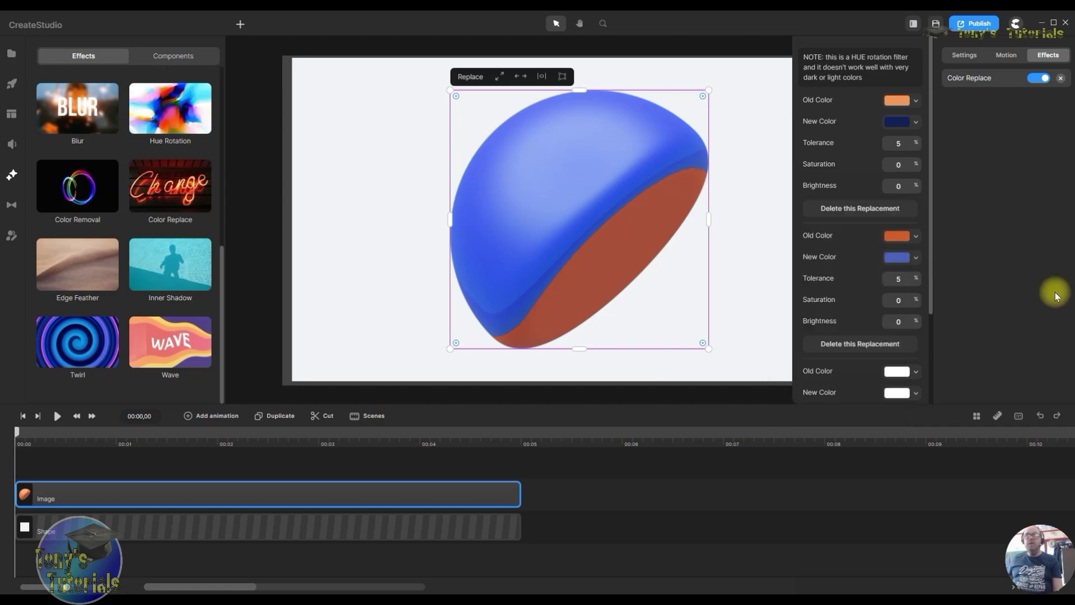
Step: Change the second replacement's new color to a deeper, more saturated blue, 132fa0
left_click(903, 259)
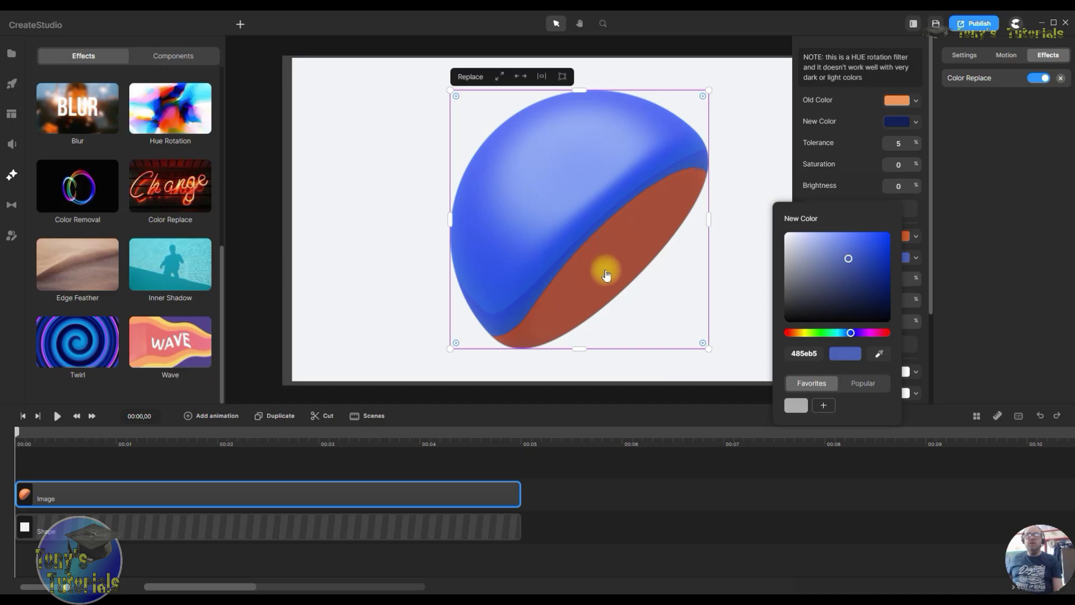
left_click(879, 266)
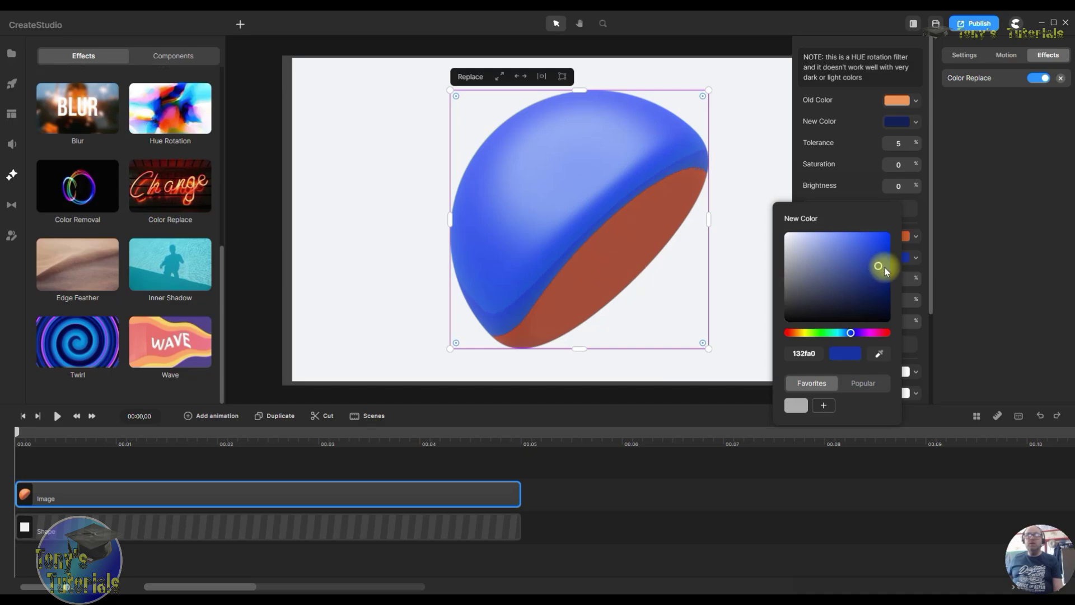
left_click(999, 320)
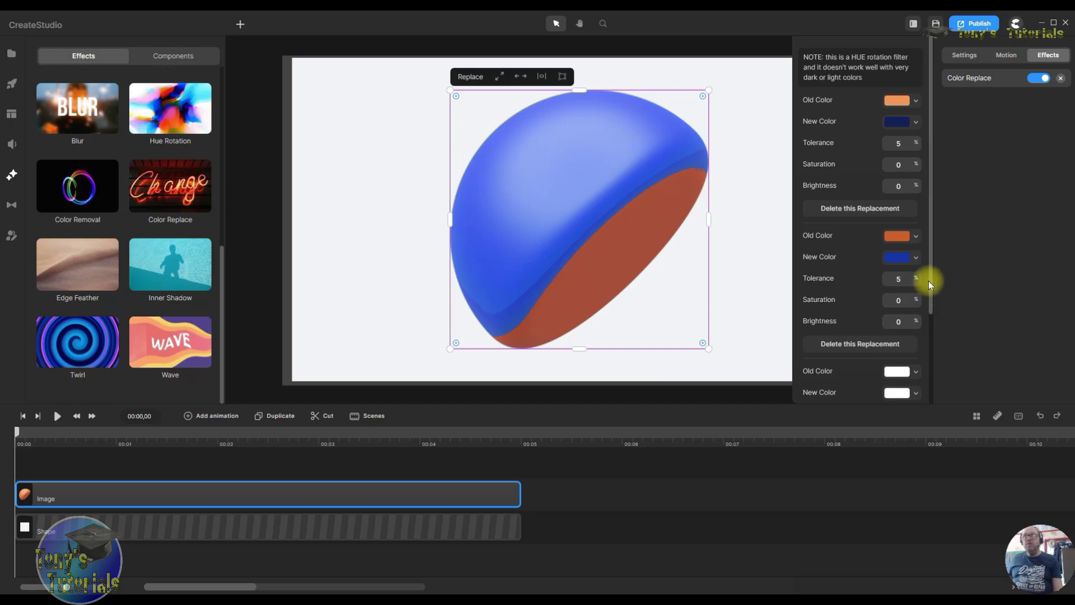
Step: Sample the ball's reddish-brown flat face (a34a36) as the third replacement's old color
left_click_drag(930, 164, 935, 323)
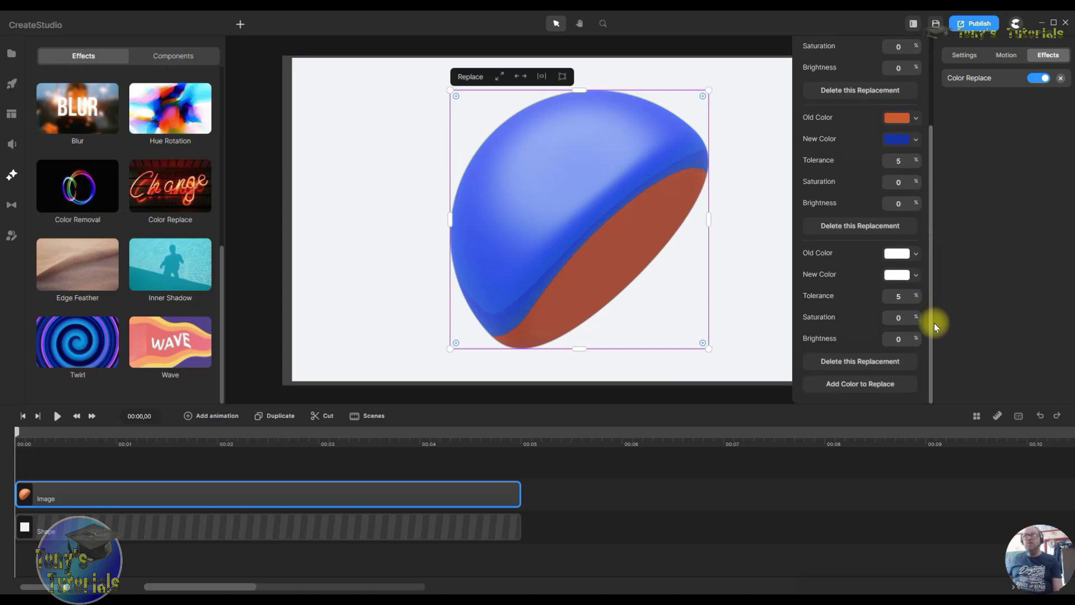
left_click(898, 253)
left_click(626, 230)
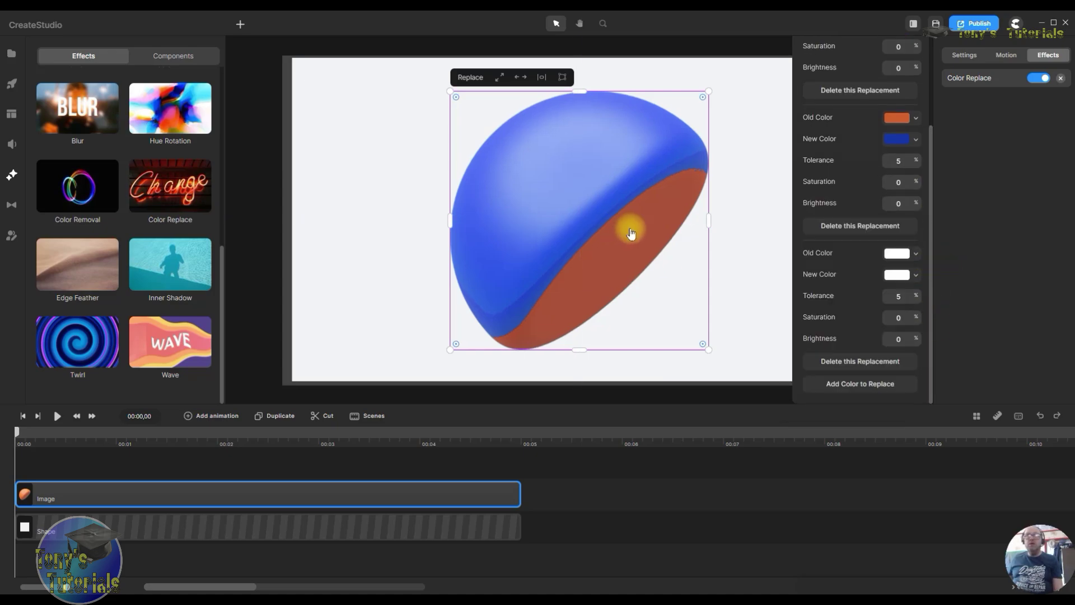
left_click(910, 263)
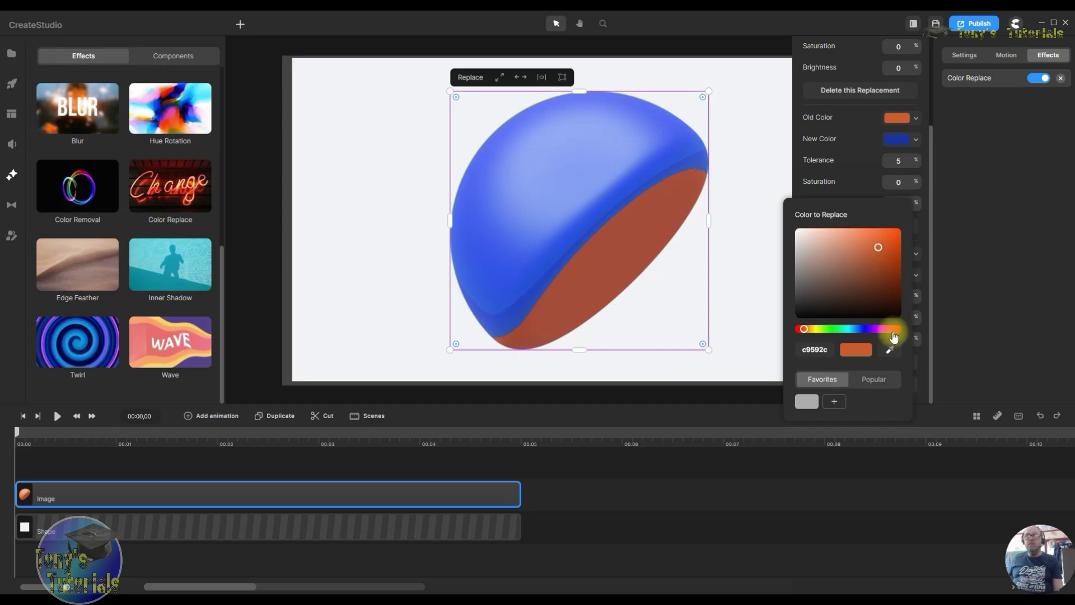
left_click(891, 350)
left_click(620, 233)
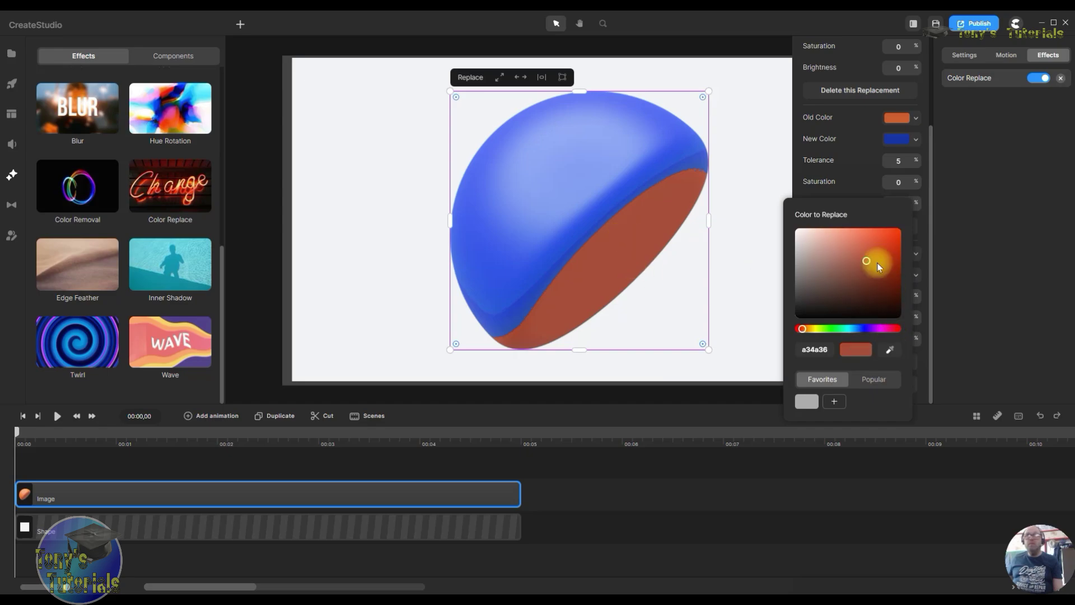
left_click(945, 288)
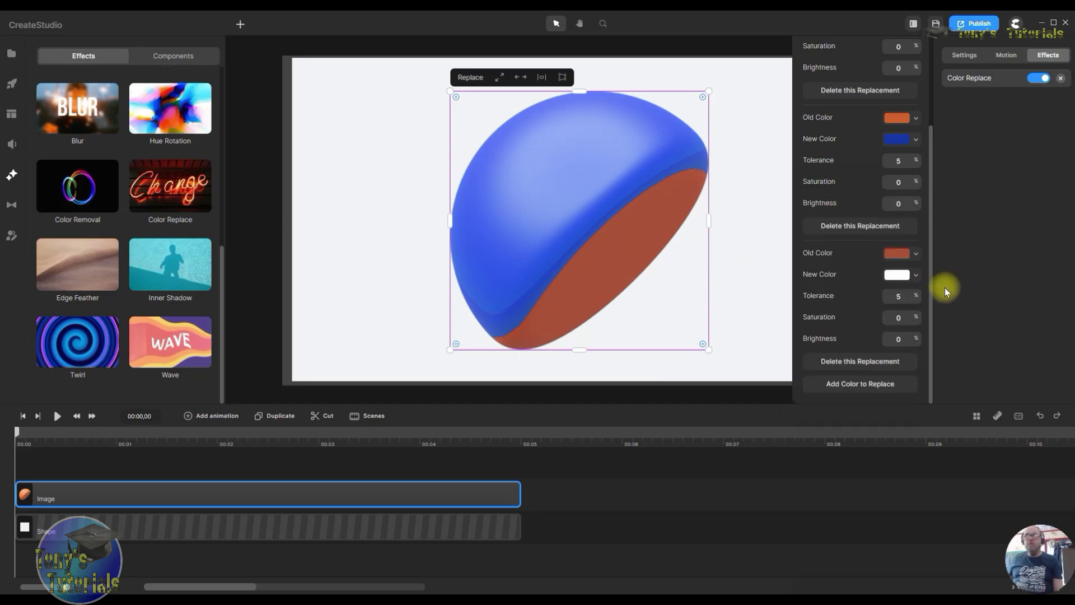
Step: Set the third replacement's new color to a muted medium blue, less saturated than 132fa0
left_click(913, 276)
left_click(862, 281)
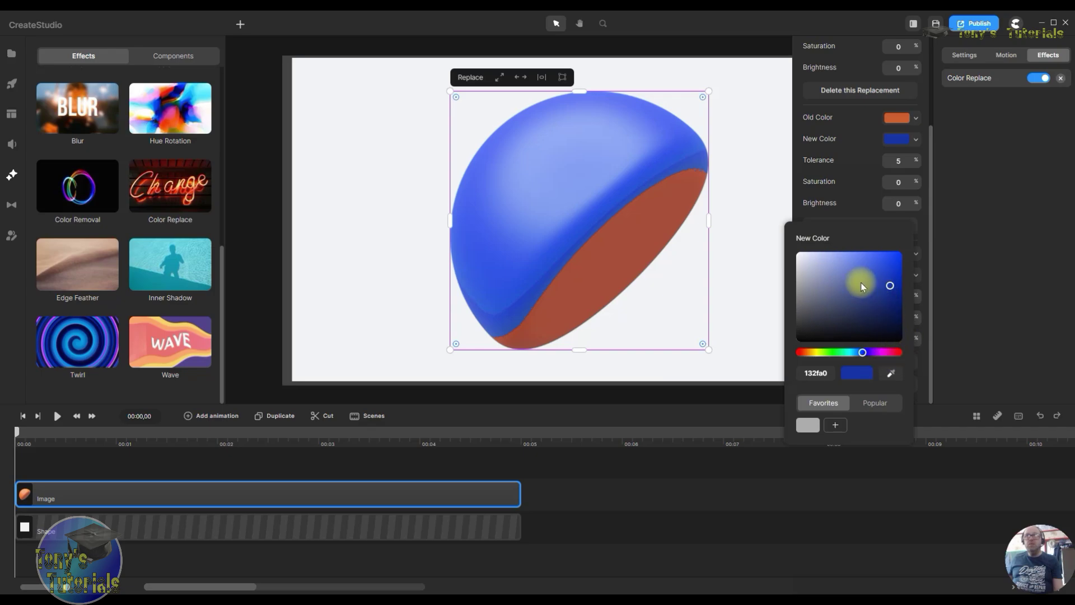
left_click(1032, 320)
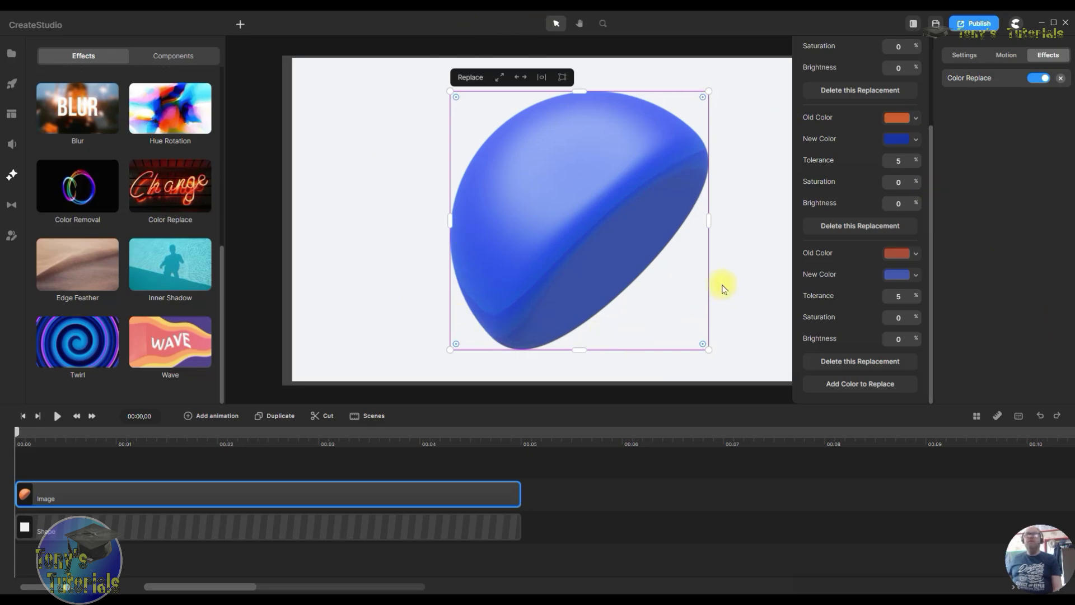
scroll(694, 281, "up", 1)
scroll(730, 254, "down", 2)
scroll(729, 256, "up", 1)
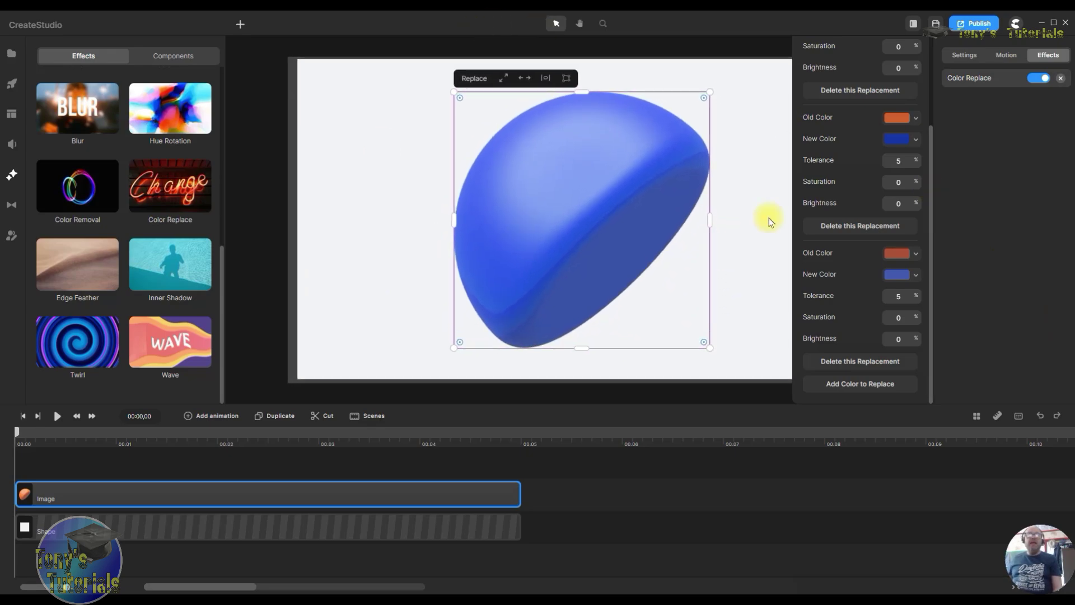